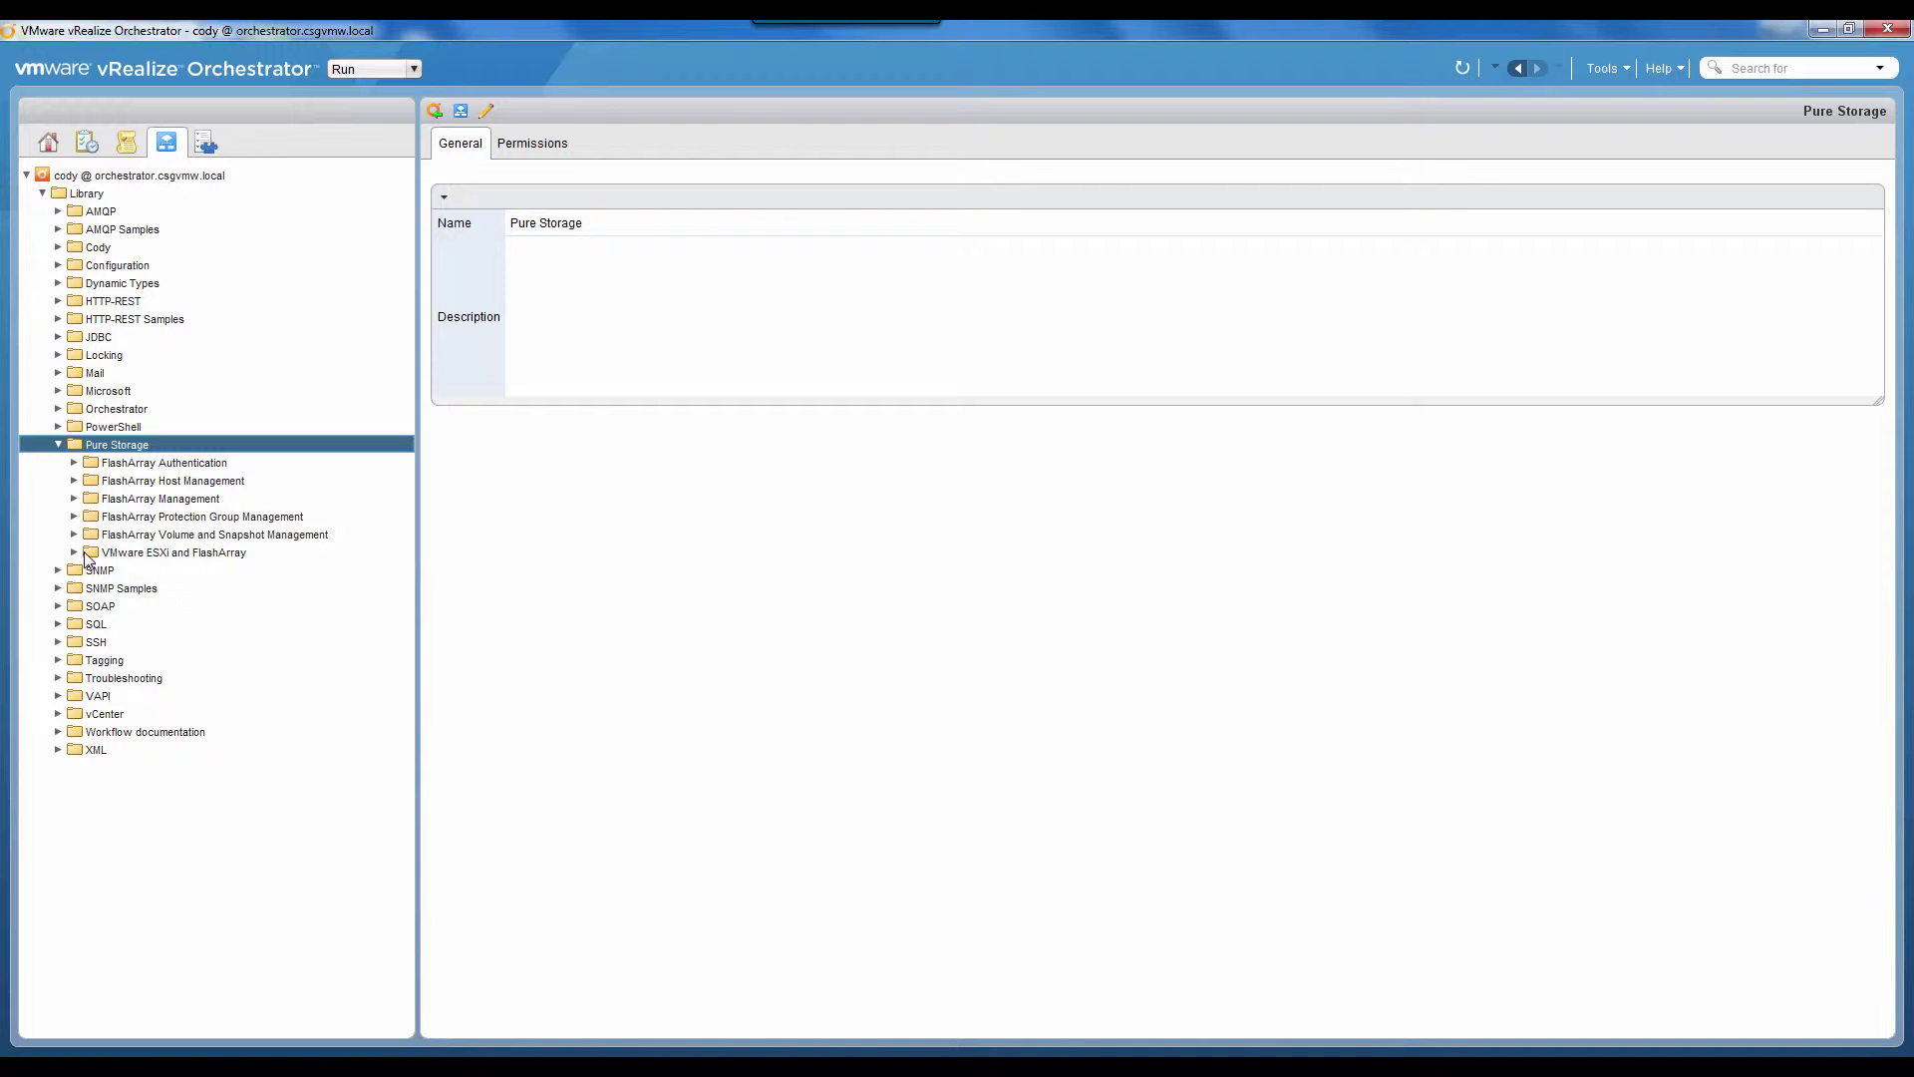
Step: Expand the VMware ESXi and FlashArray folder and select Provision new VMFS from FlashArray to show its schema
{"action": "left_click", "coordinate": [75, 553]}
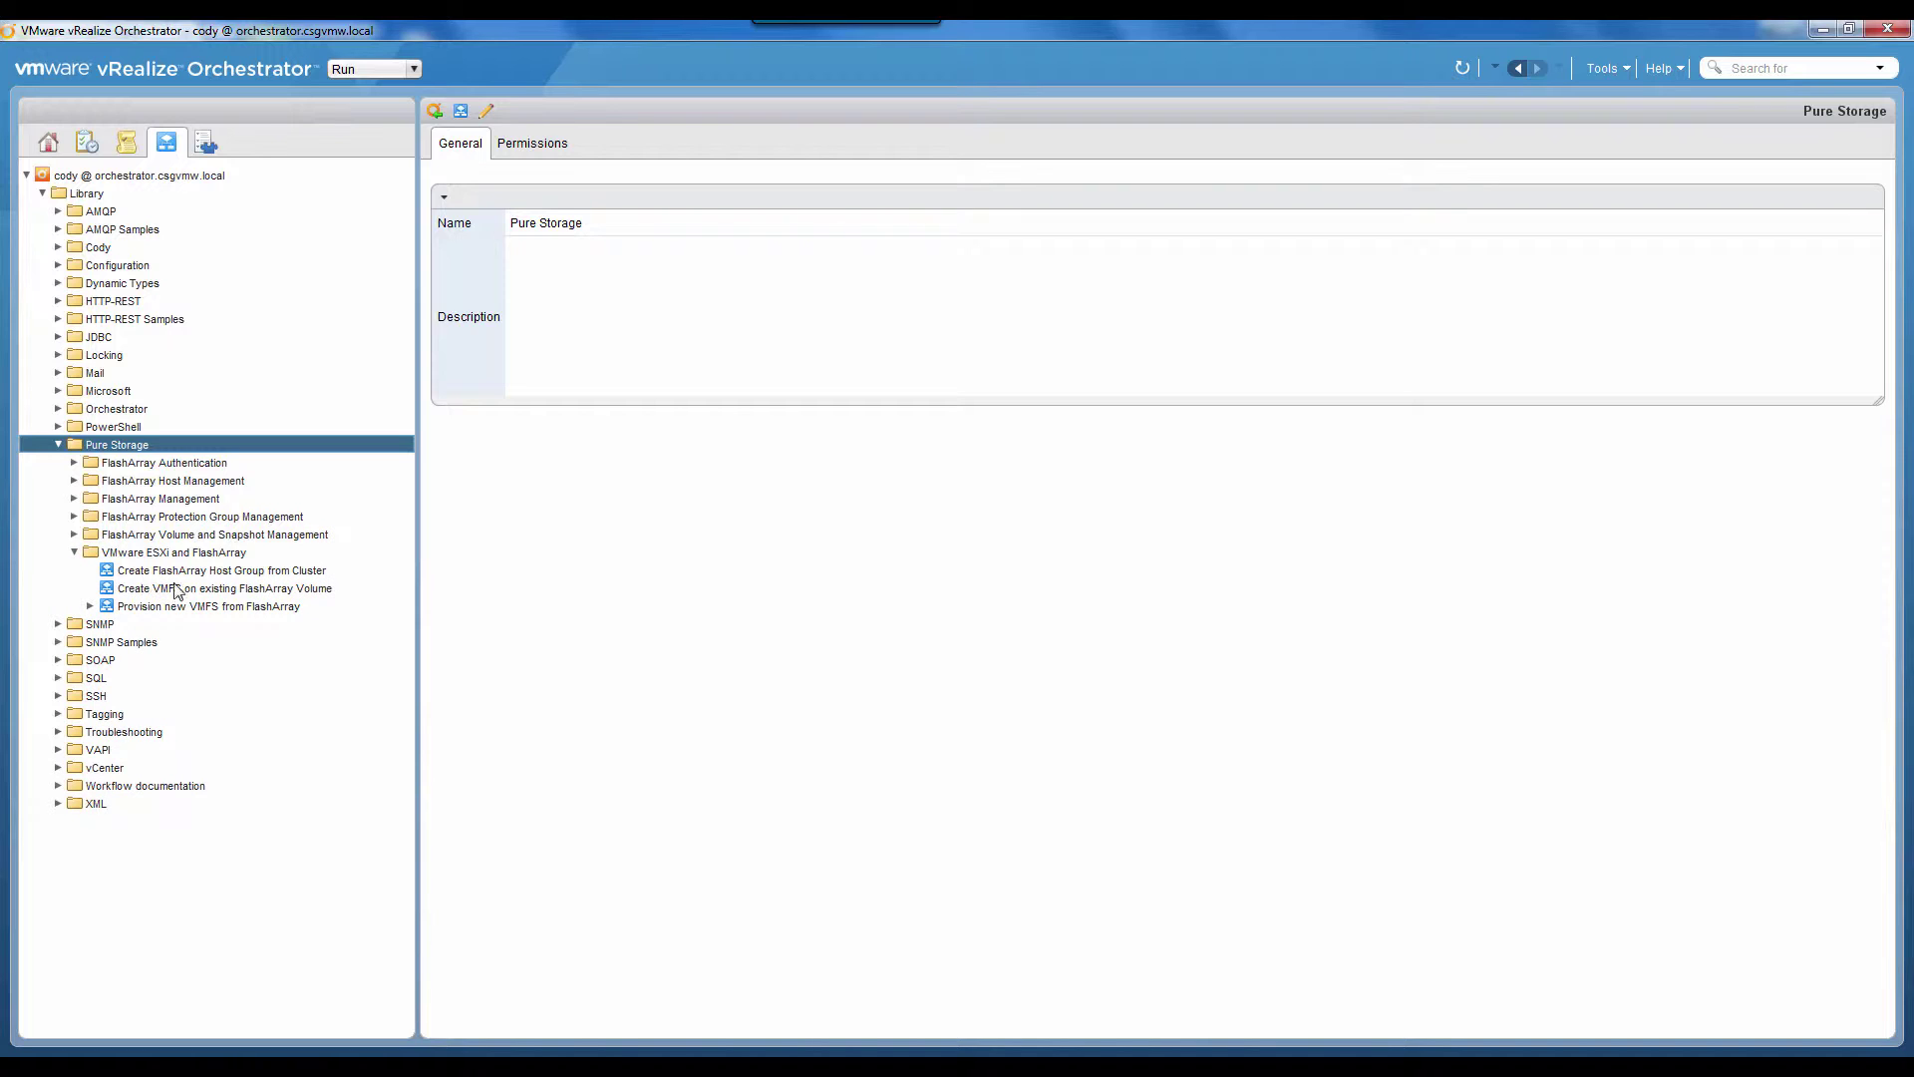
{"action": "left_click", "coordinate": [267, 607]}
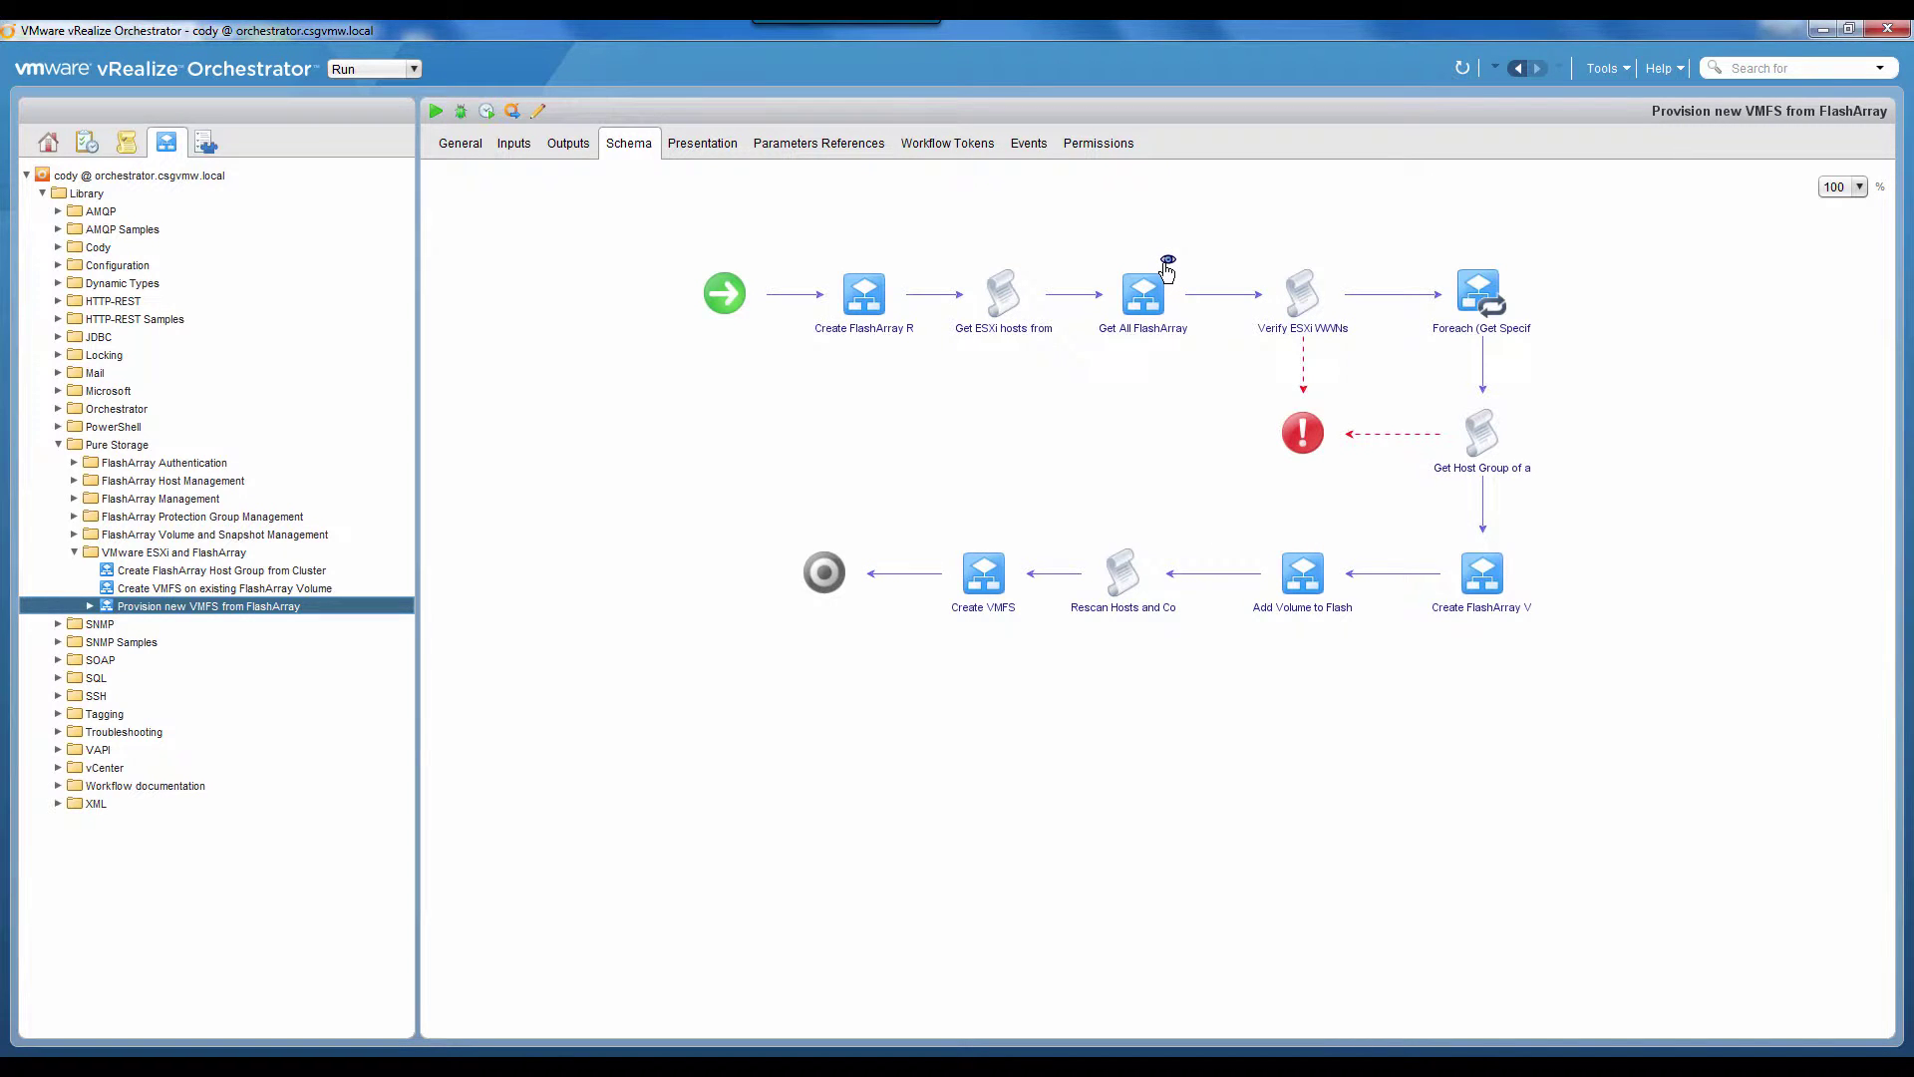
{"action": "left_click", "coordinate": [1167, 261]}
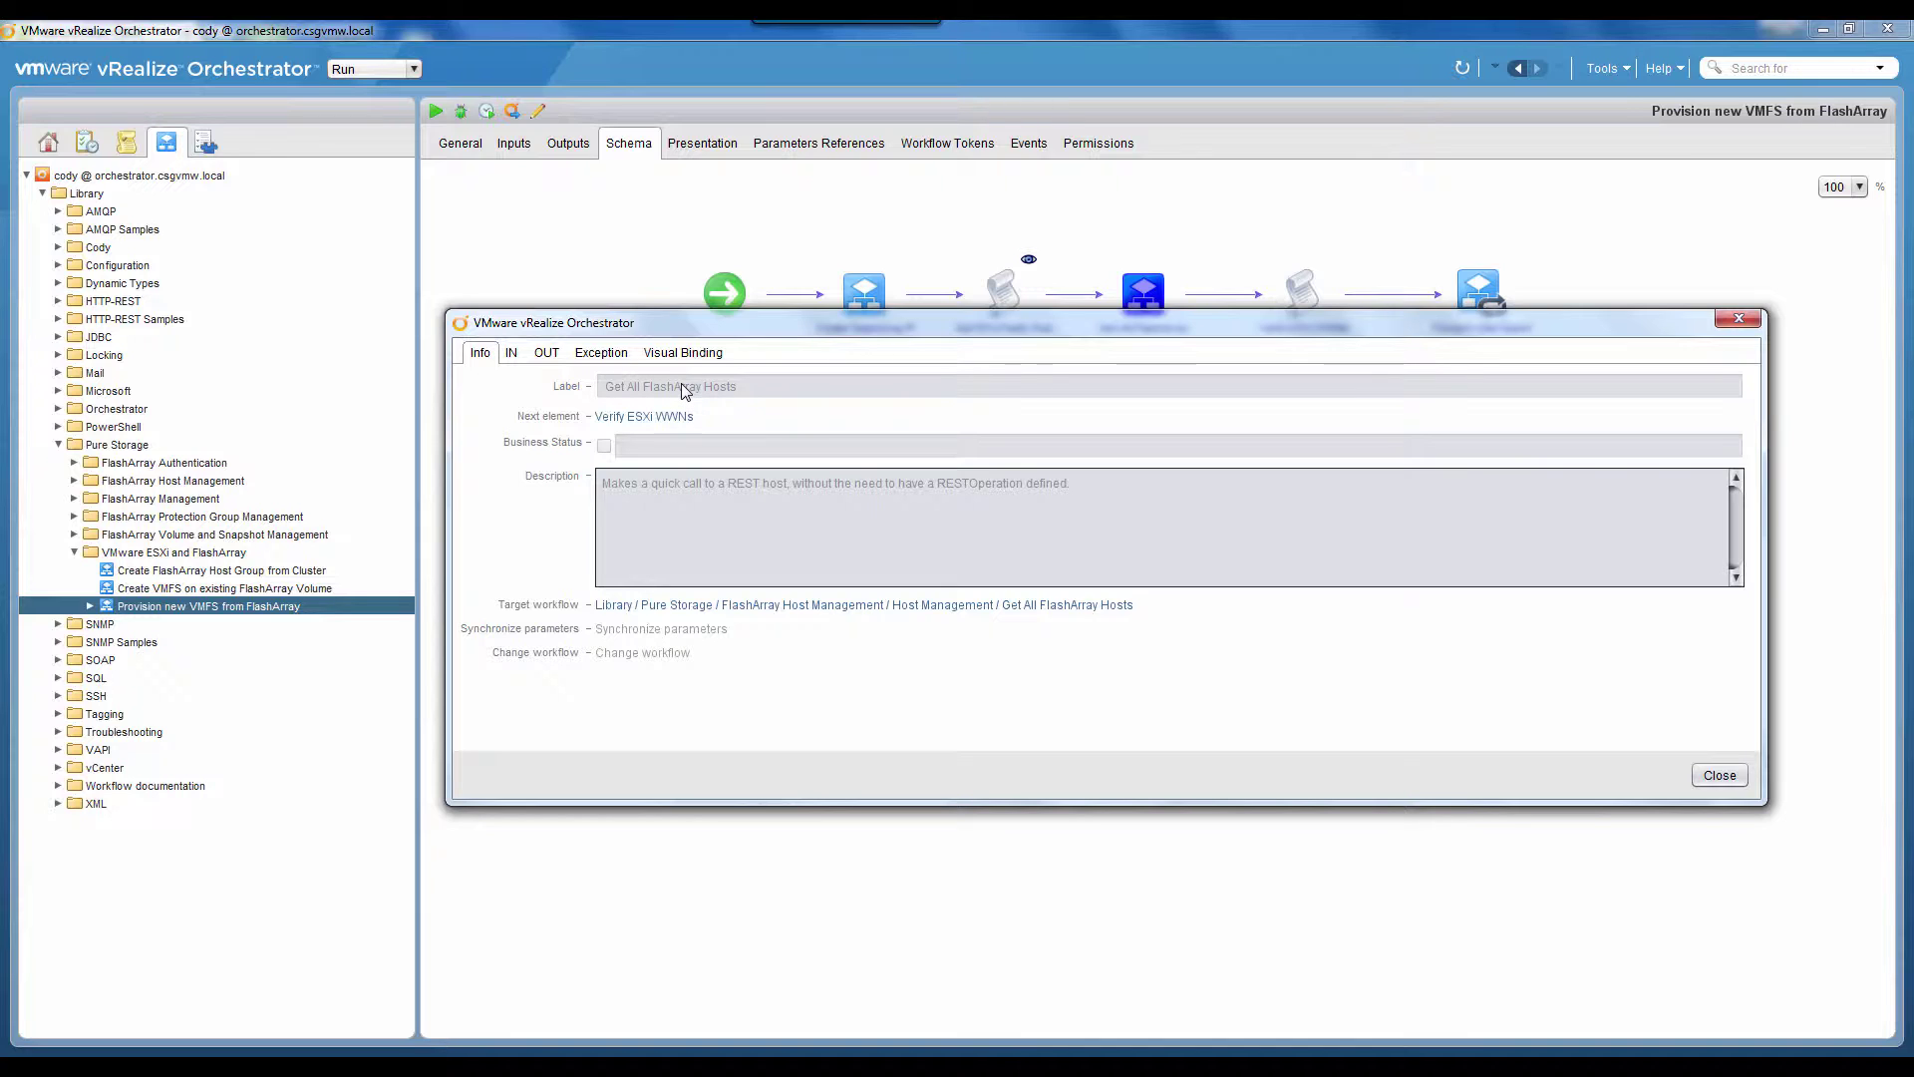
{"action": "left_click", "coordinate": [1738, 319]}
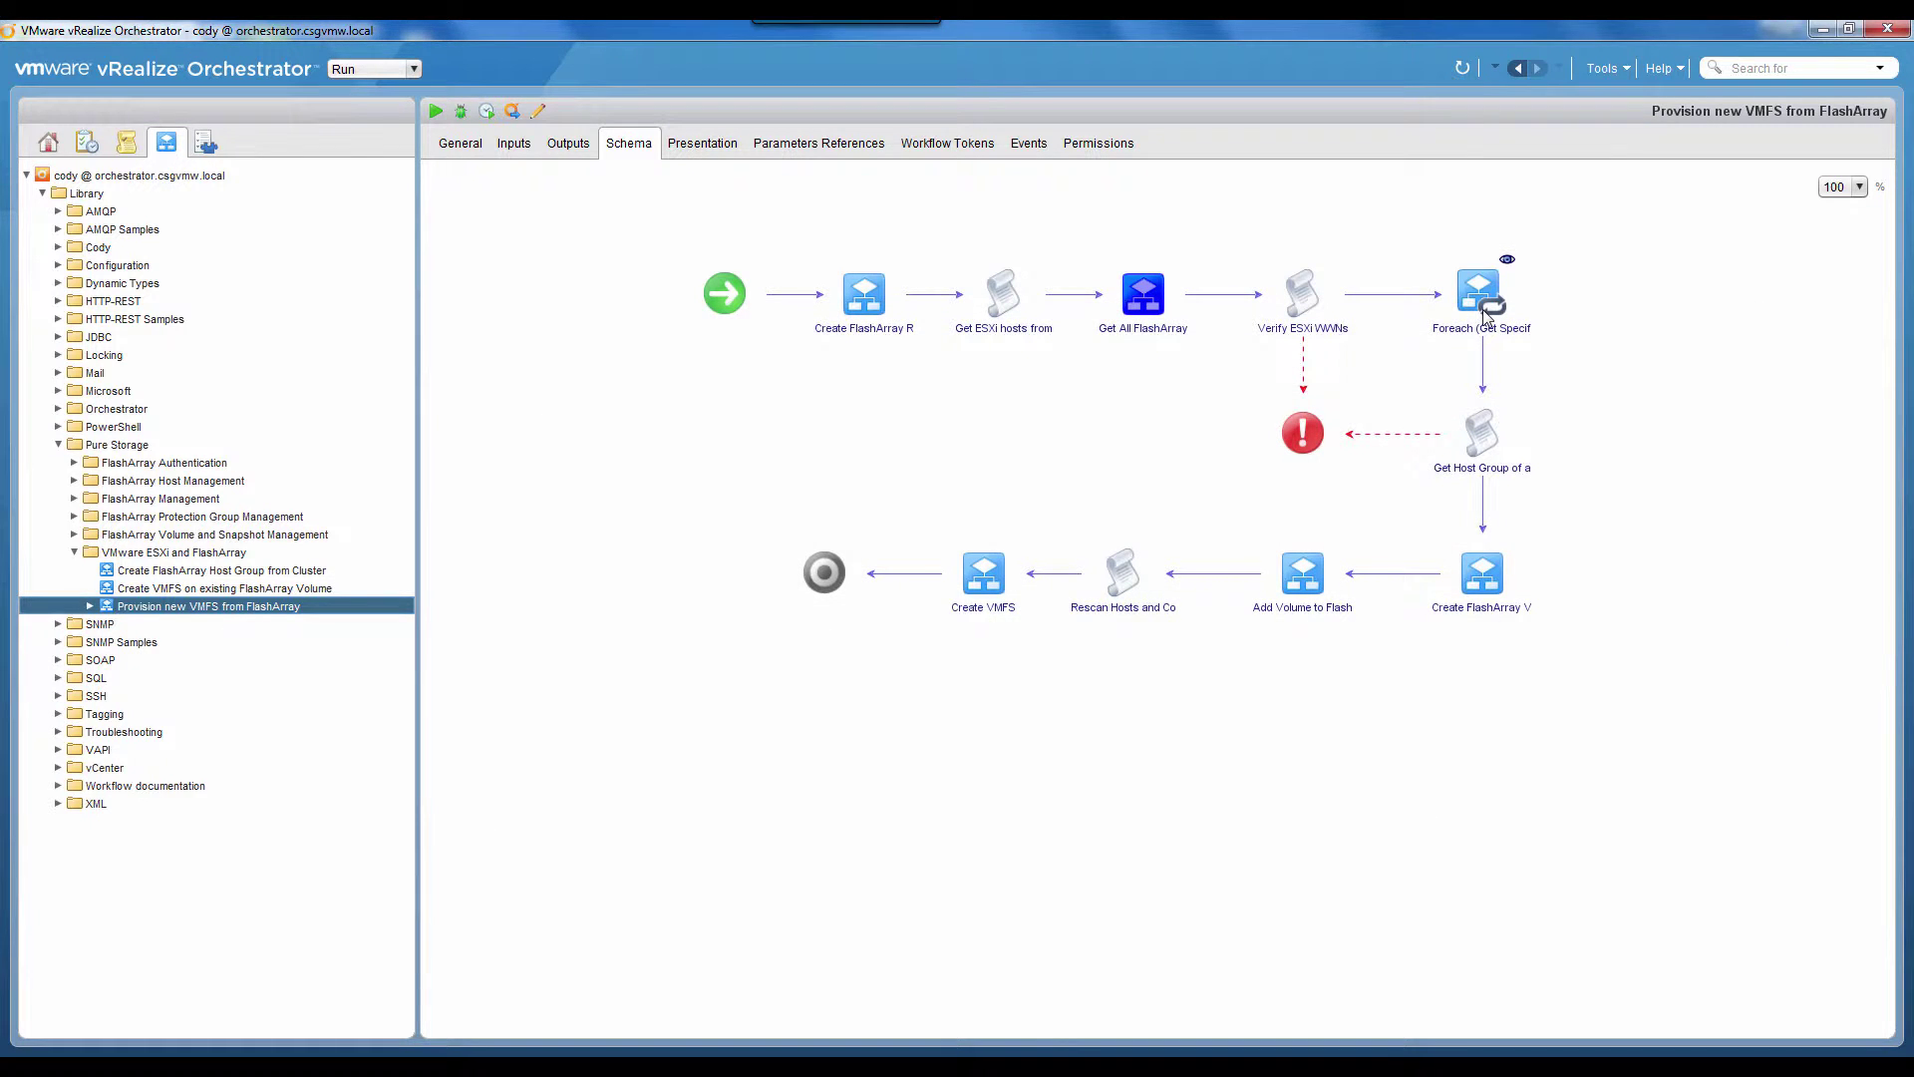
{"action": "left_click", "coordinate": [1508, 538]}
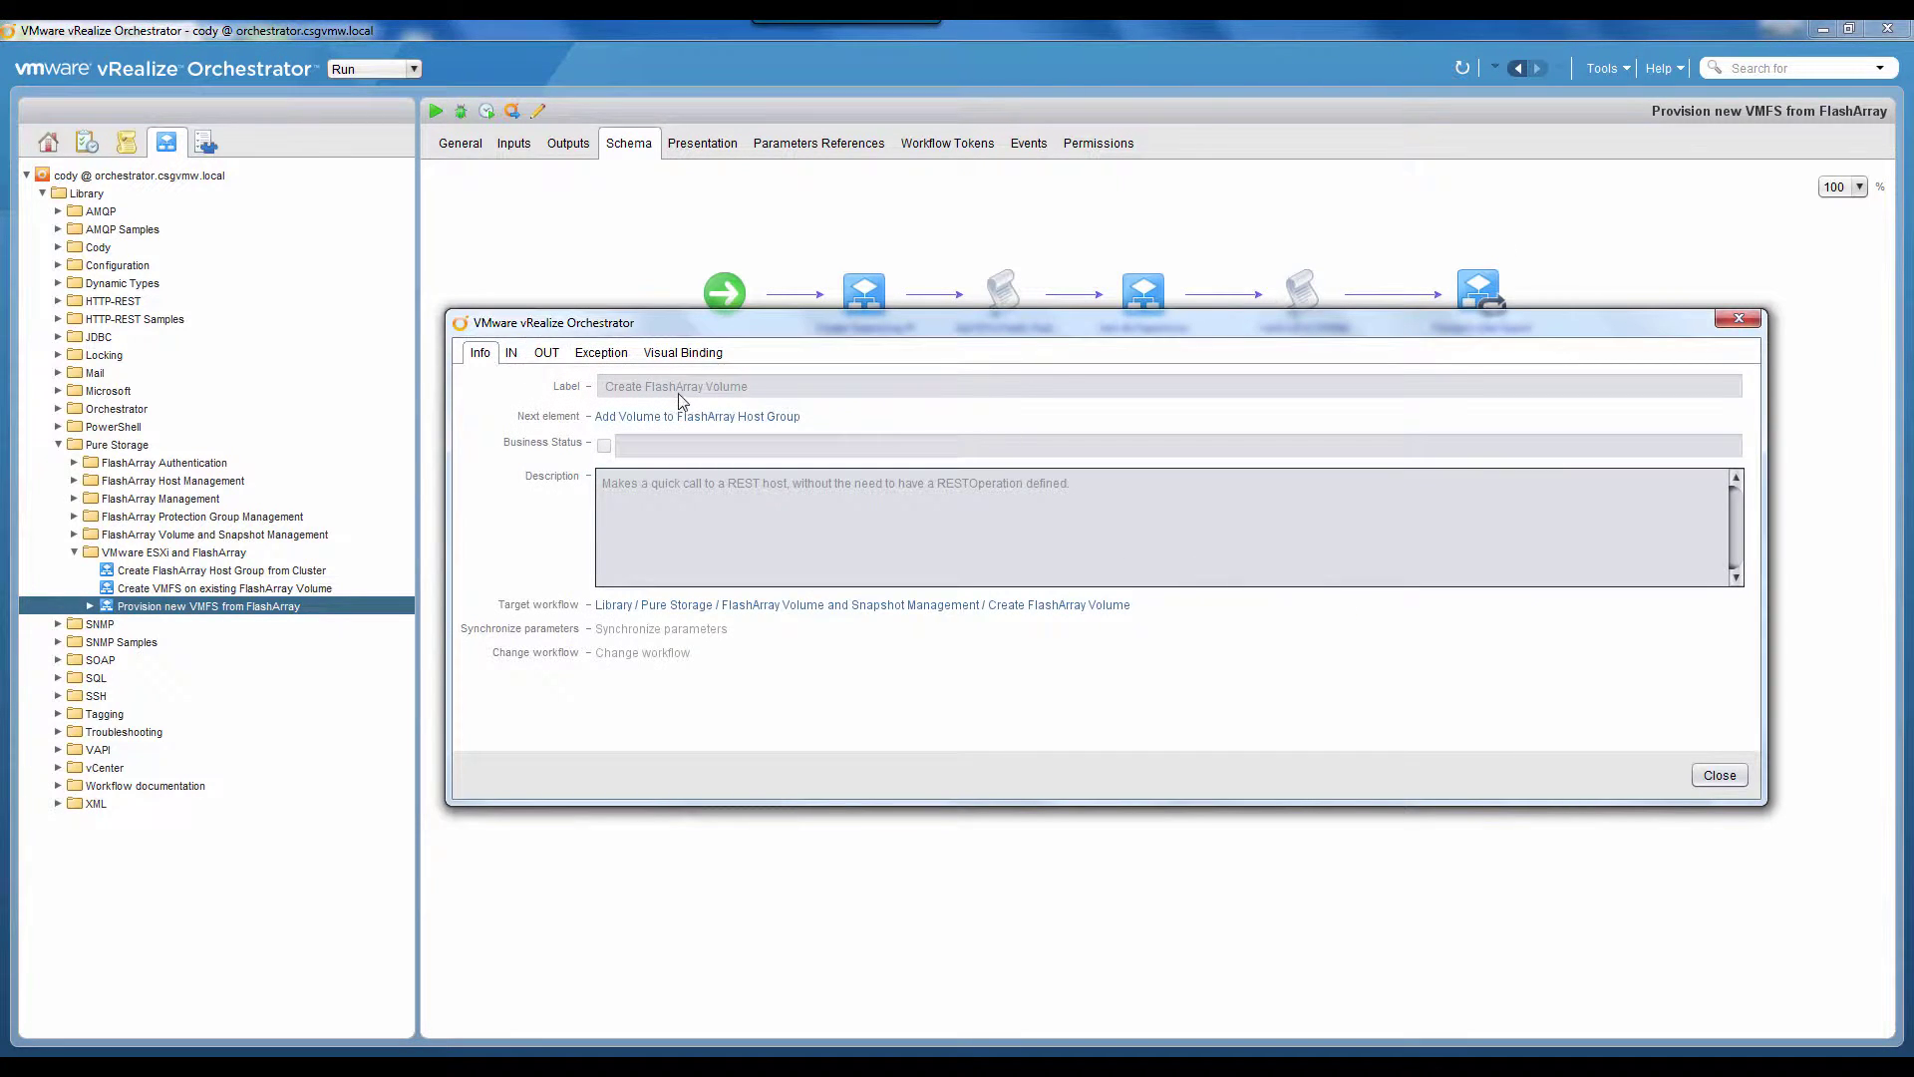
{"action": "left_click", "coordinate": [511, 352]}
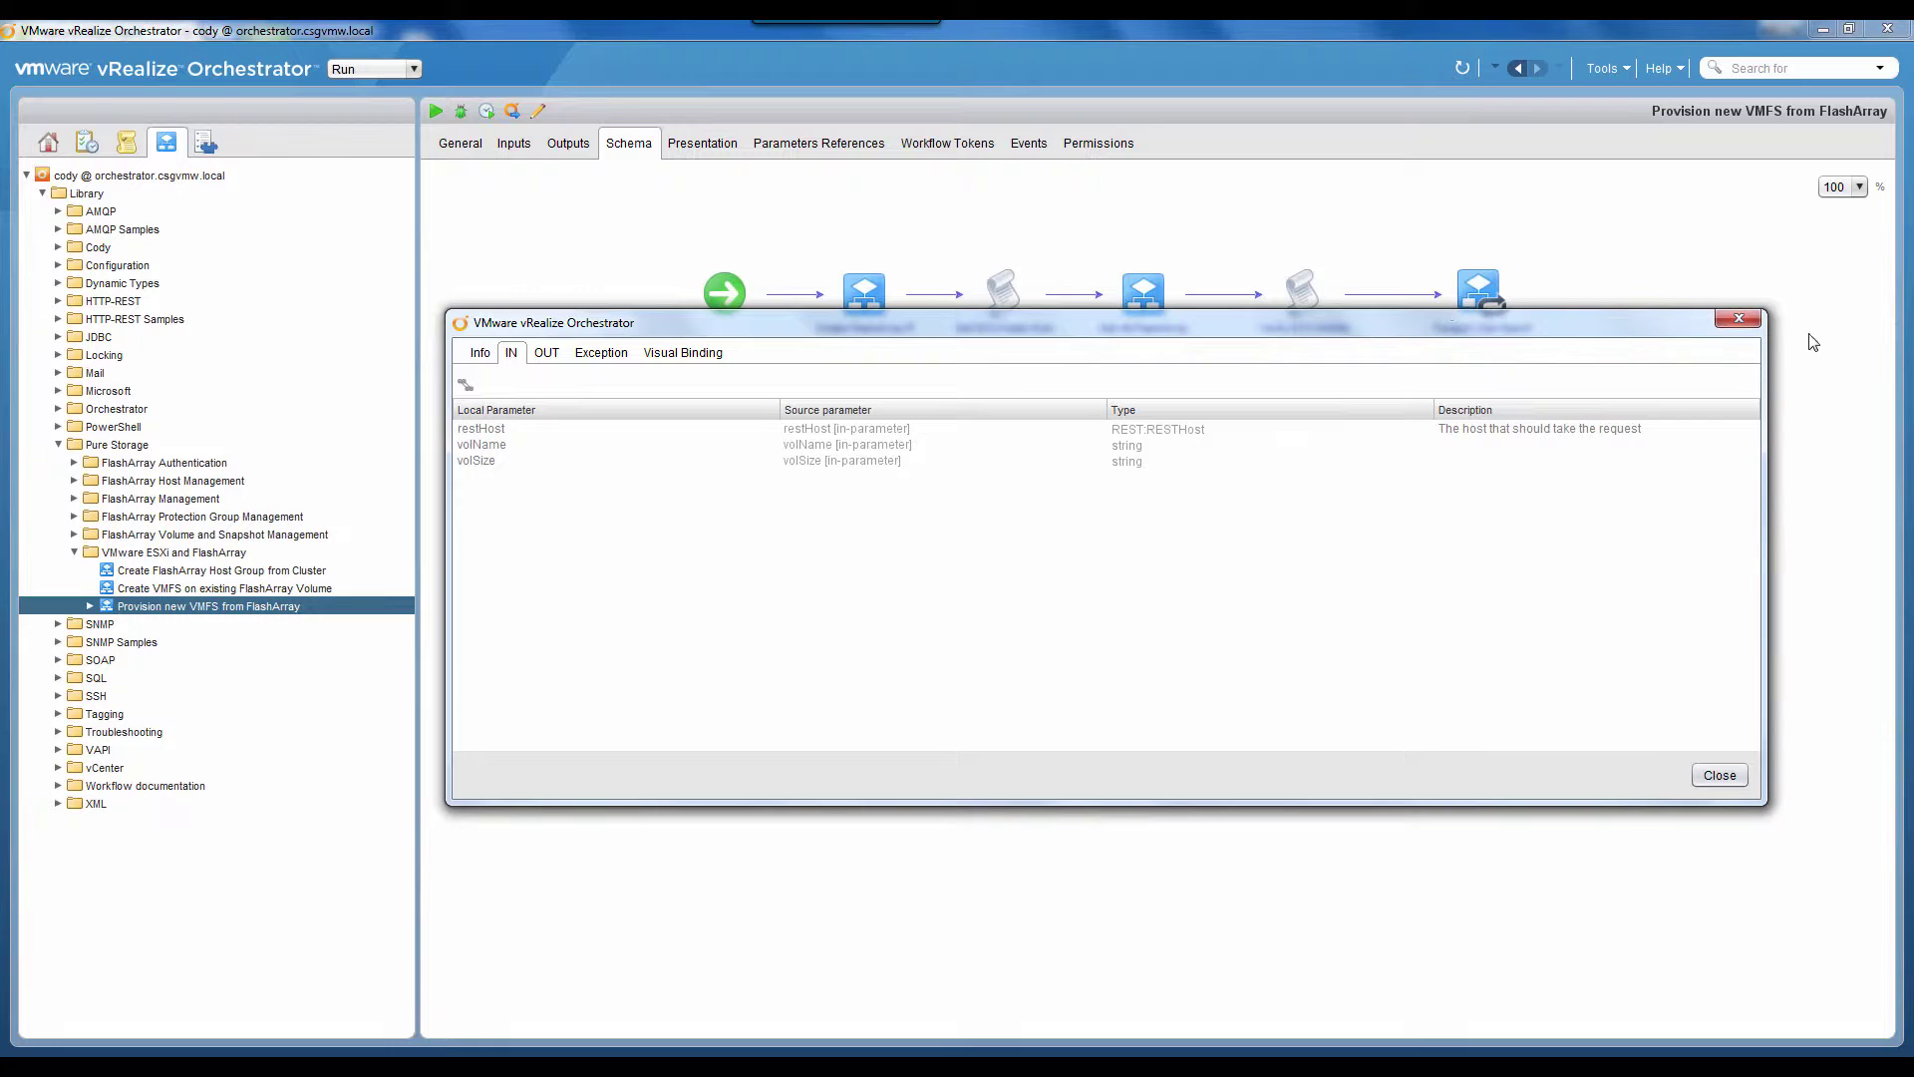
{"action": "left_click", "coordinate": [1739, 319]}
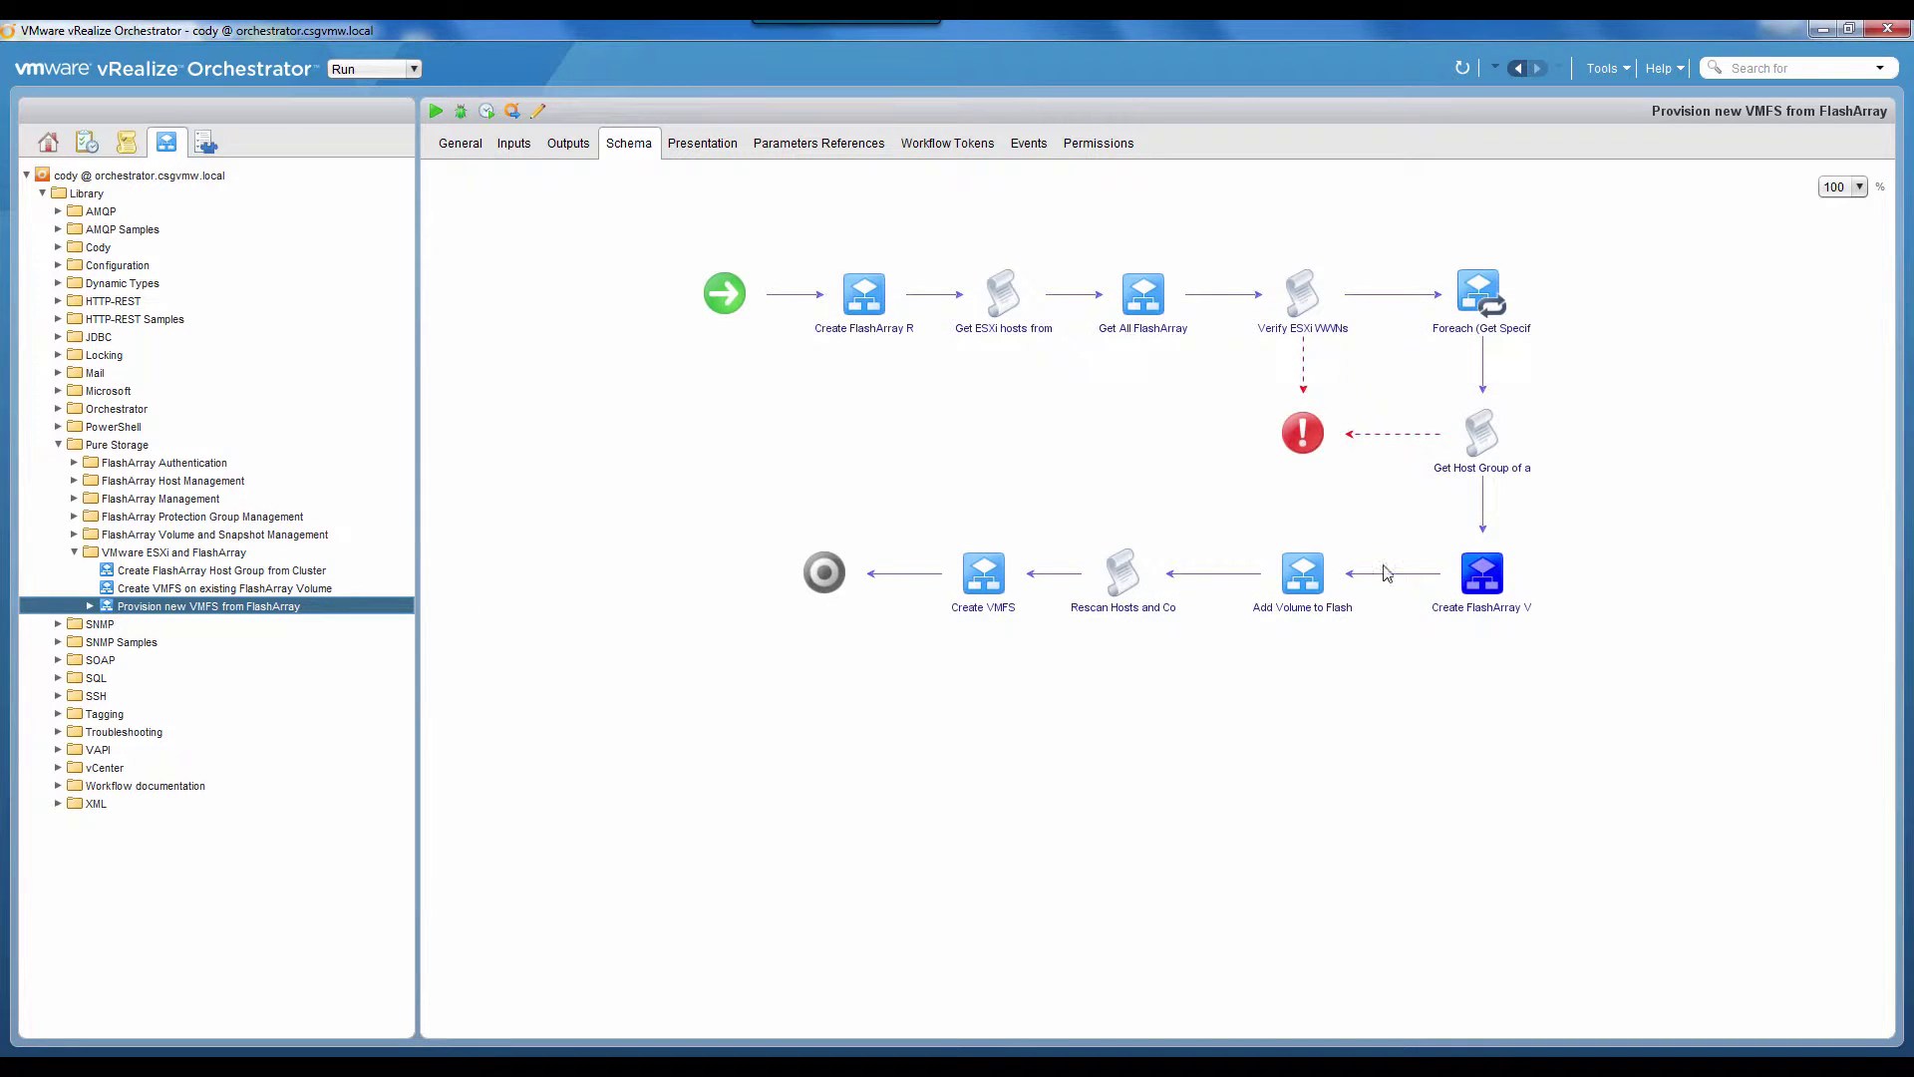
{"action": "left_click", "coordinate": [1327, 539]}
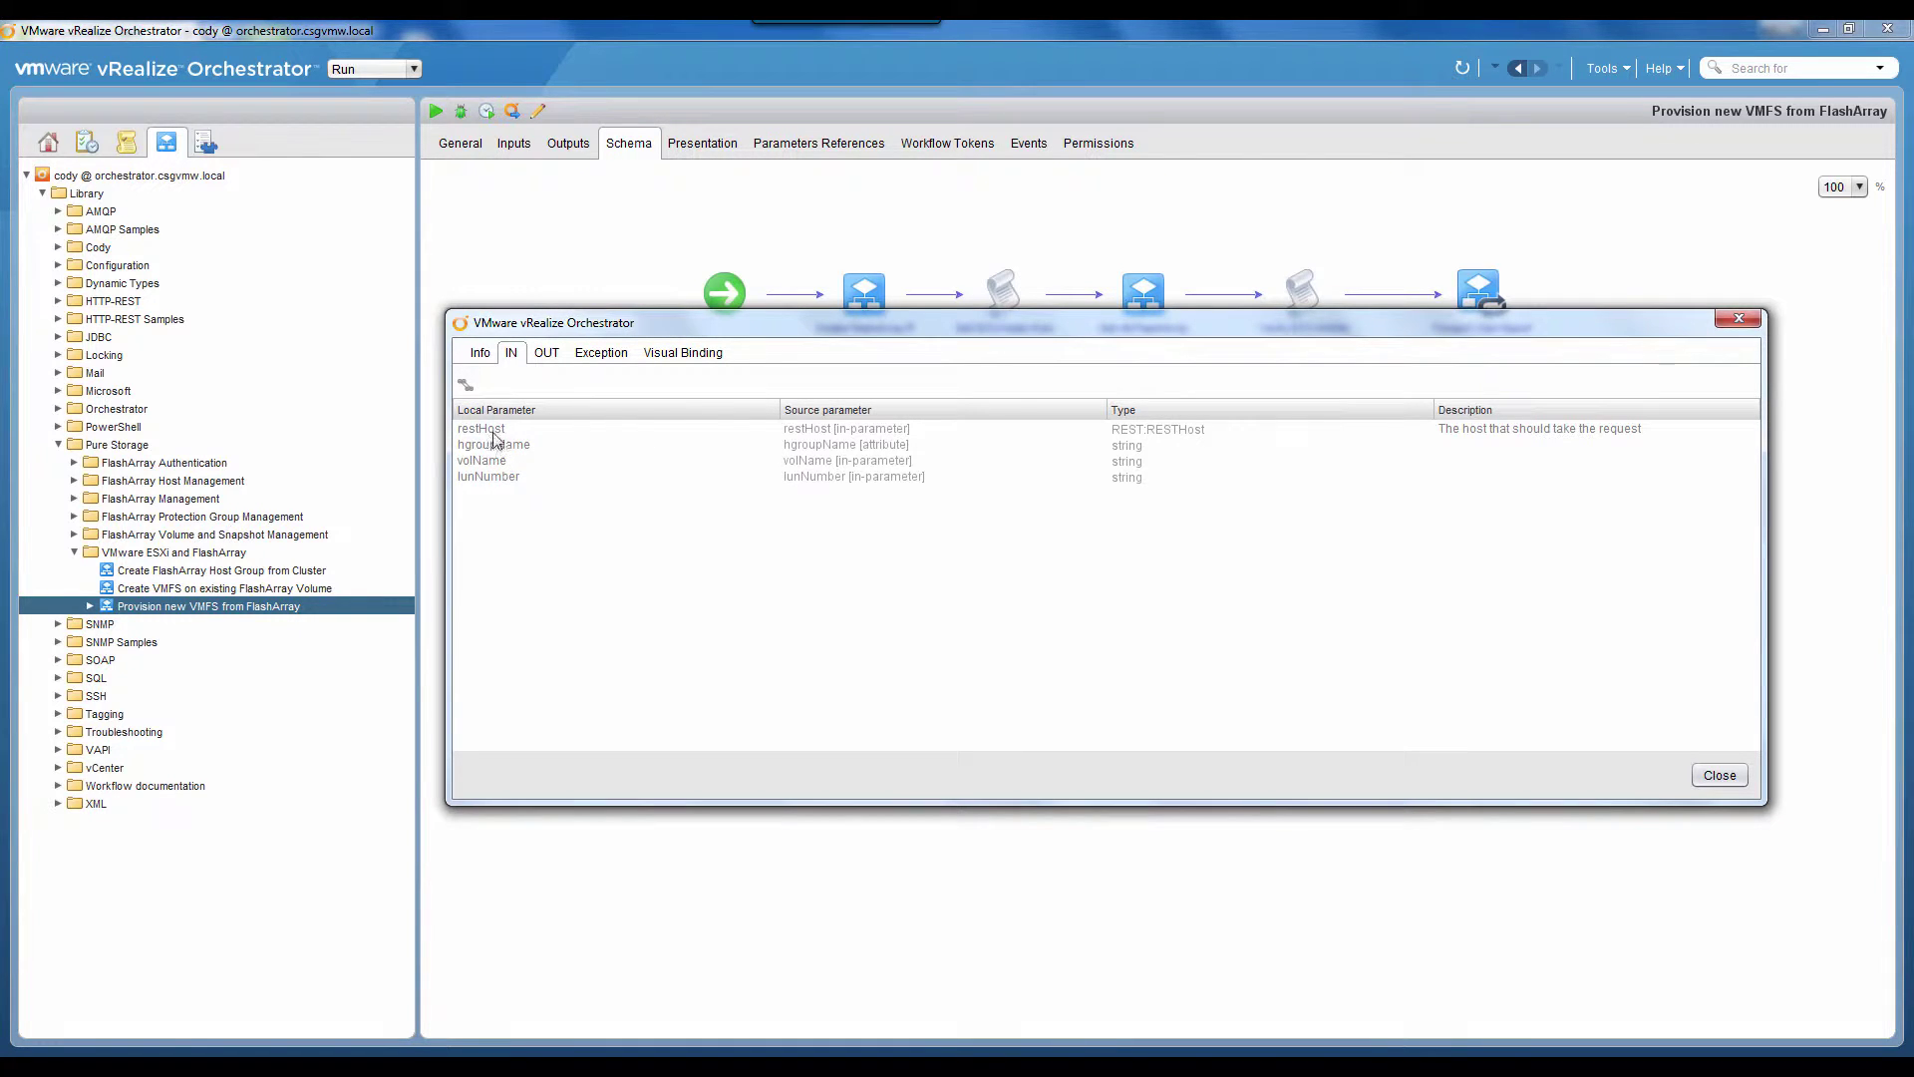
{"action": "left_click", "coordinate": [1739, 318]}
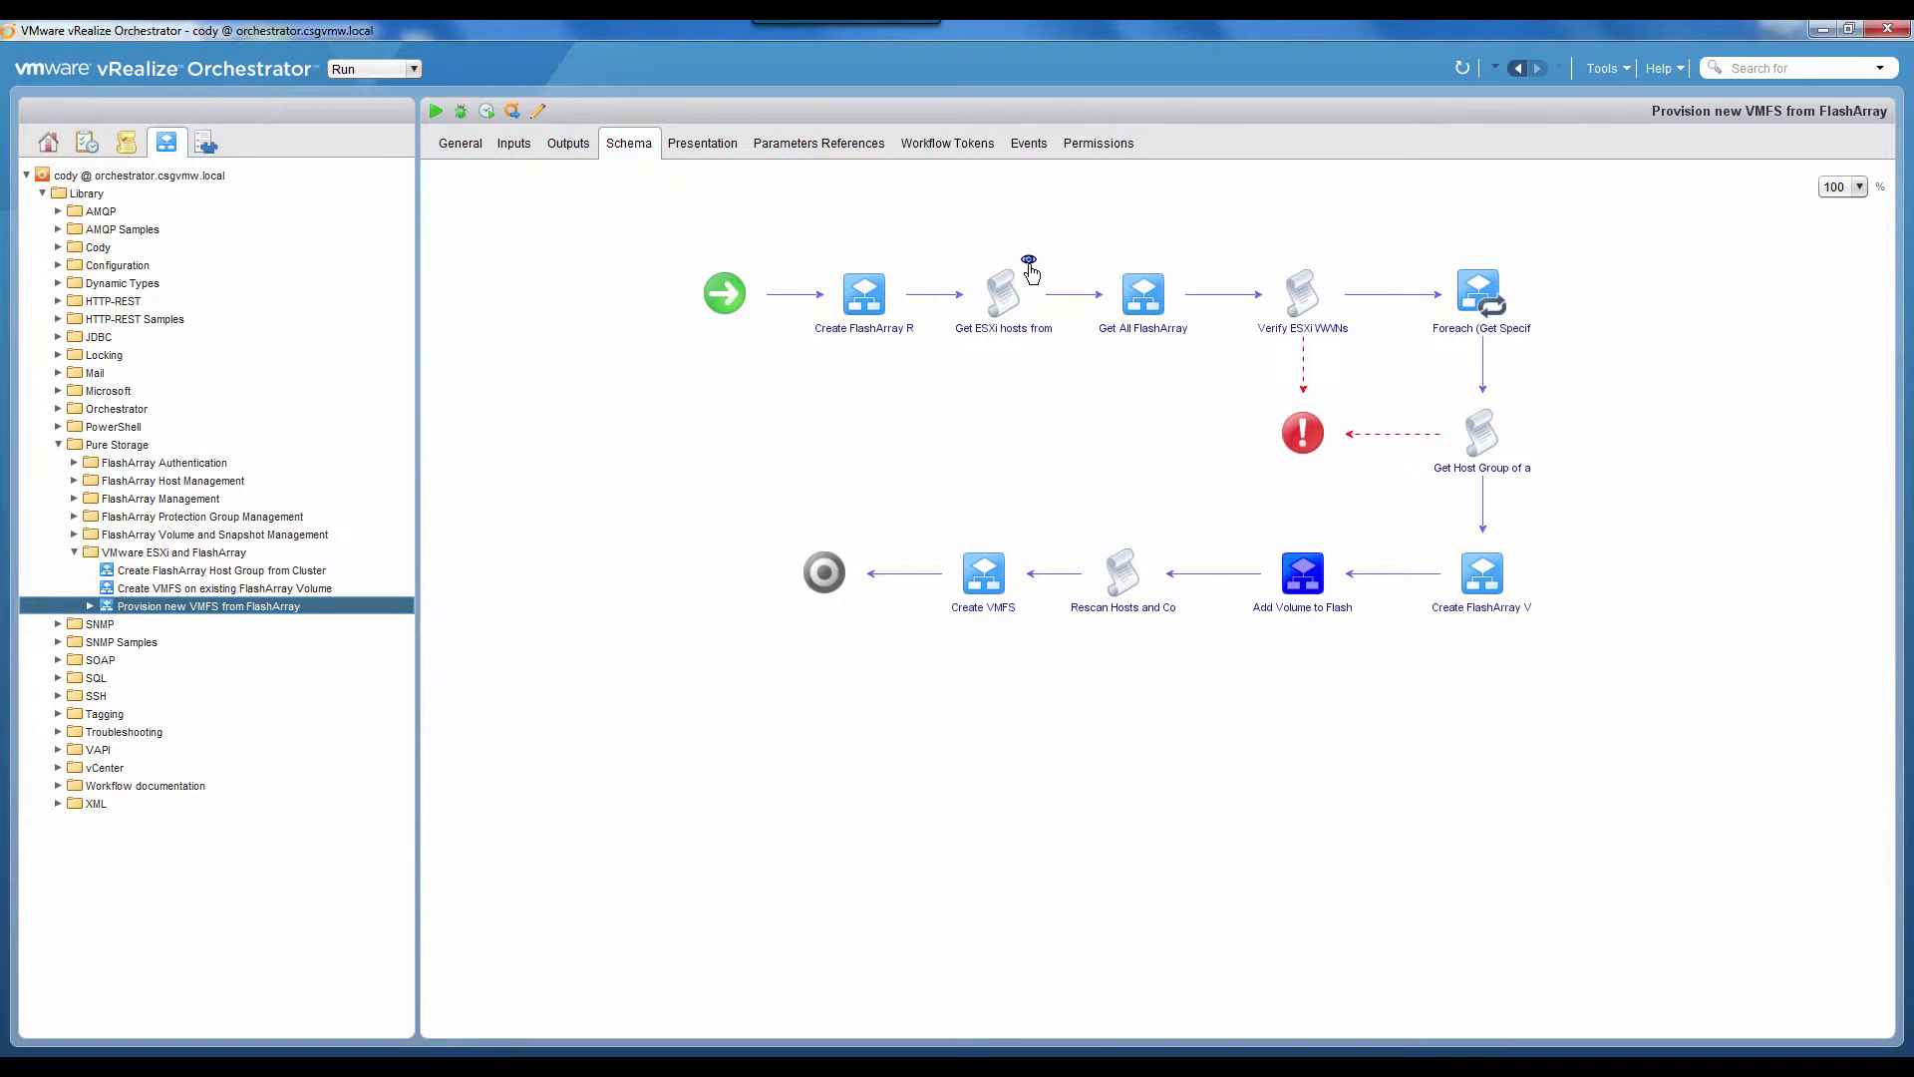
{"action": "left_click", "coordinate": [1030, 262]}
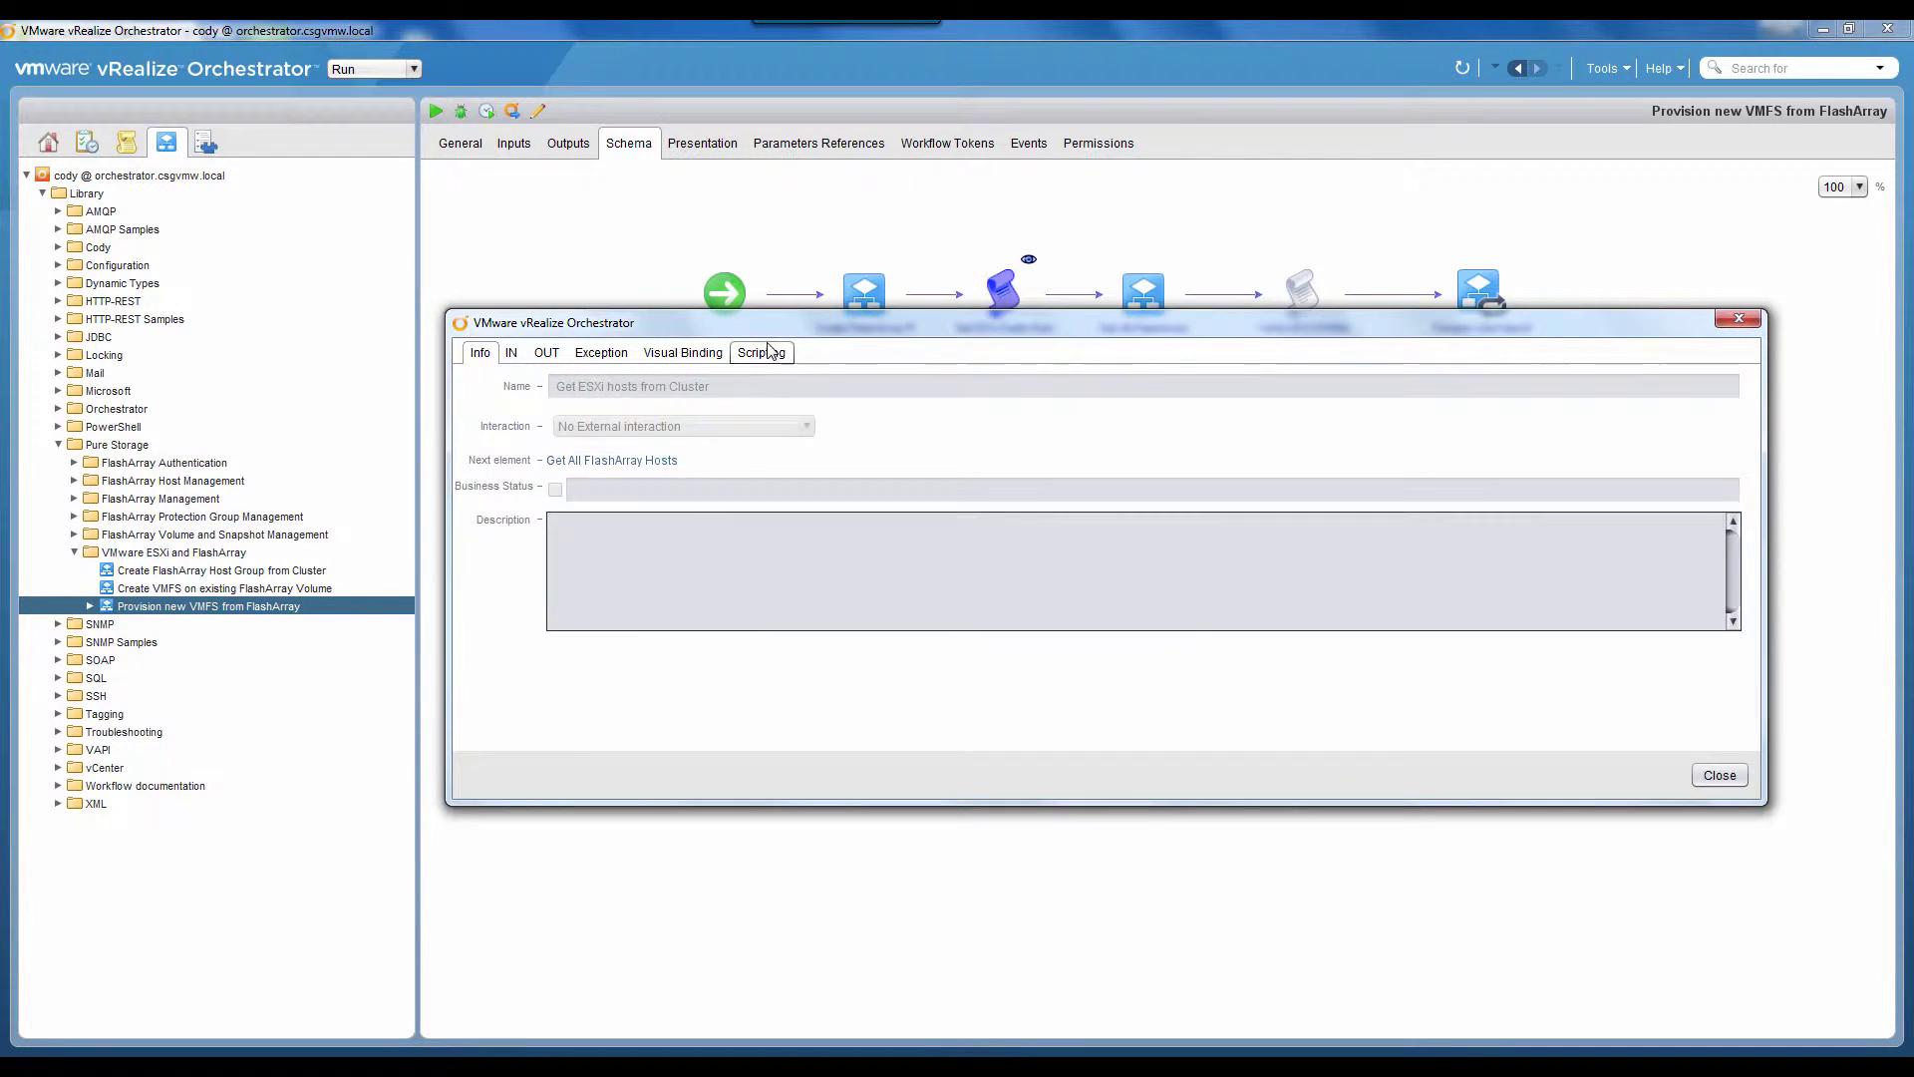
{"action": "left_click", "coordinate": [769, 352]}
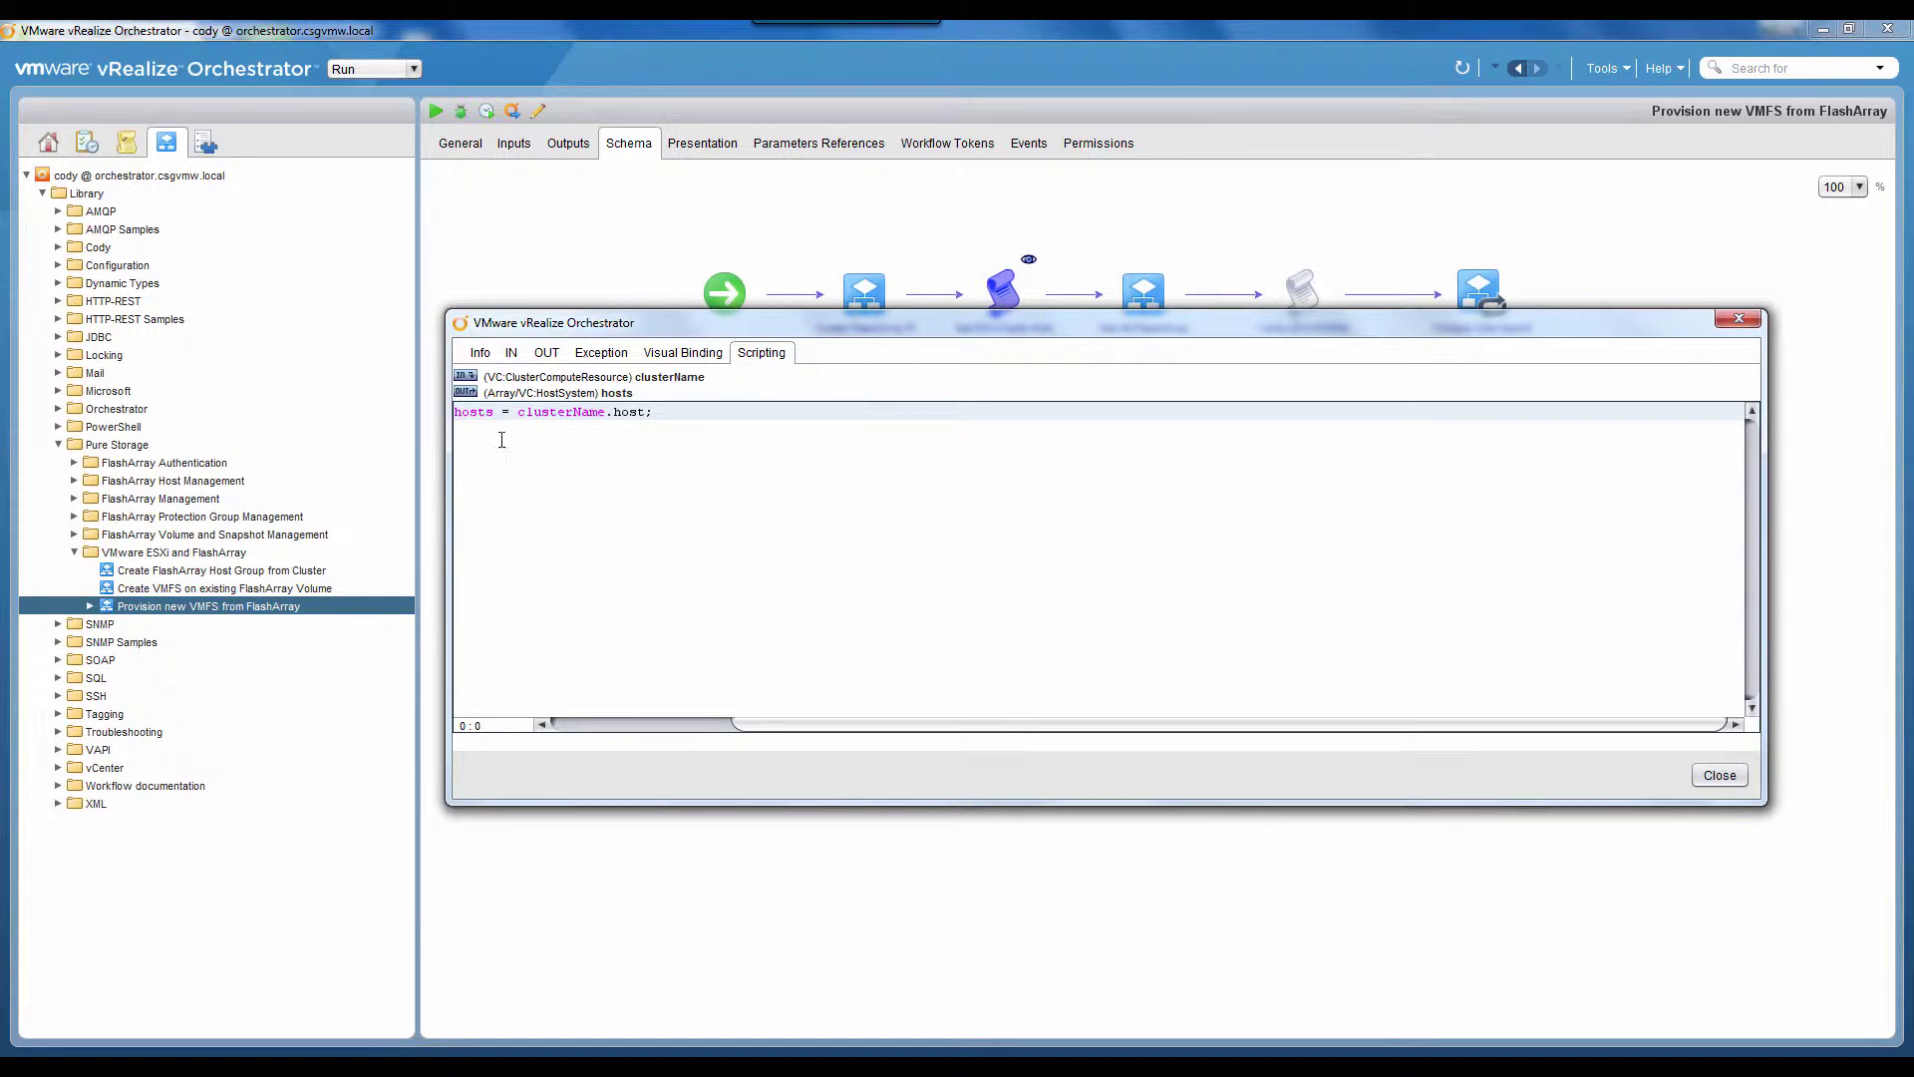
{"action": "left_click", "coordinate": [506, 357]}
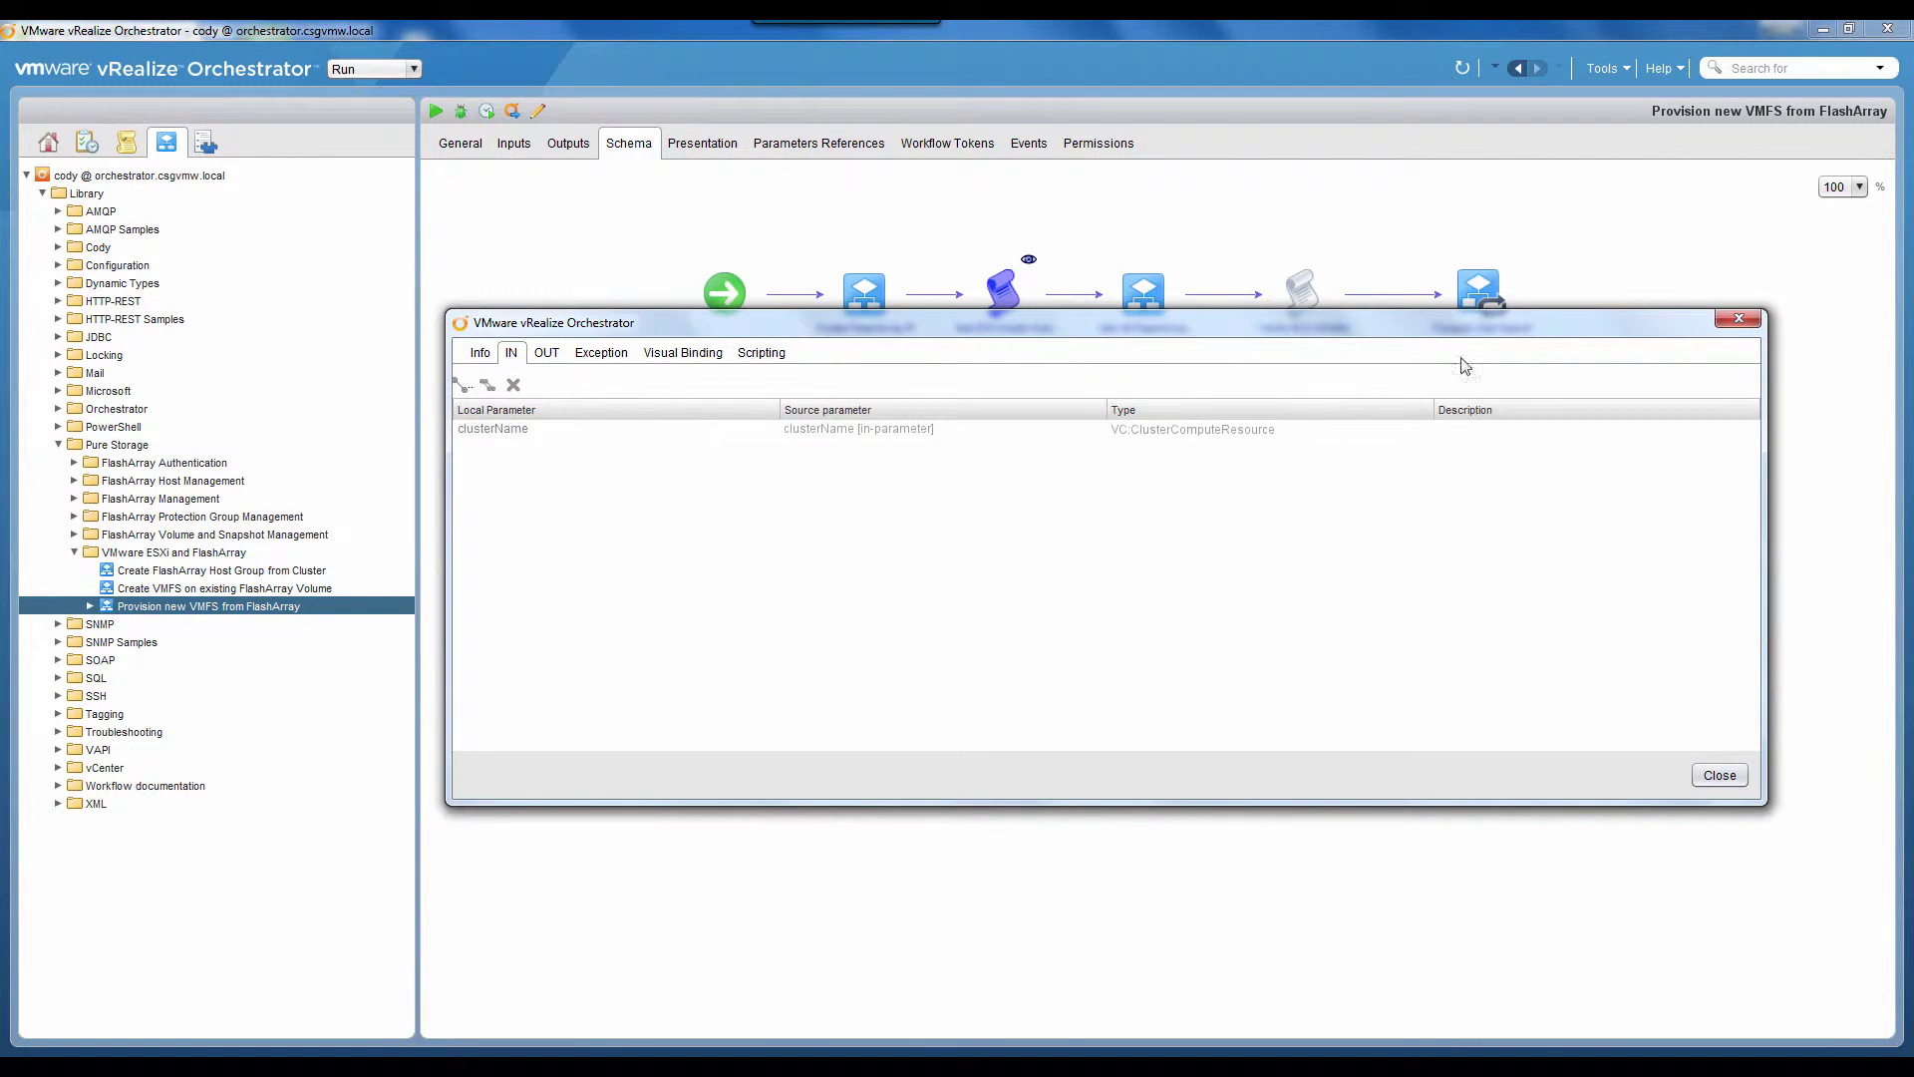
{"action": "left_click", "coordinate": [1739, 318]}
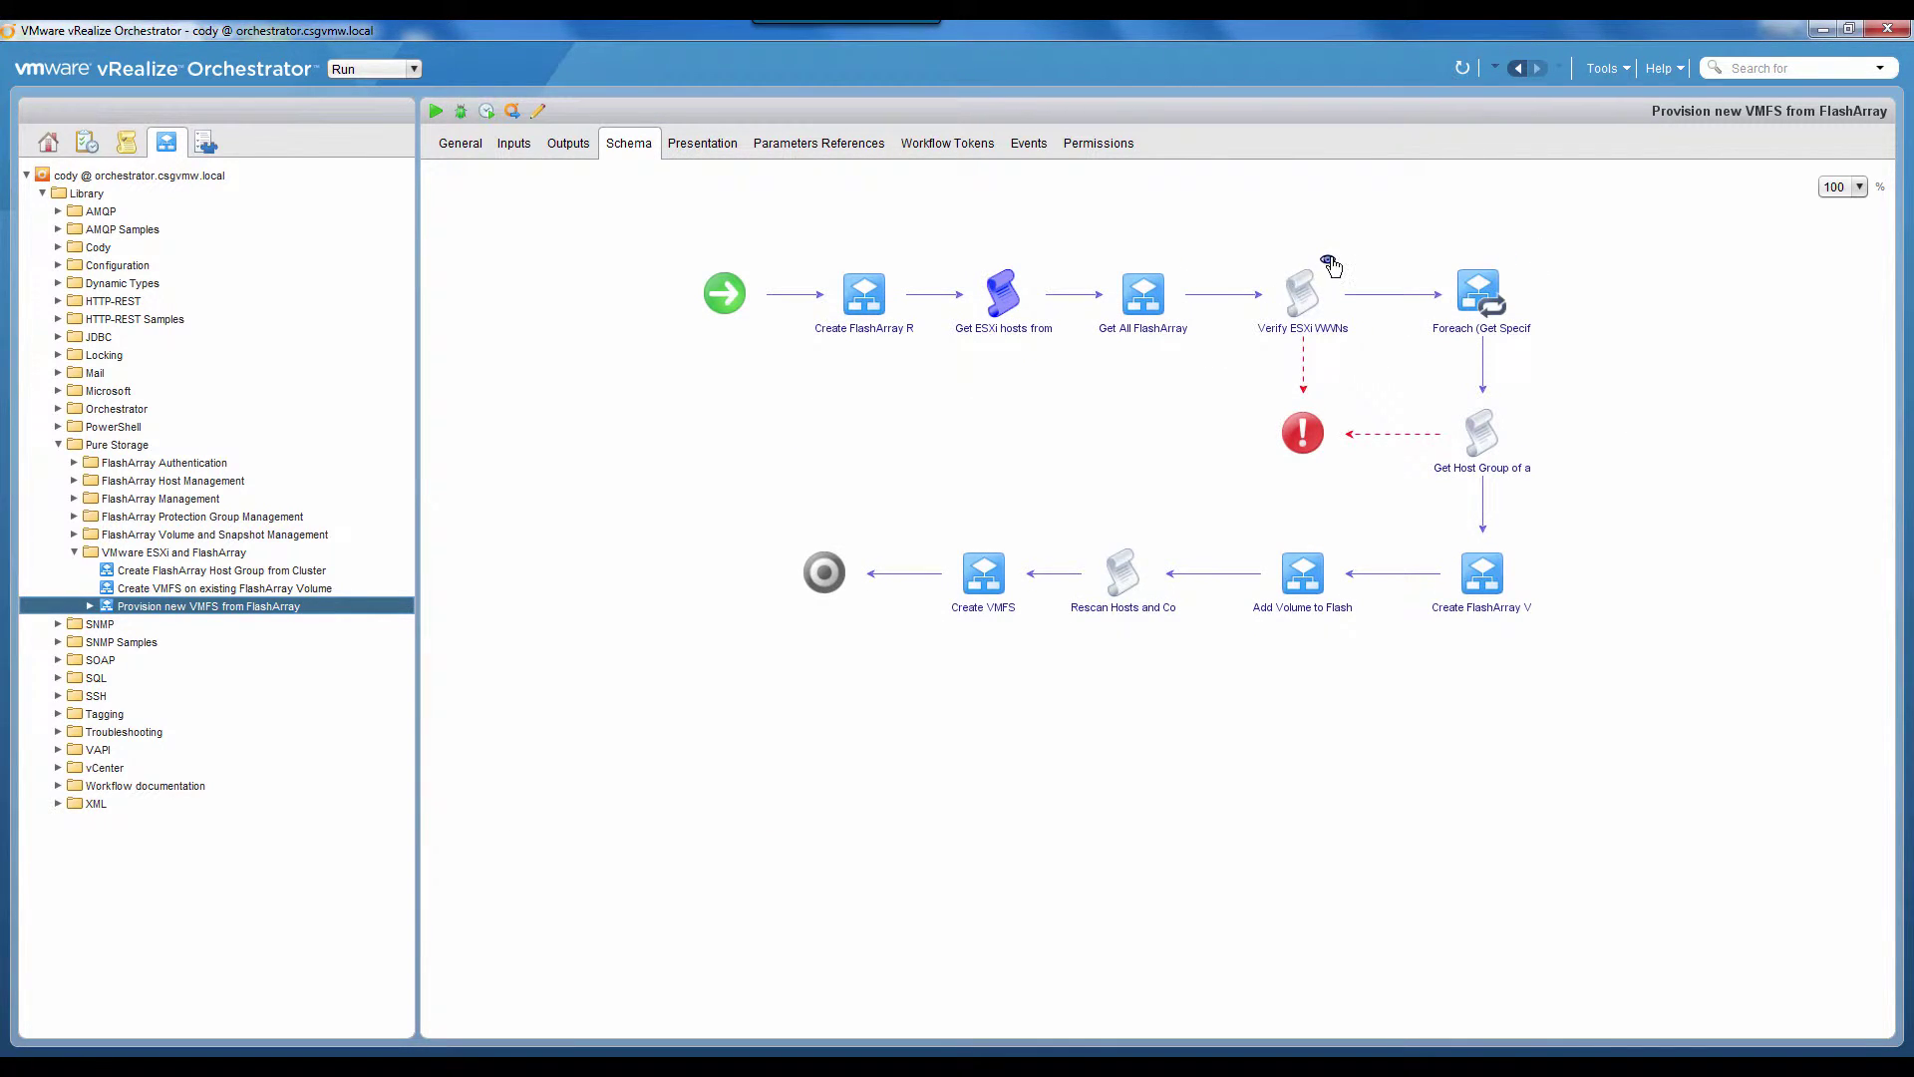
{"action": "left_click", "coordinate": [1327, 259]}
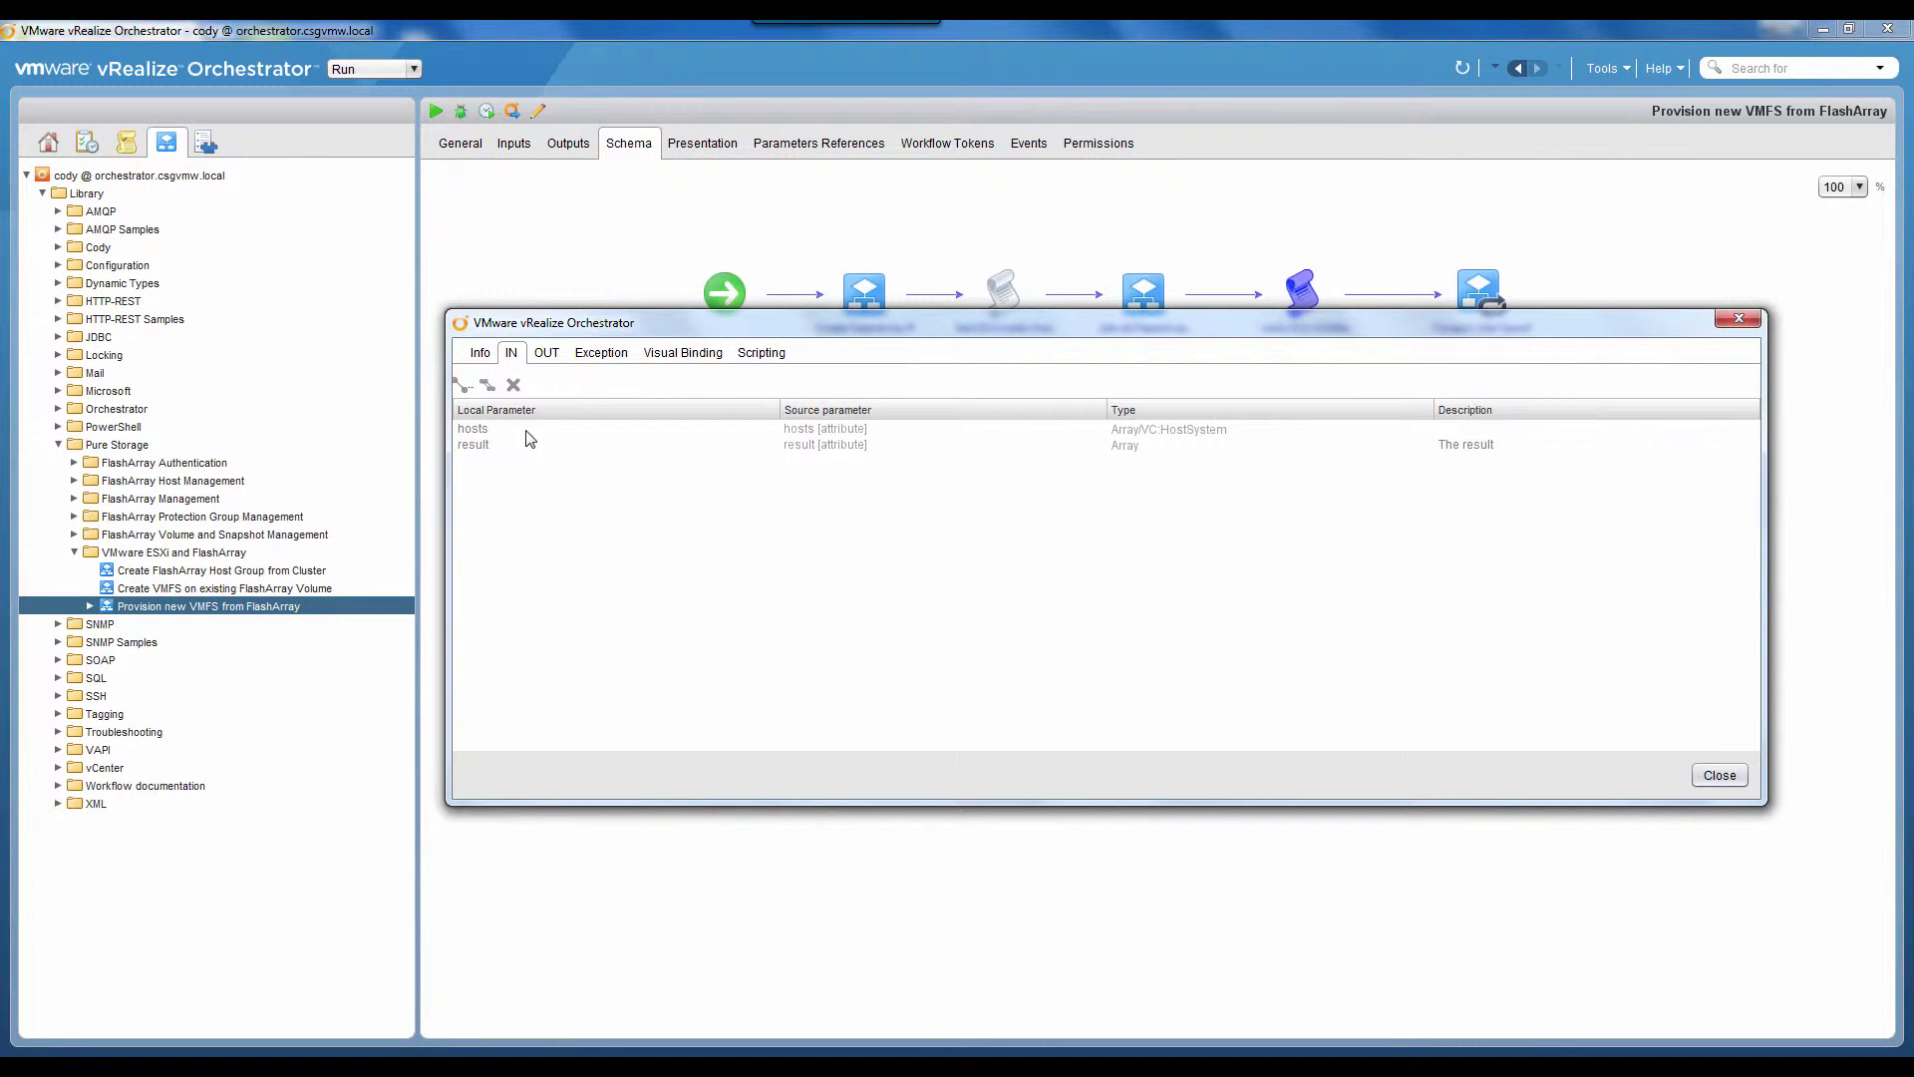
{"action": "left_click", "coordinate": [780, 355]}
{"action": "scroll", "coordinate": [677, 519], "scroll_direction": "down", "scroll_amount": 5}
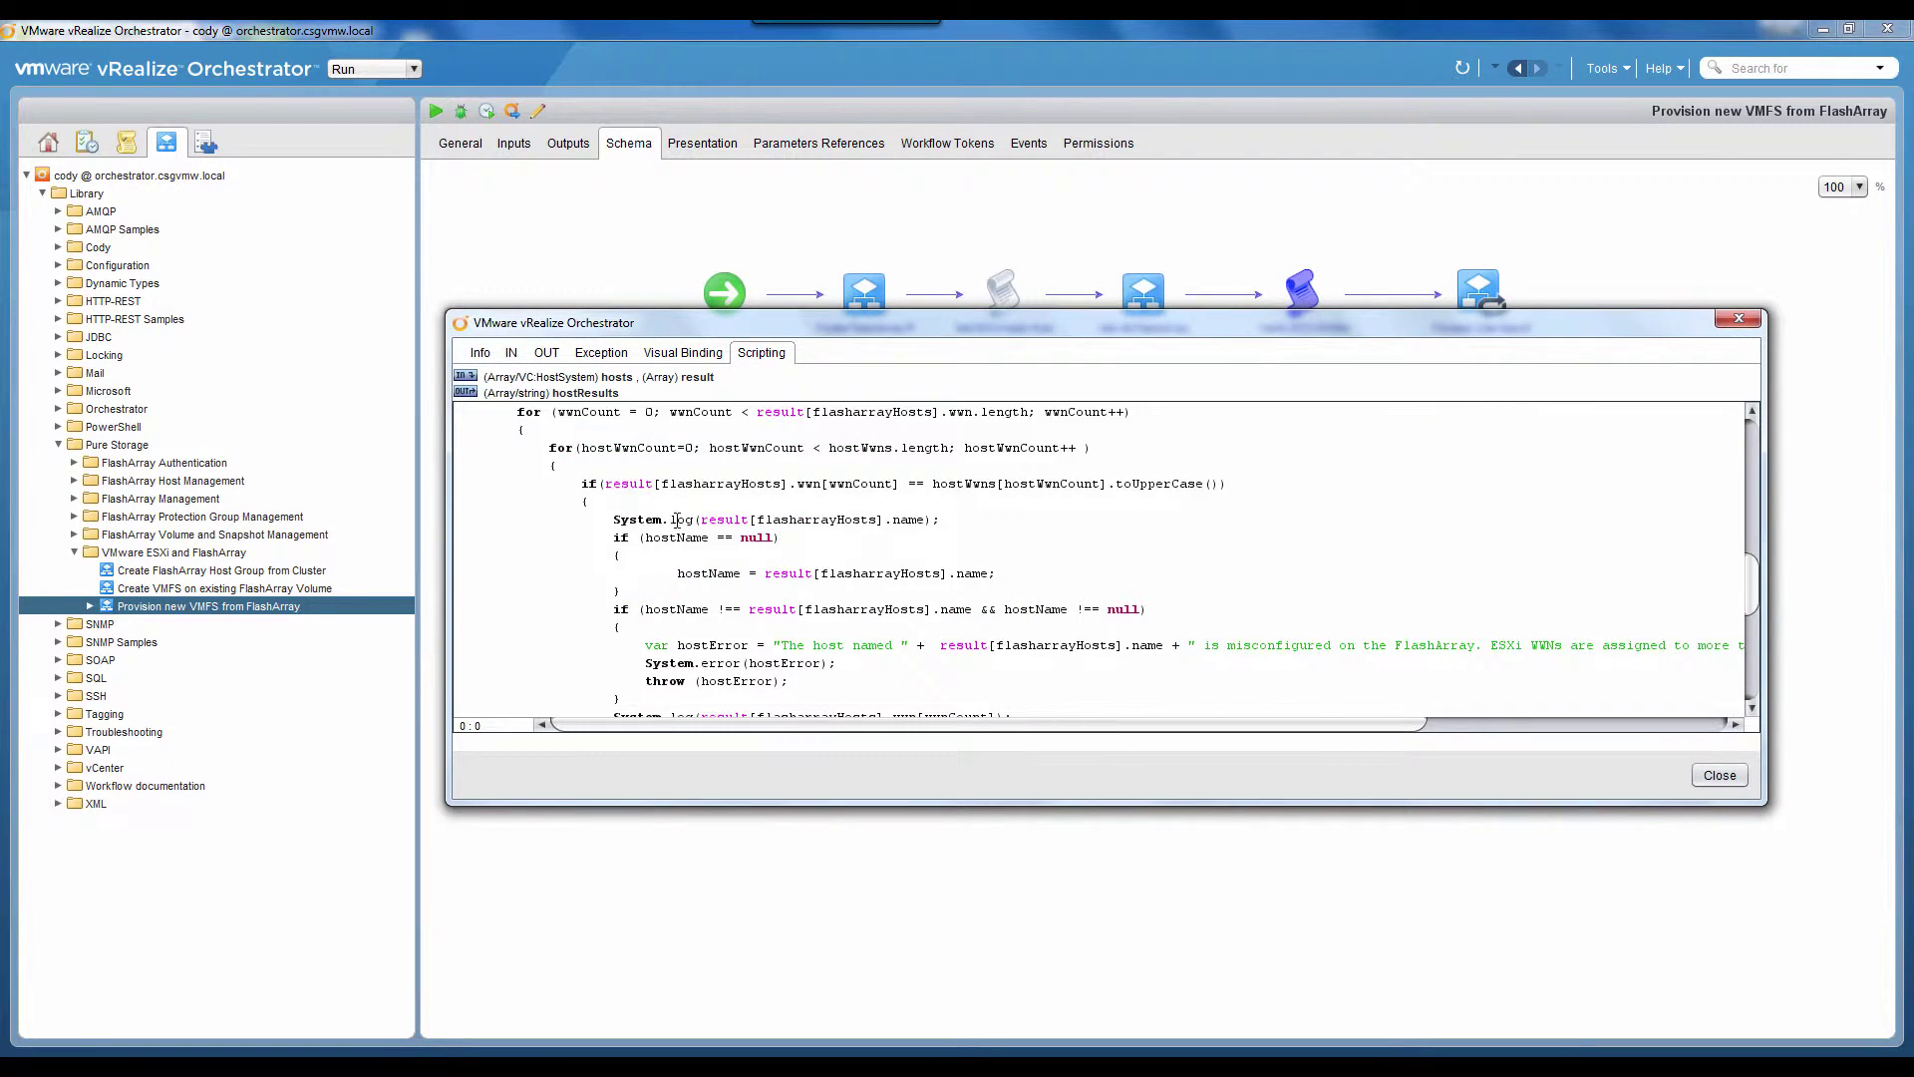
{"action": "scroll", "coordinate": [742, 597], "scroll_direction": "down", "scroll_amount": 6}
{"action": "scroll", "coordinate": [742, 596], "scroll_direction": "up", "scroll_amount": 7}
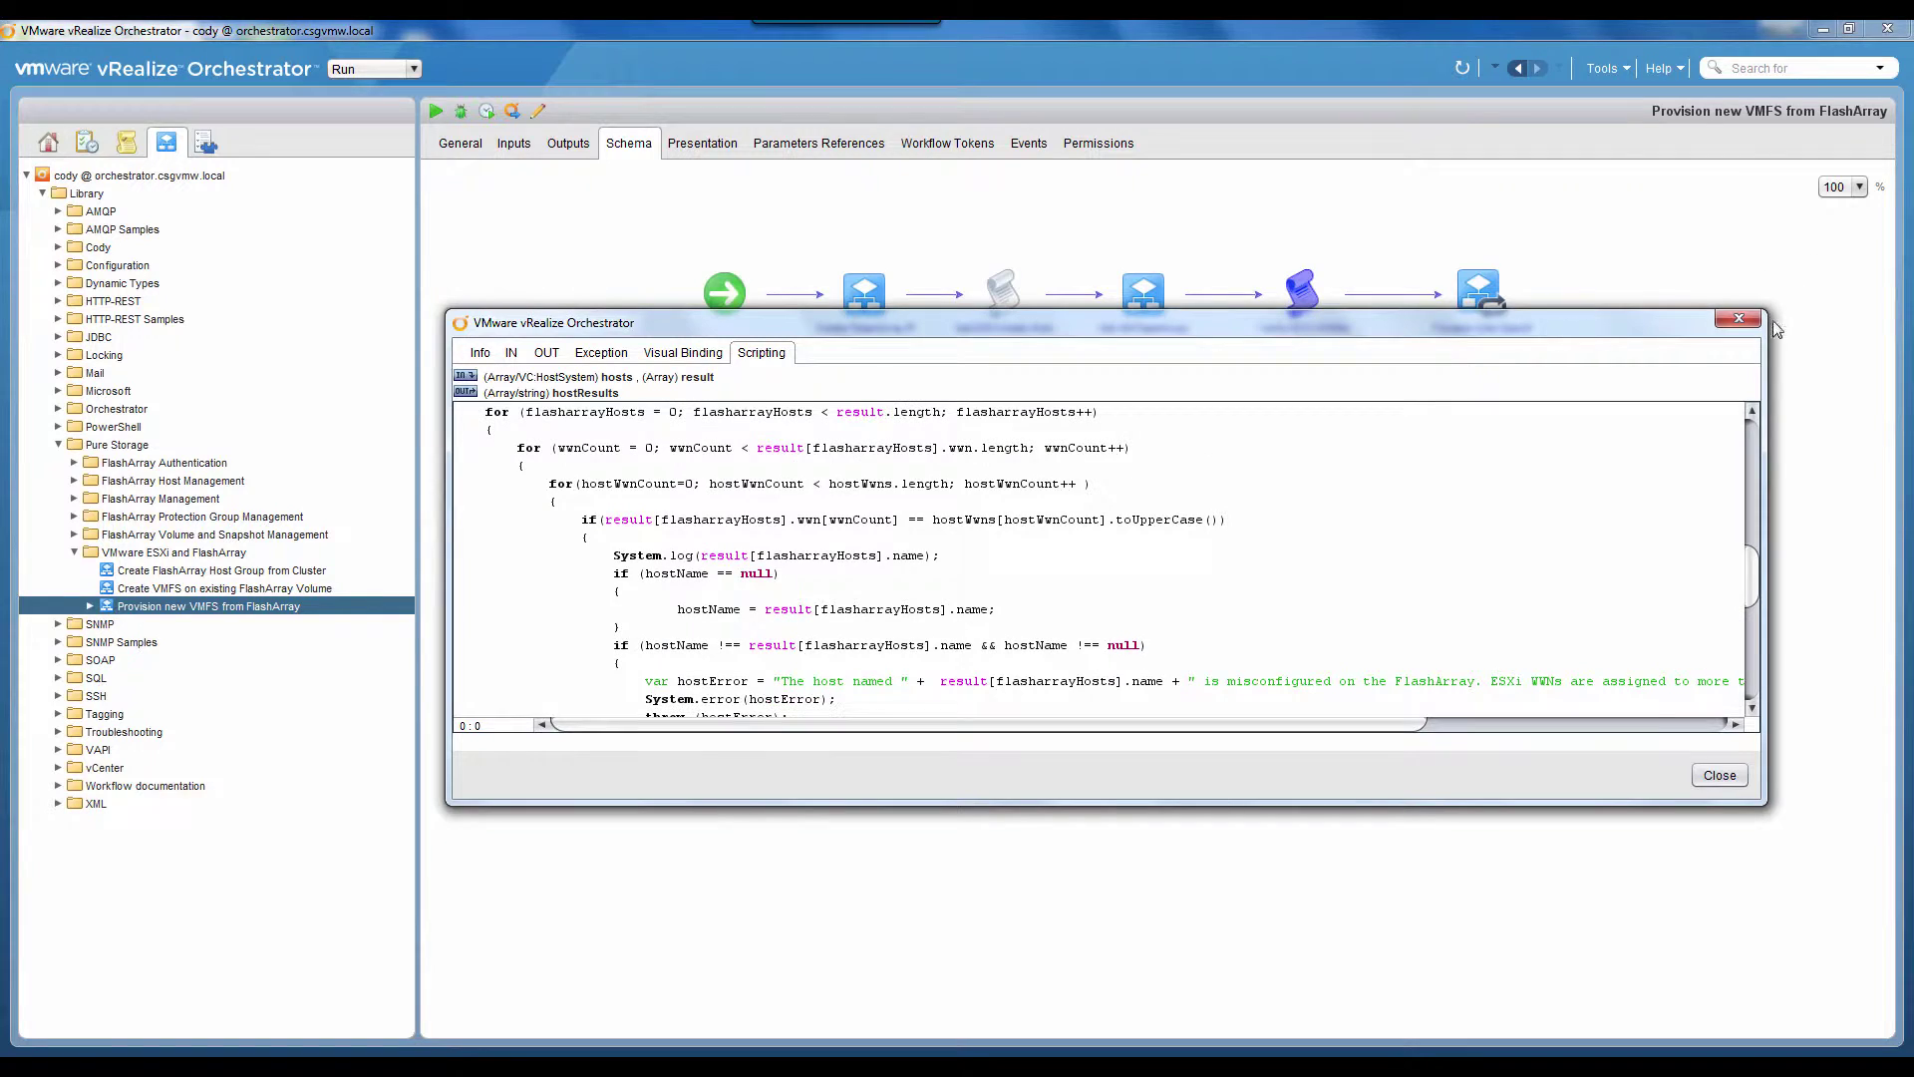
{"action": "left_click", "coordinate": [1739, 319]}
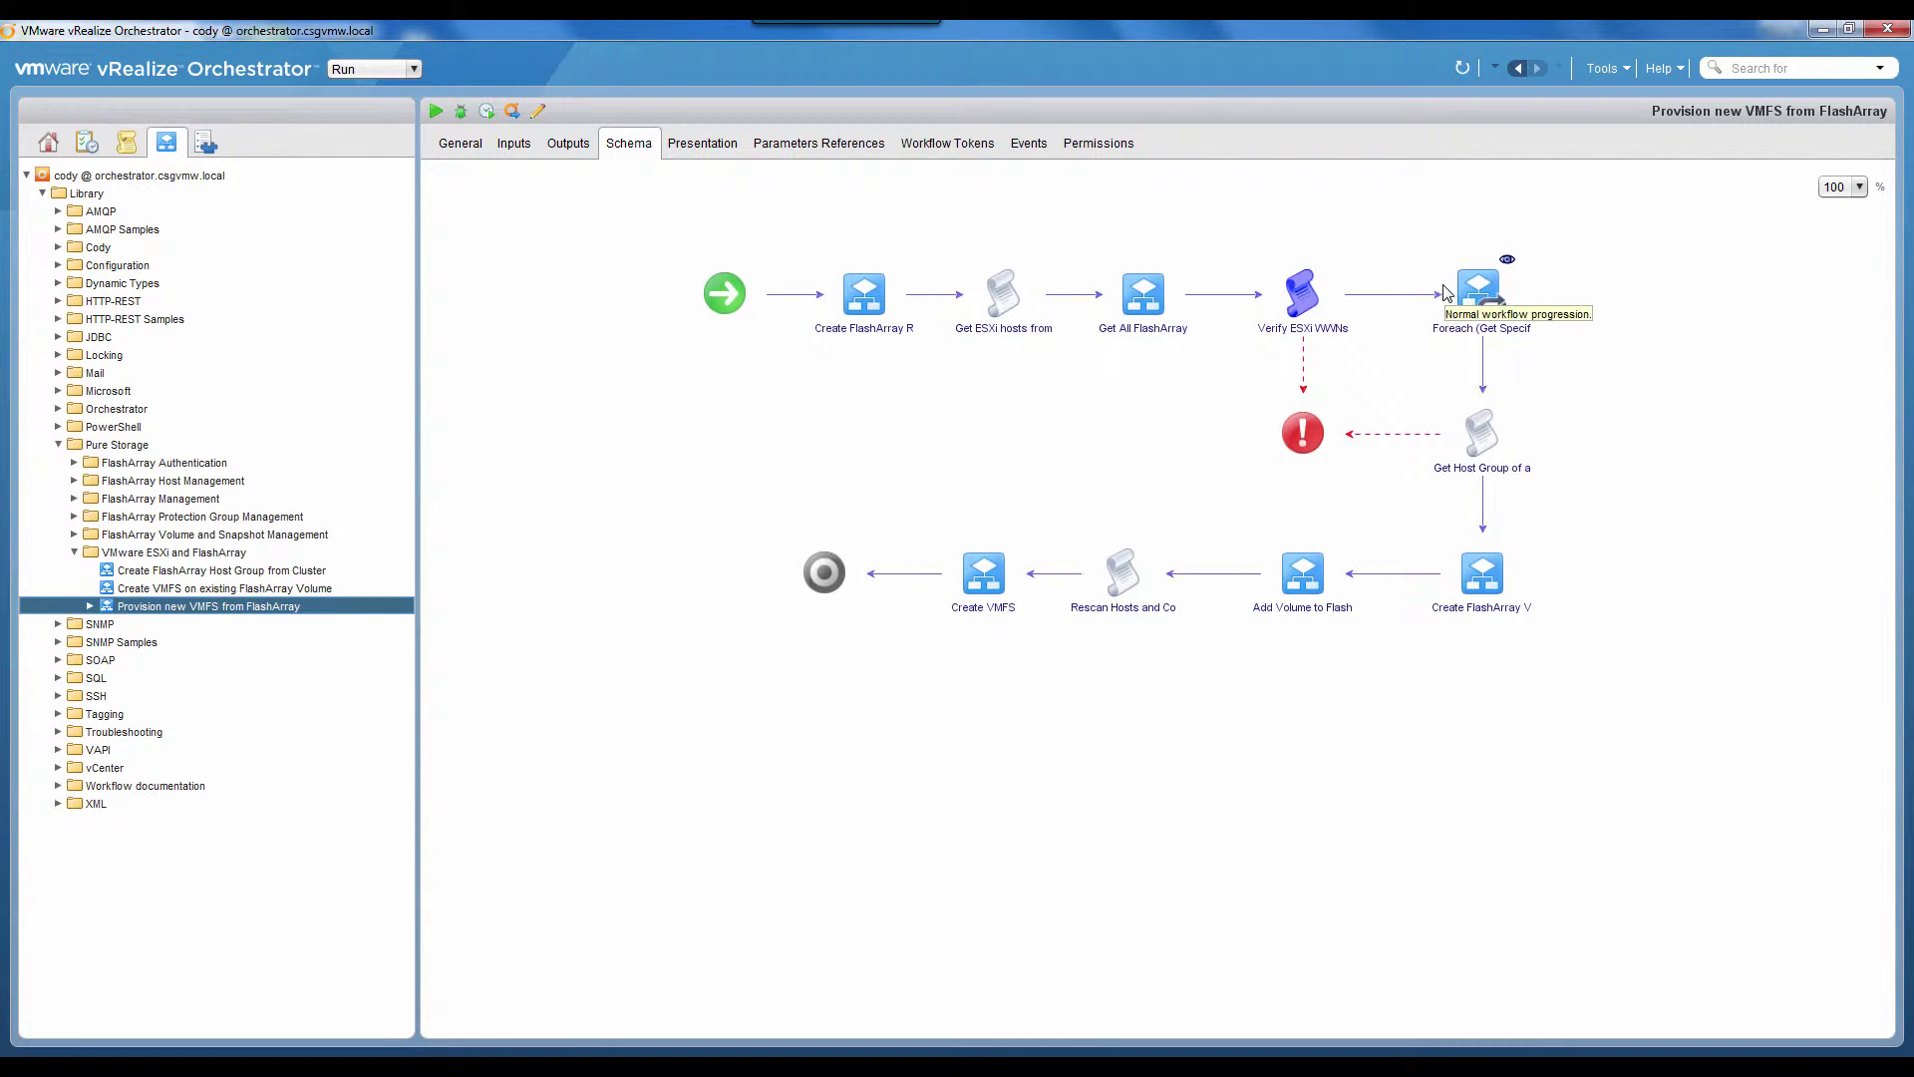
Step: Inspect the Foreach (Get Specific FlashArray Host) step's properties and parameter binding diagram
{"action": "mouse_move", "coordinate": [1142, 324]}
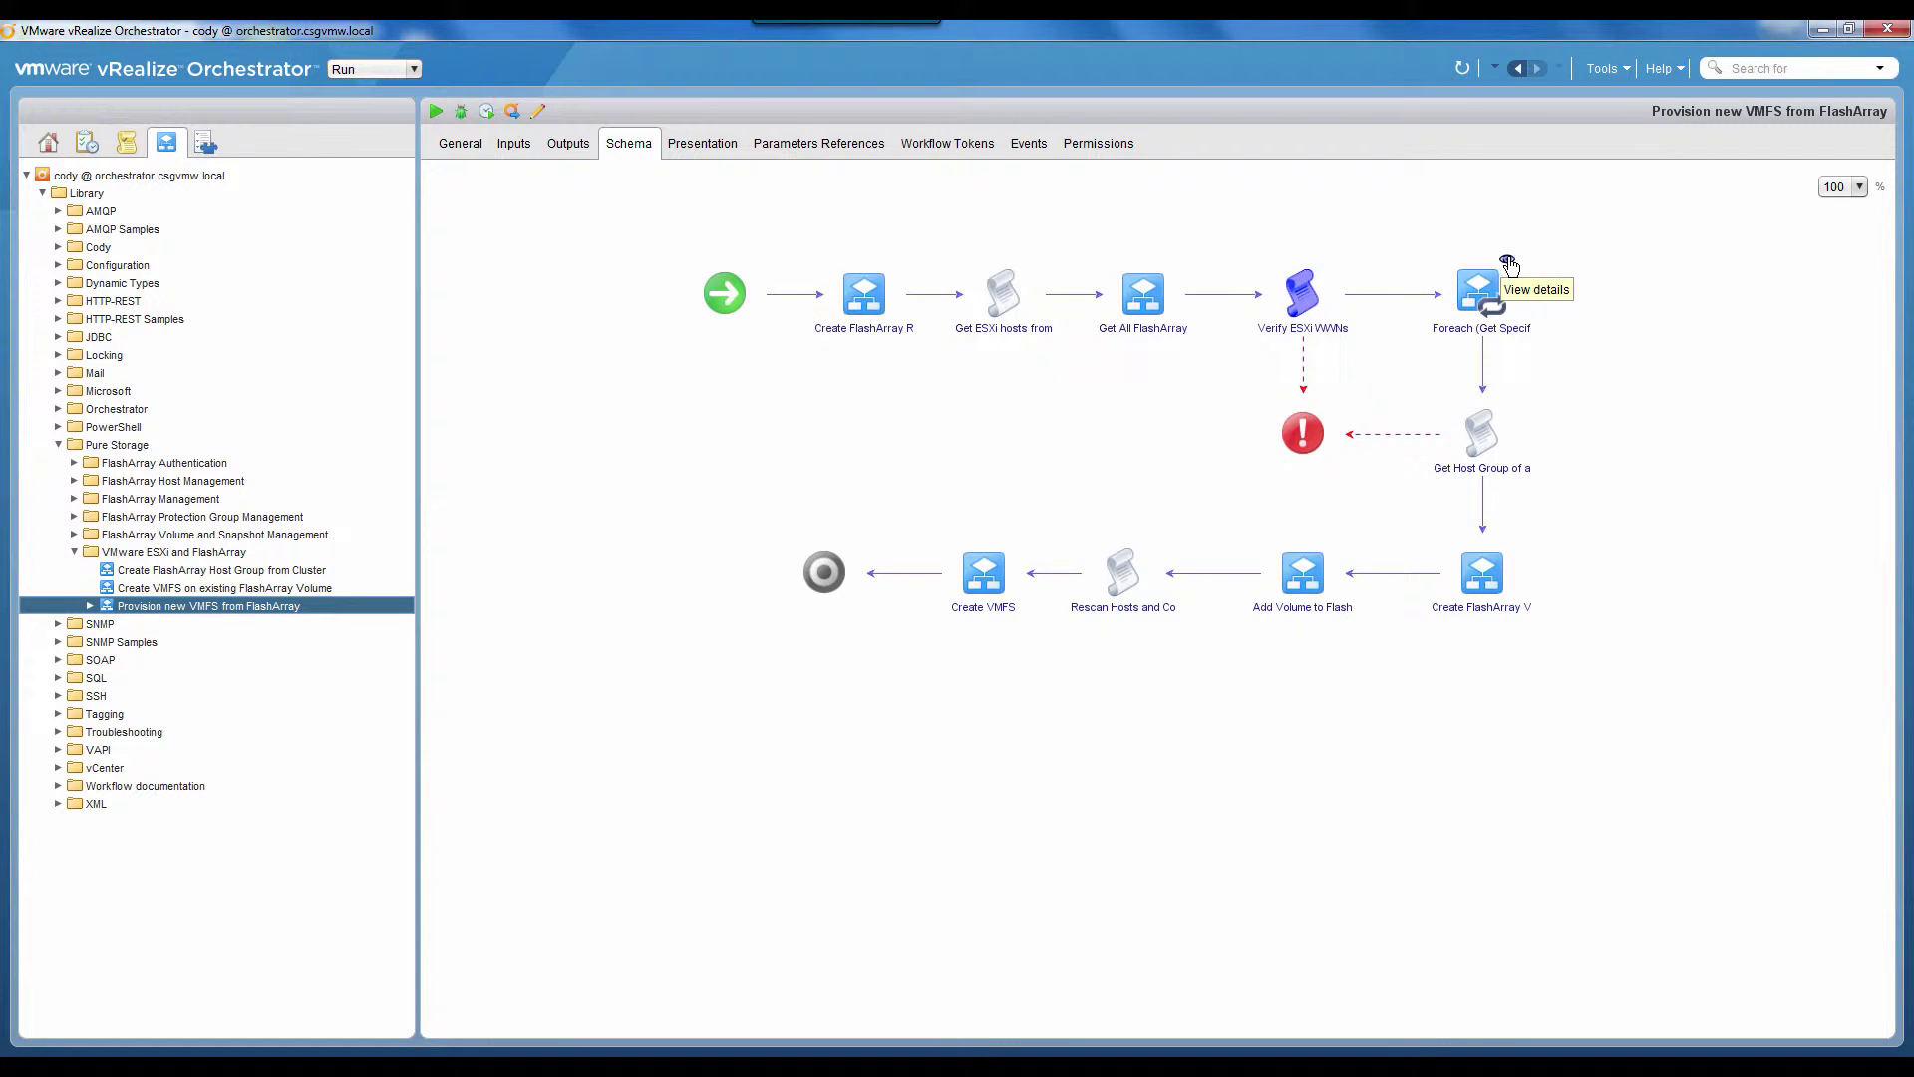
{"action": "double_click", "coordinate": [1468, 290]}
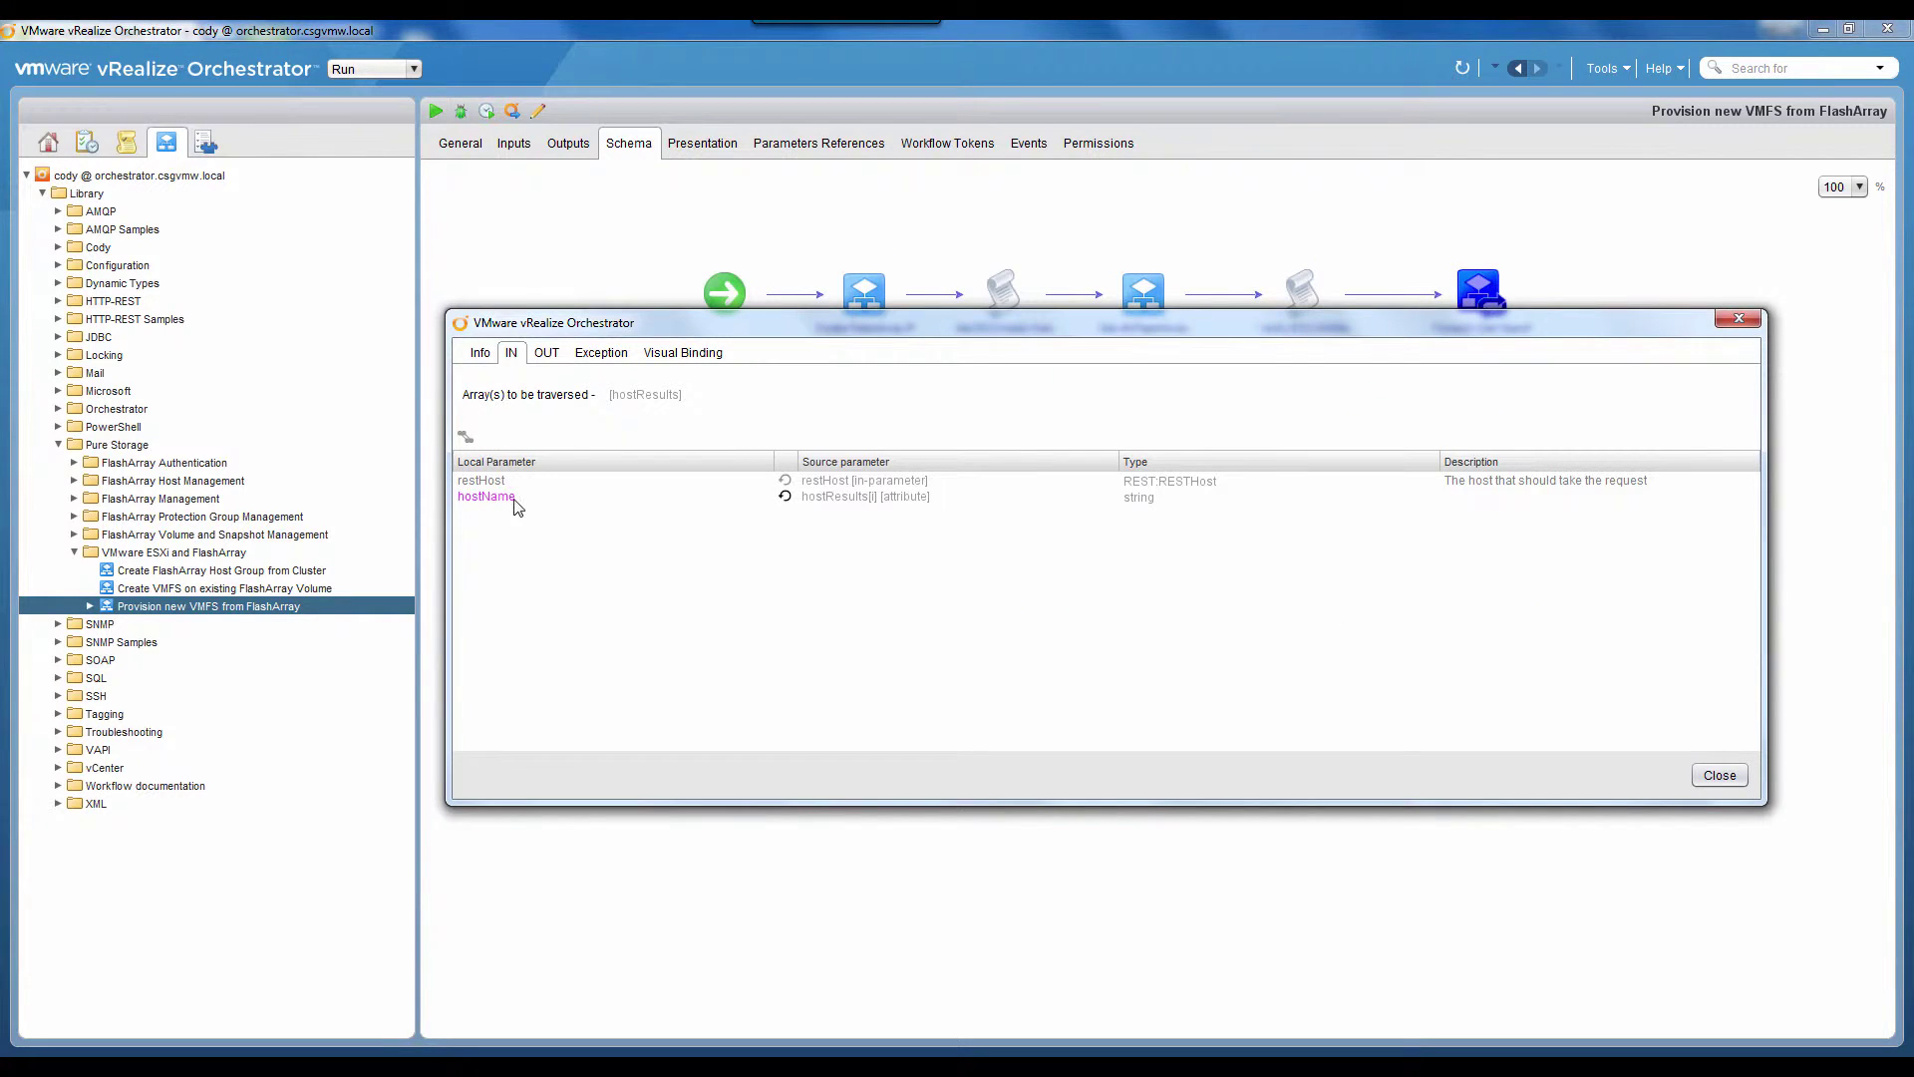
{"action": "mouse_move", "coordinate": [499, 509]}
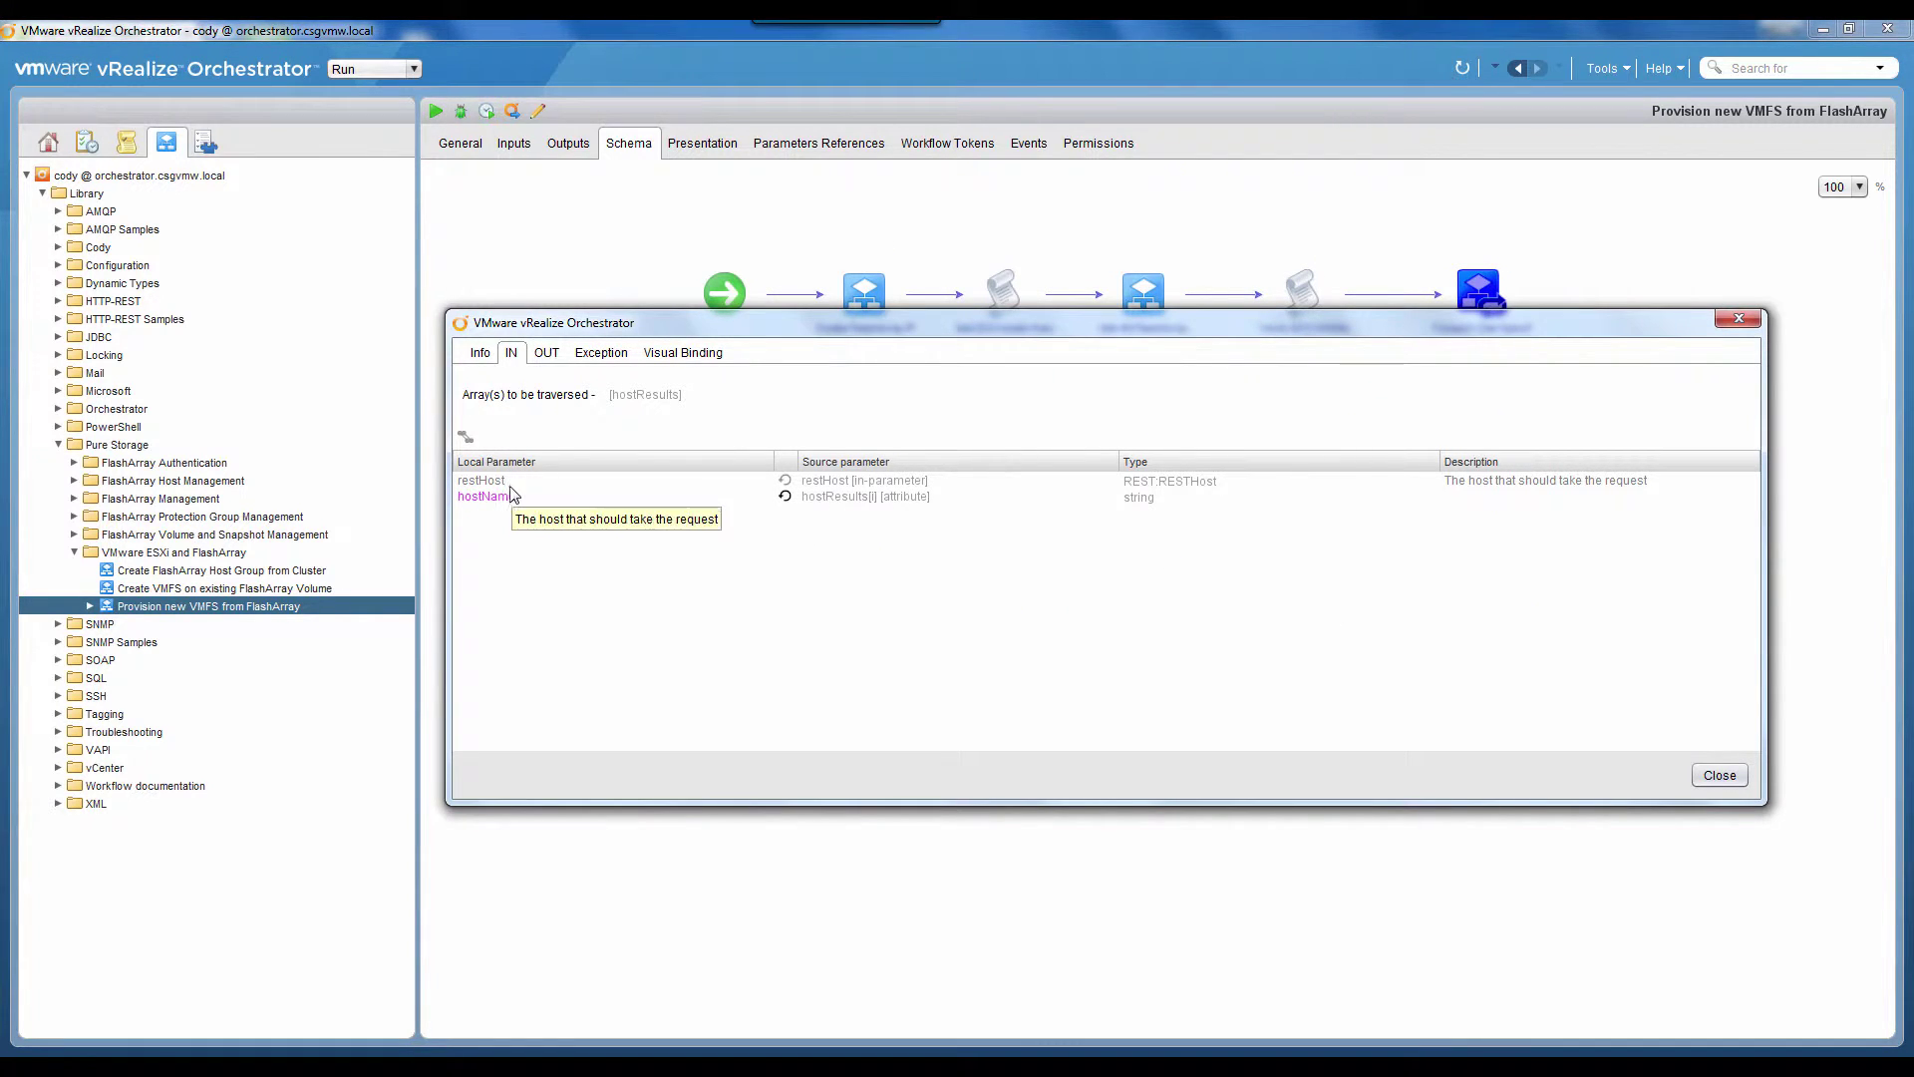
{"action": "left_click", "coordinate": [677, 357]}
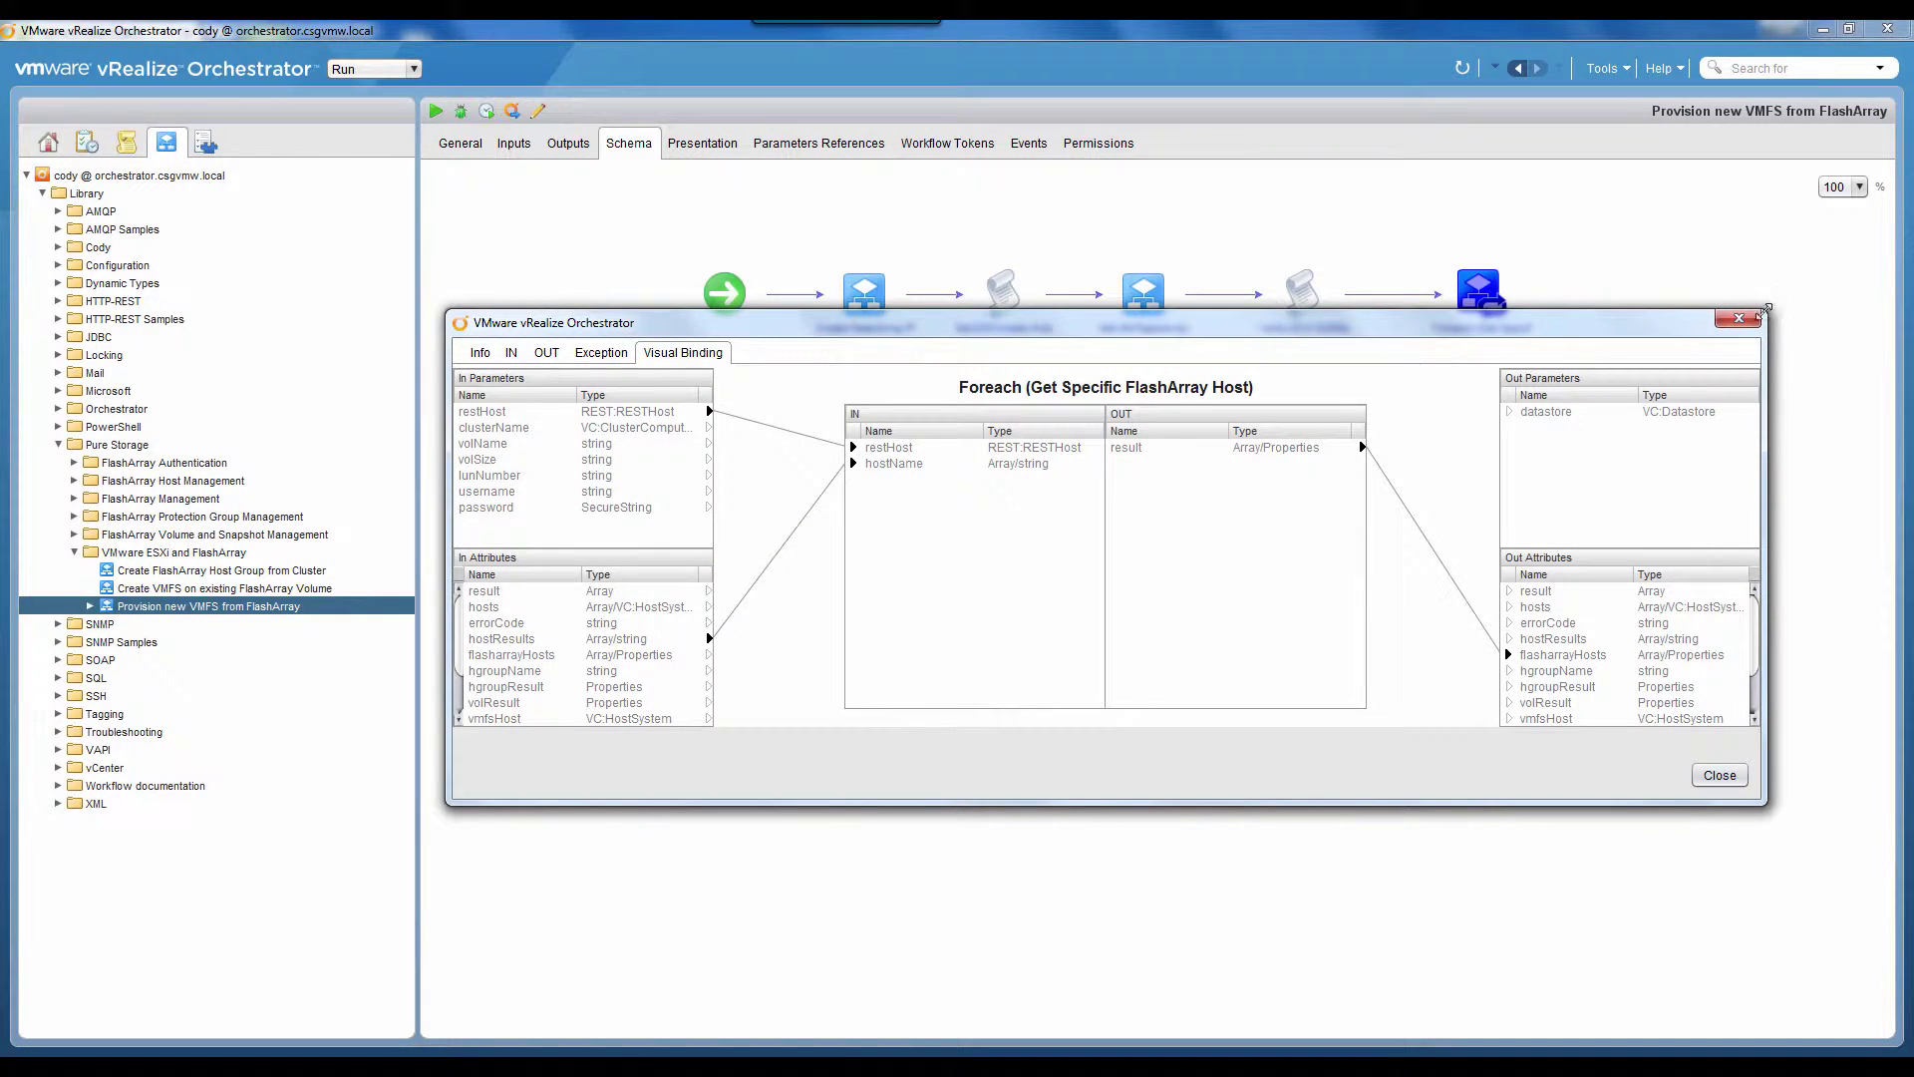
{"action": "left_click", "coordinate": [1755, 317]}
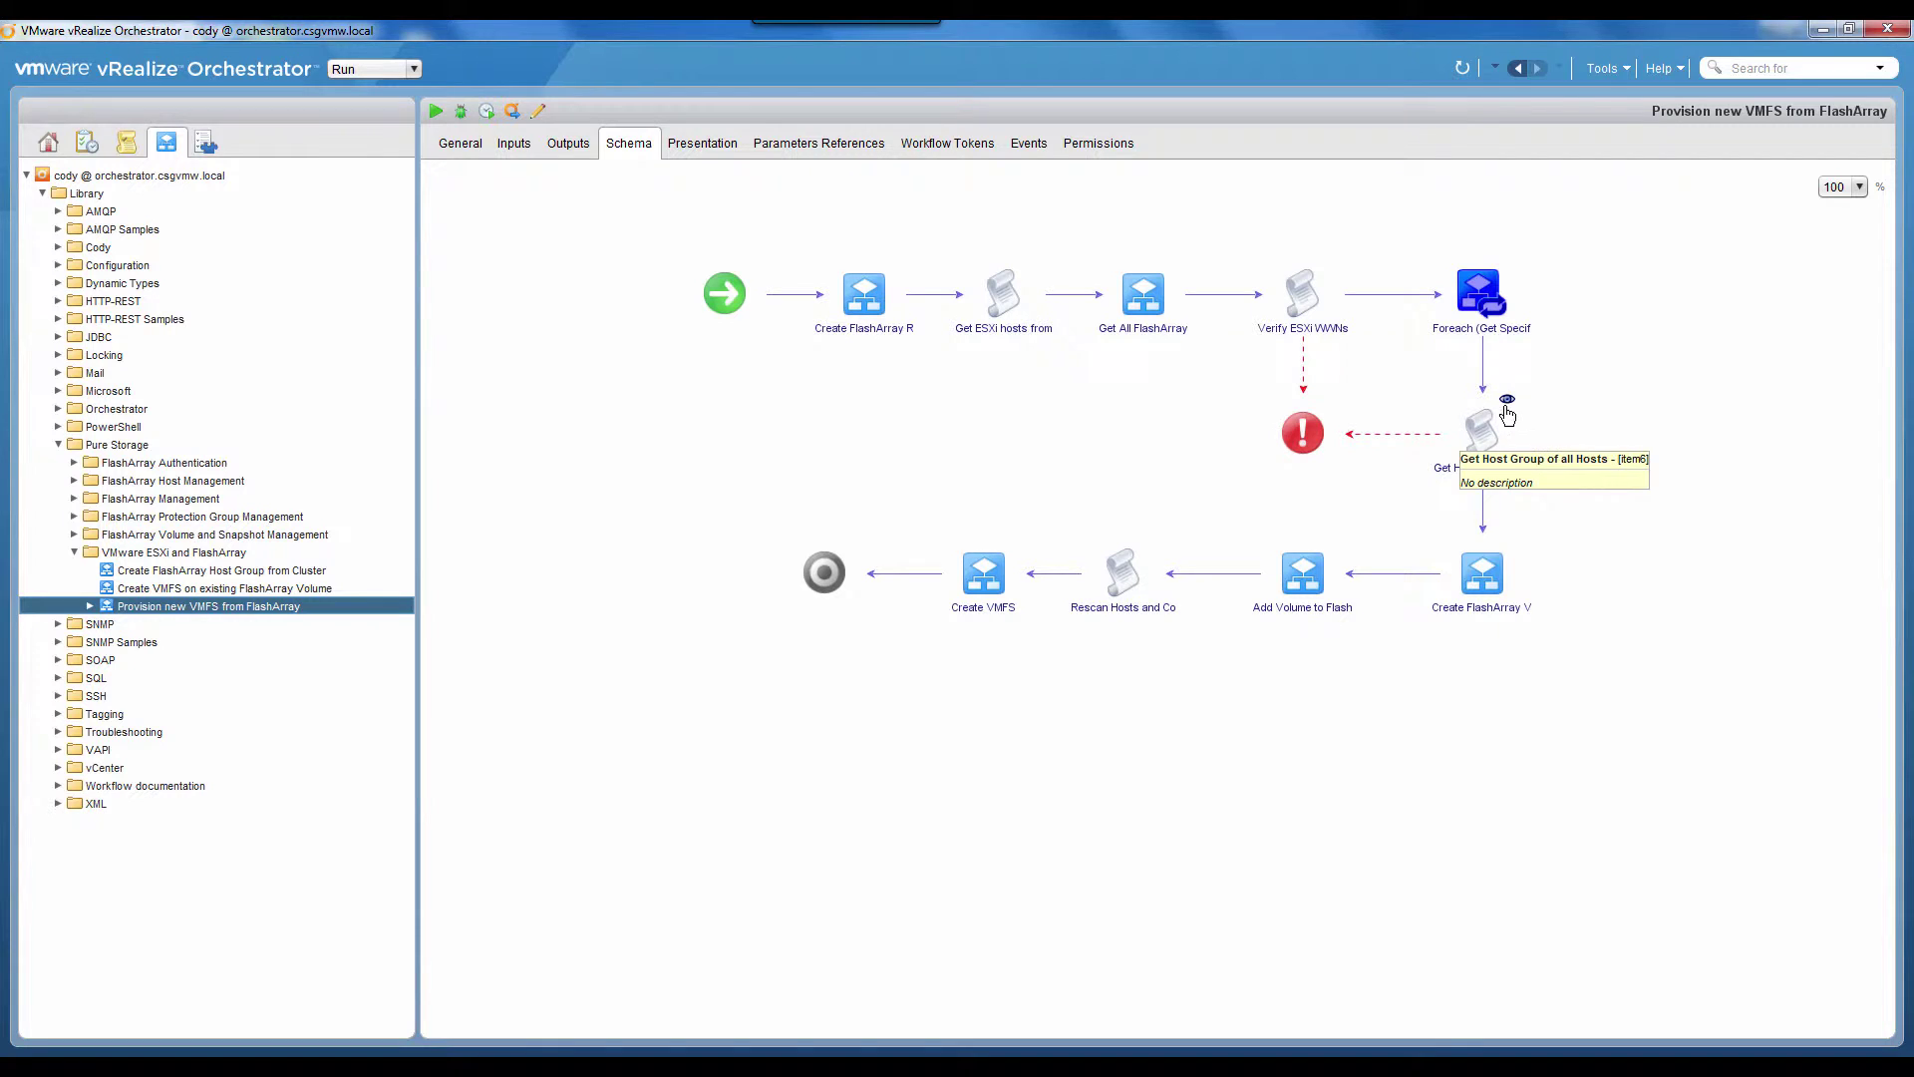
Step: Review the Get Host Group of all Hosts script's input bindings and code, then close it
{"action": "left_click", "coordinate": [1508, 399]}
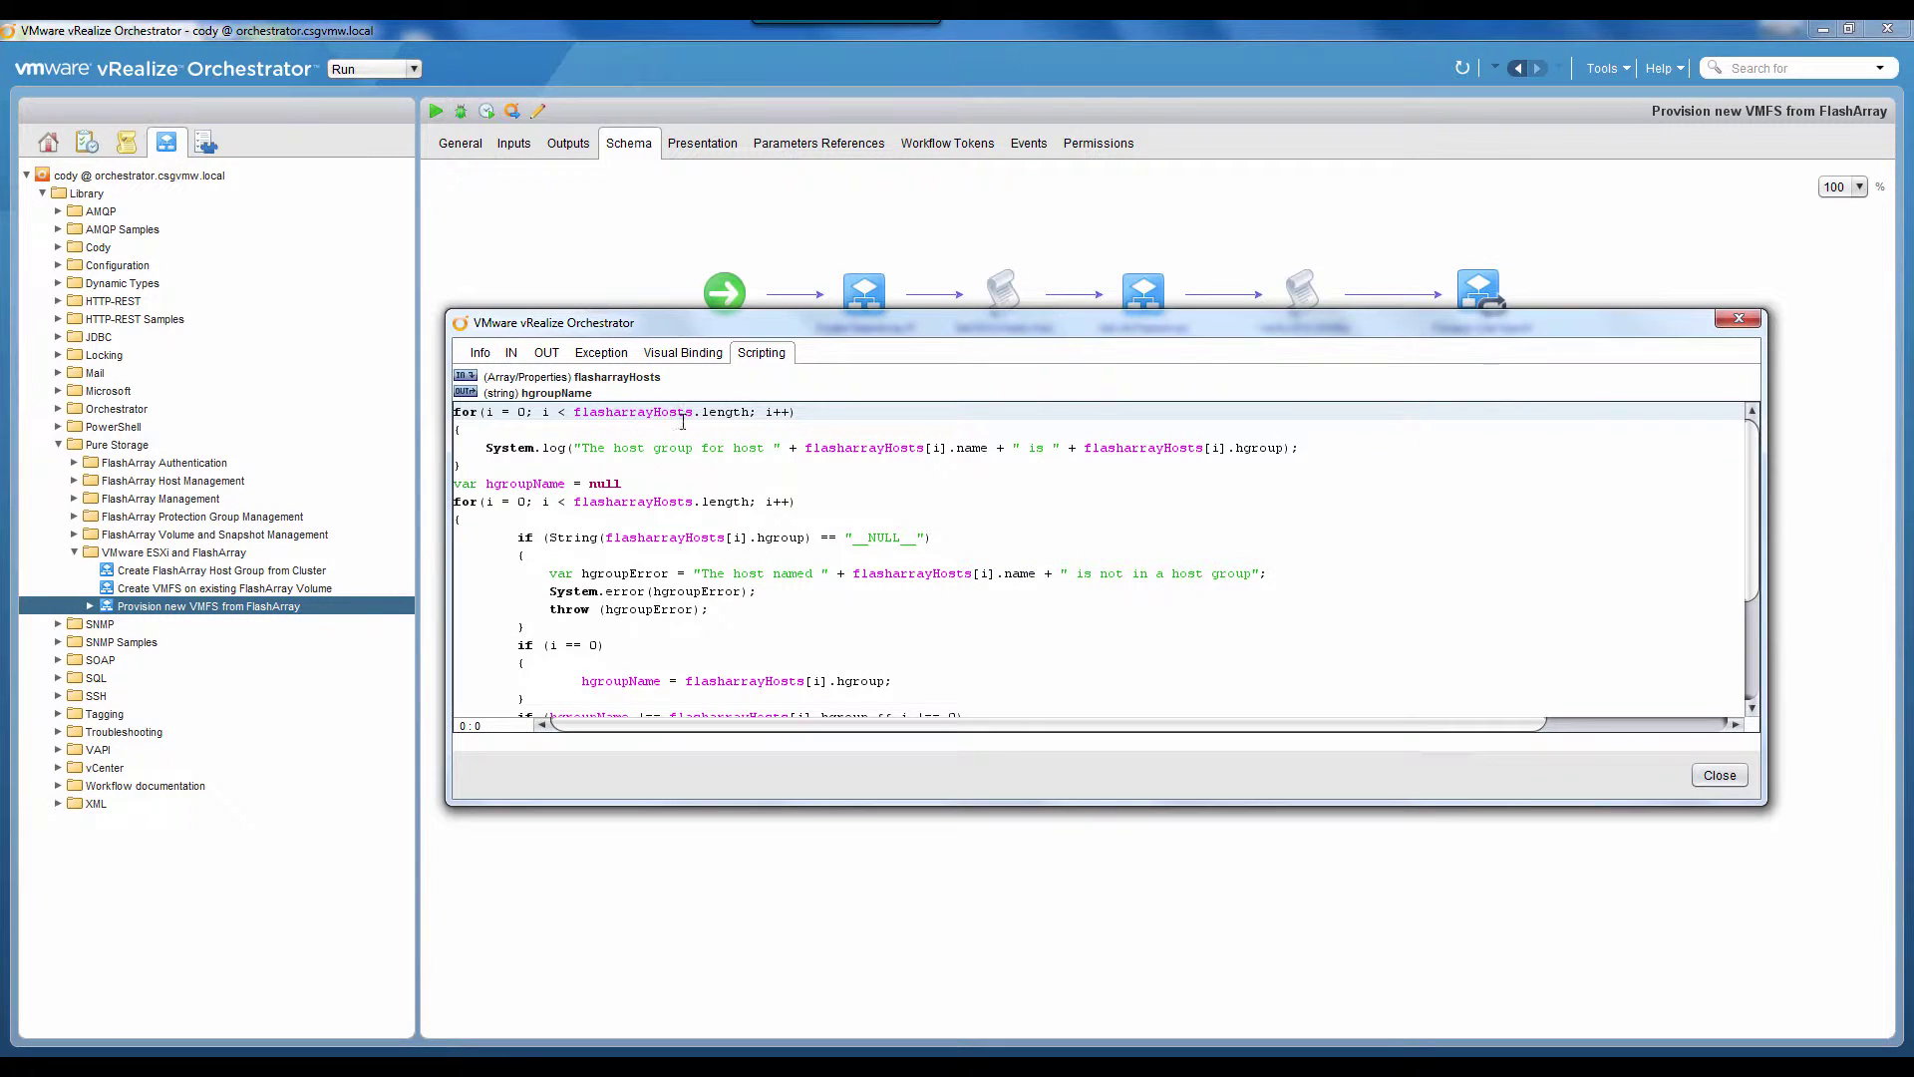
{"action": "left_click", "coordinate": [511, 353]}
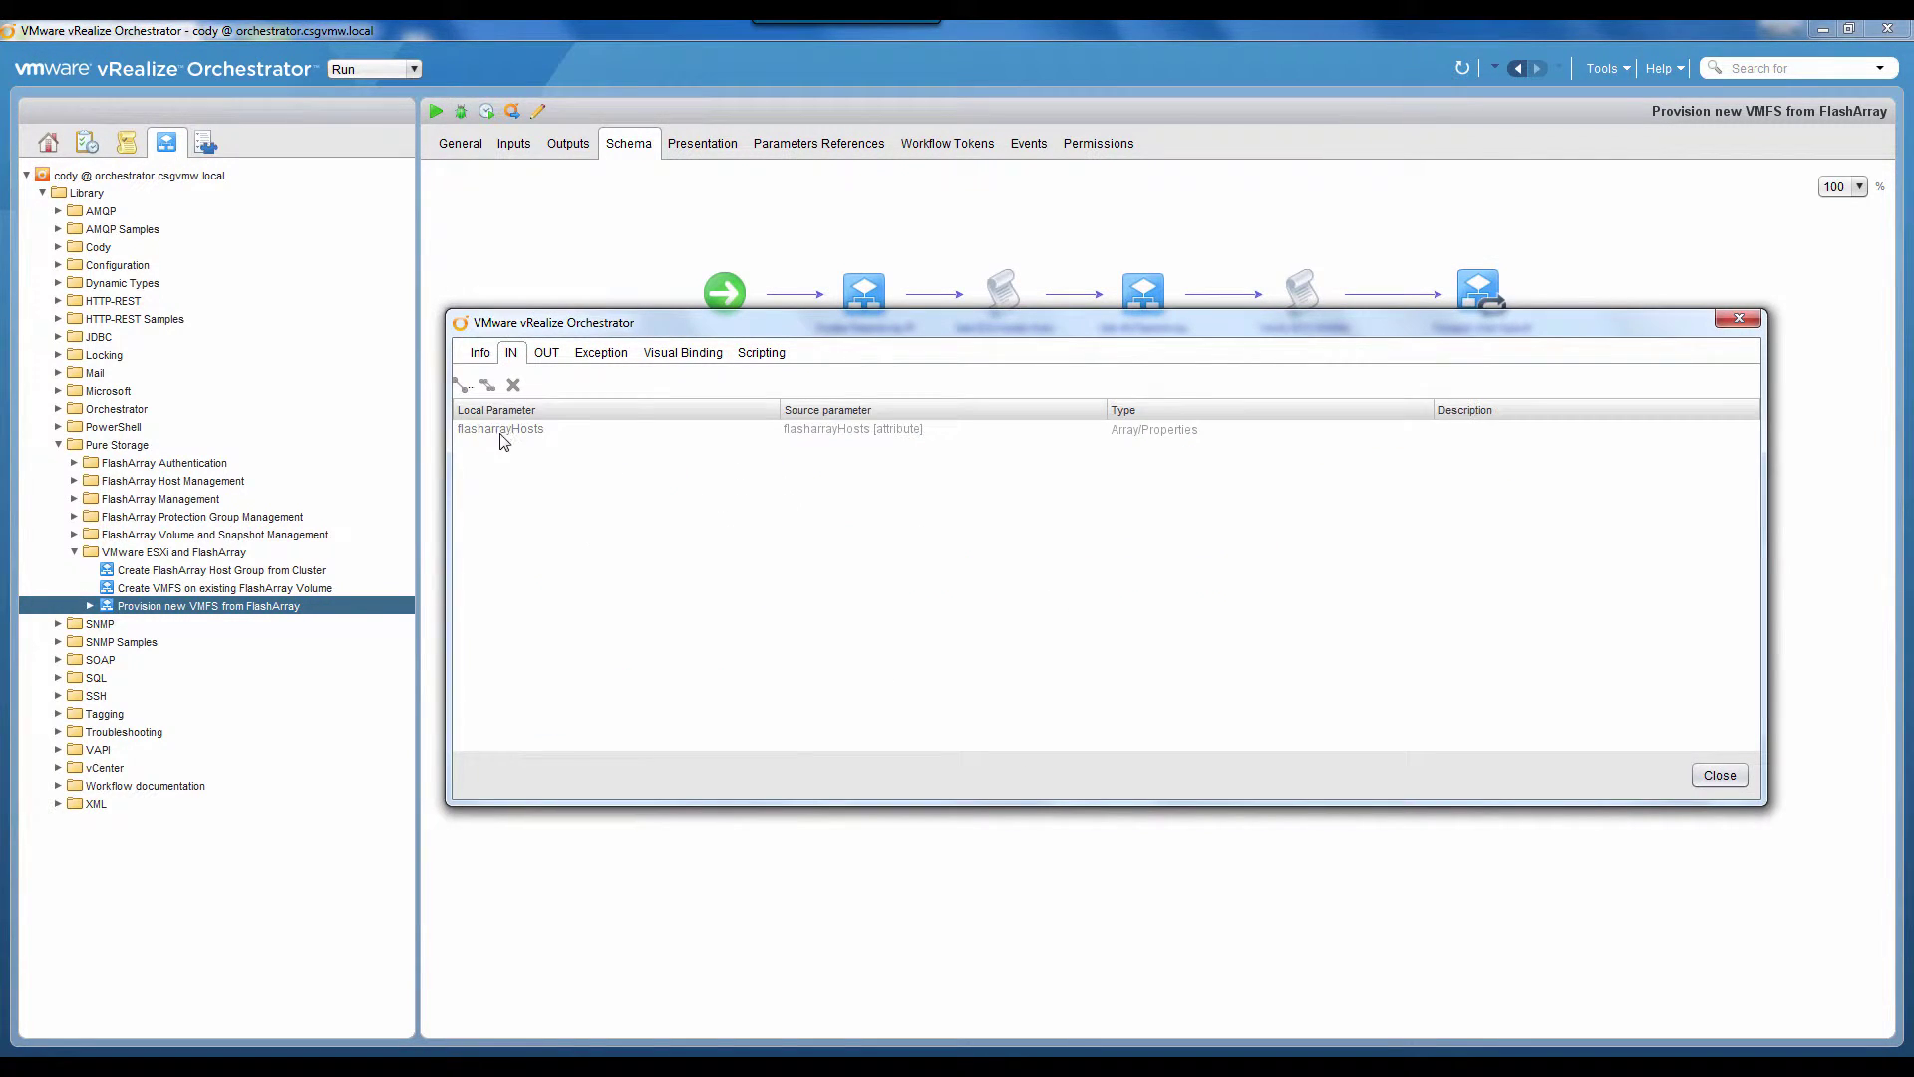
{"action": "left_click", "coordinate": [761, 353]}
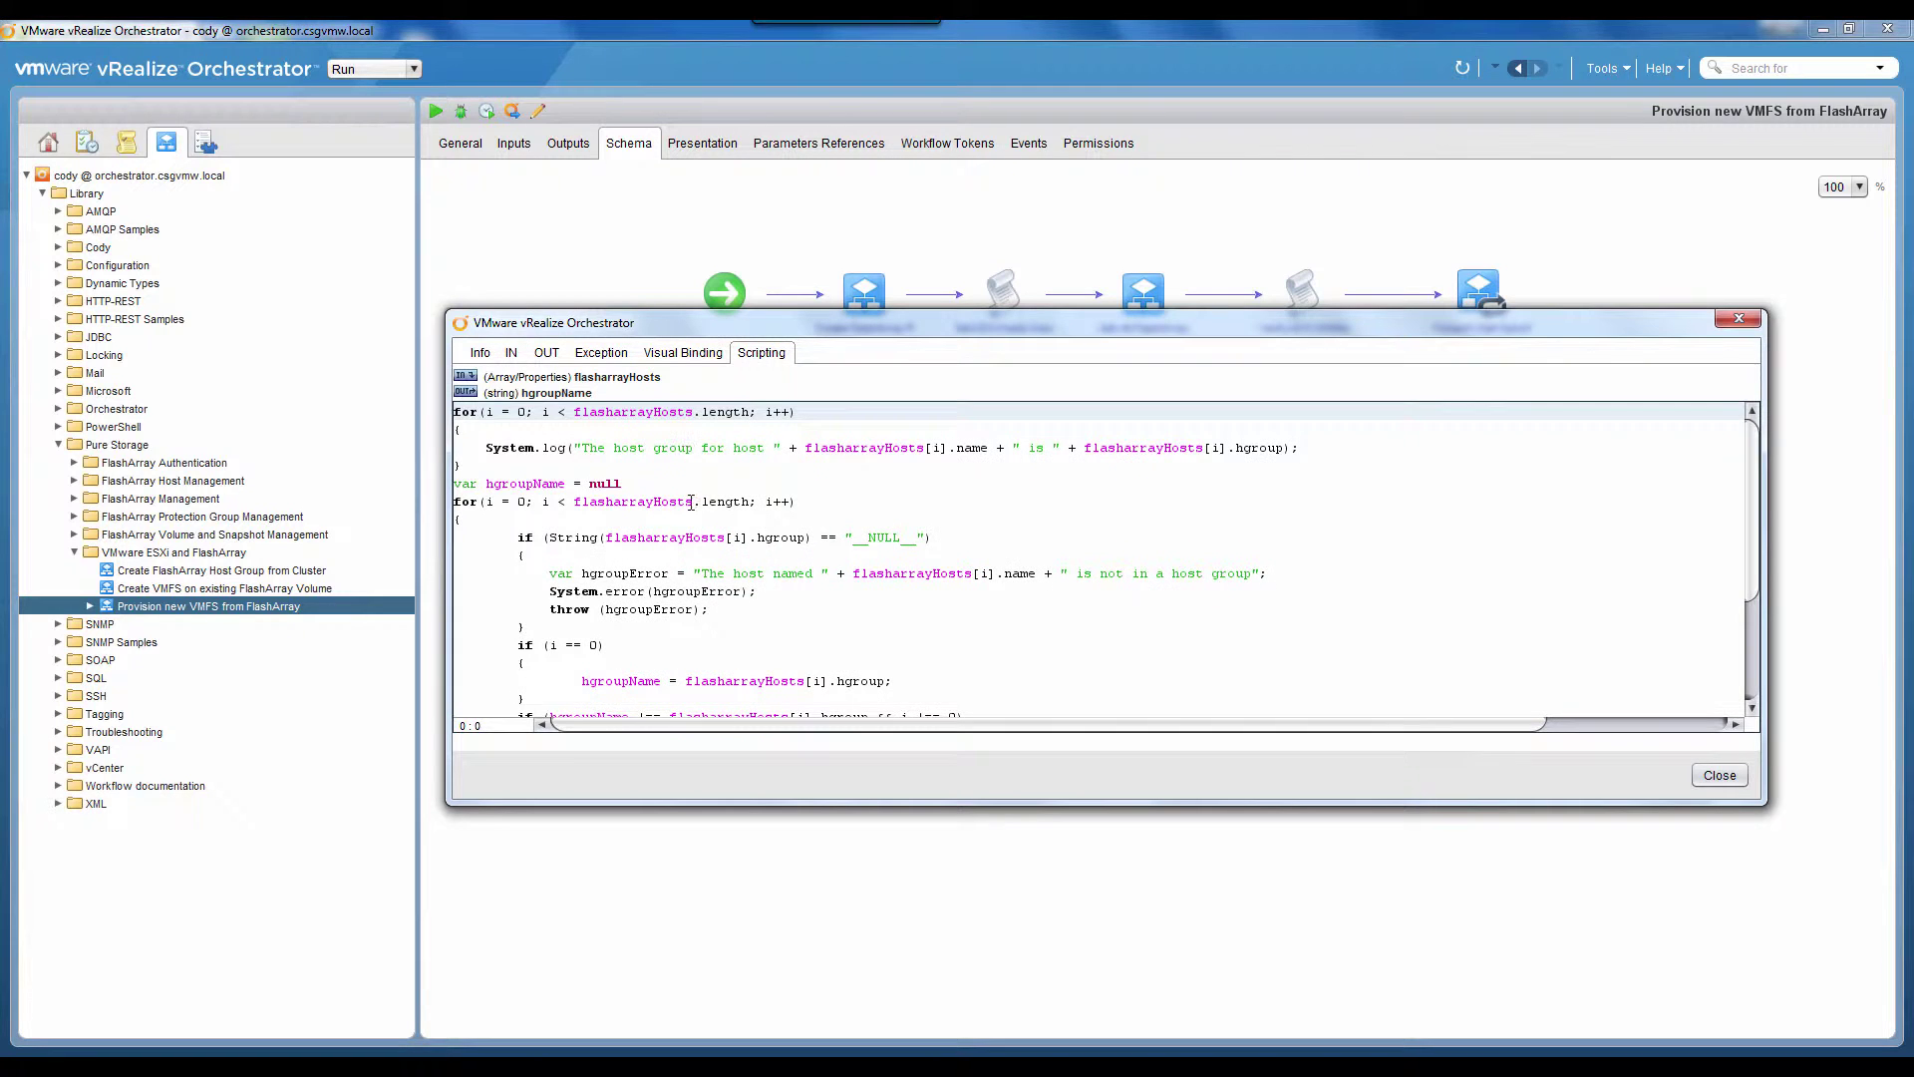
{"action": "scroll", "coordinate": [662, 512], "scroll_direction": "down", "scroll_amount": 5}
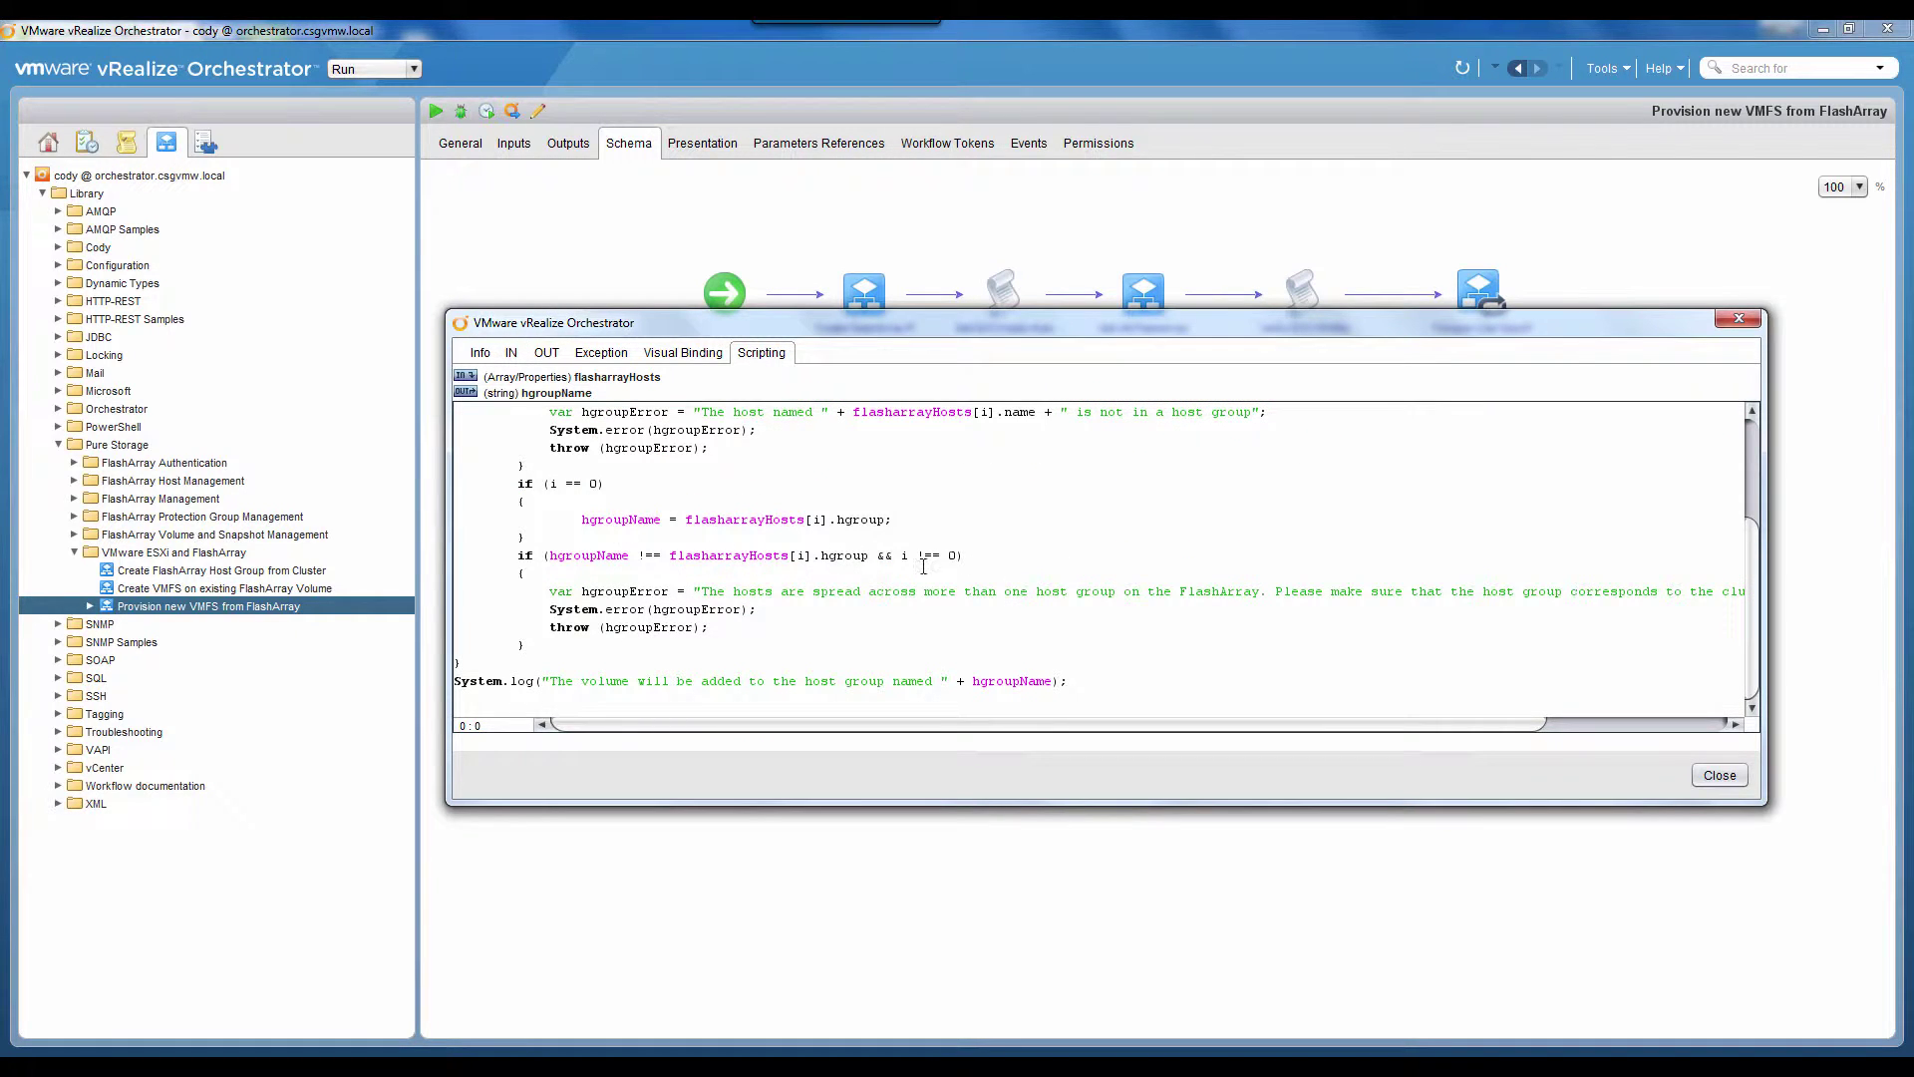
{"action": "left_click", "coordinate": [1742, 319]}
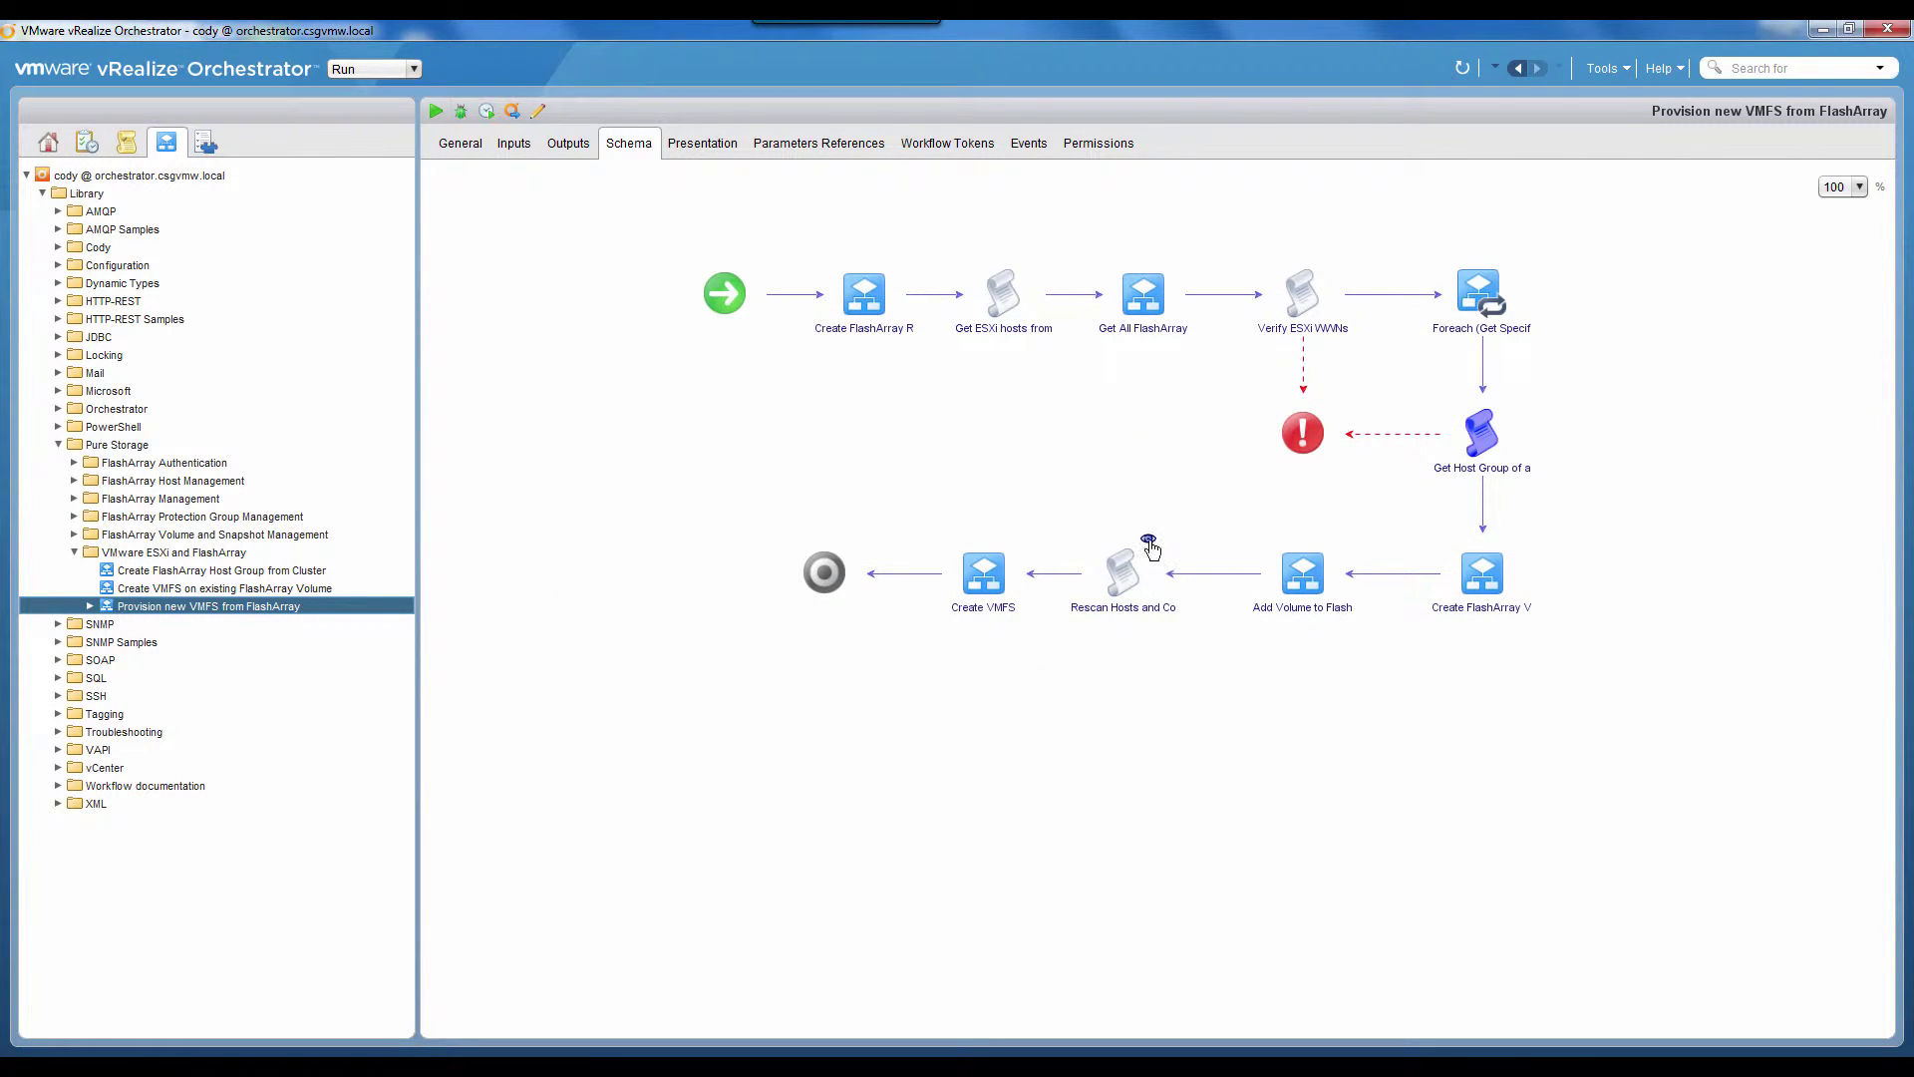
{"action": "left_click", "coordinate": [1148, 537]}
{"action": "left_click", "coordinate": [511, 352]}
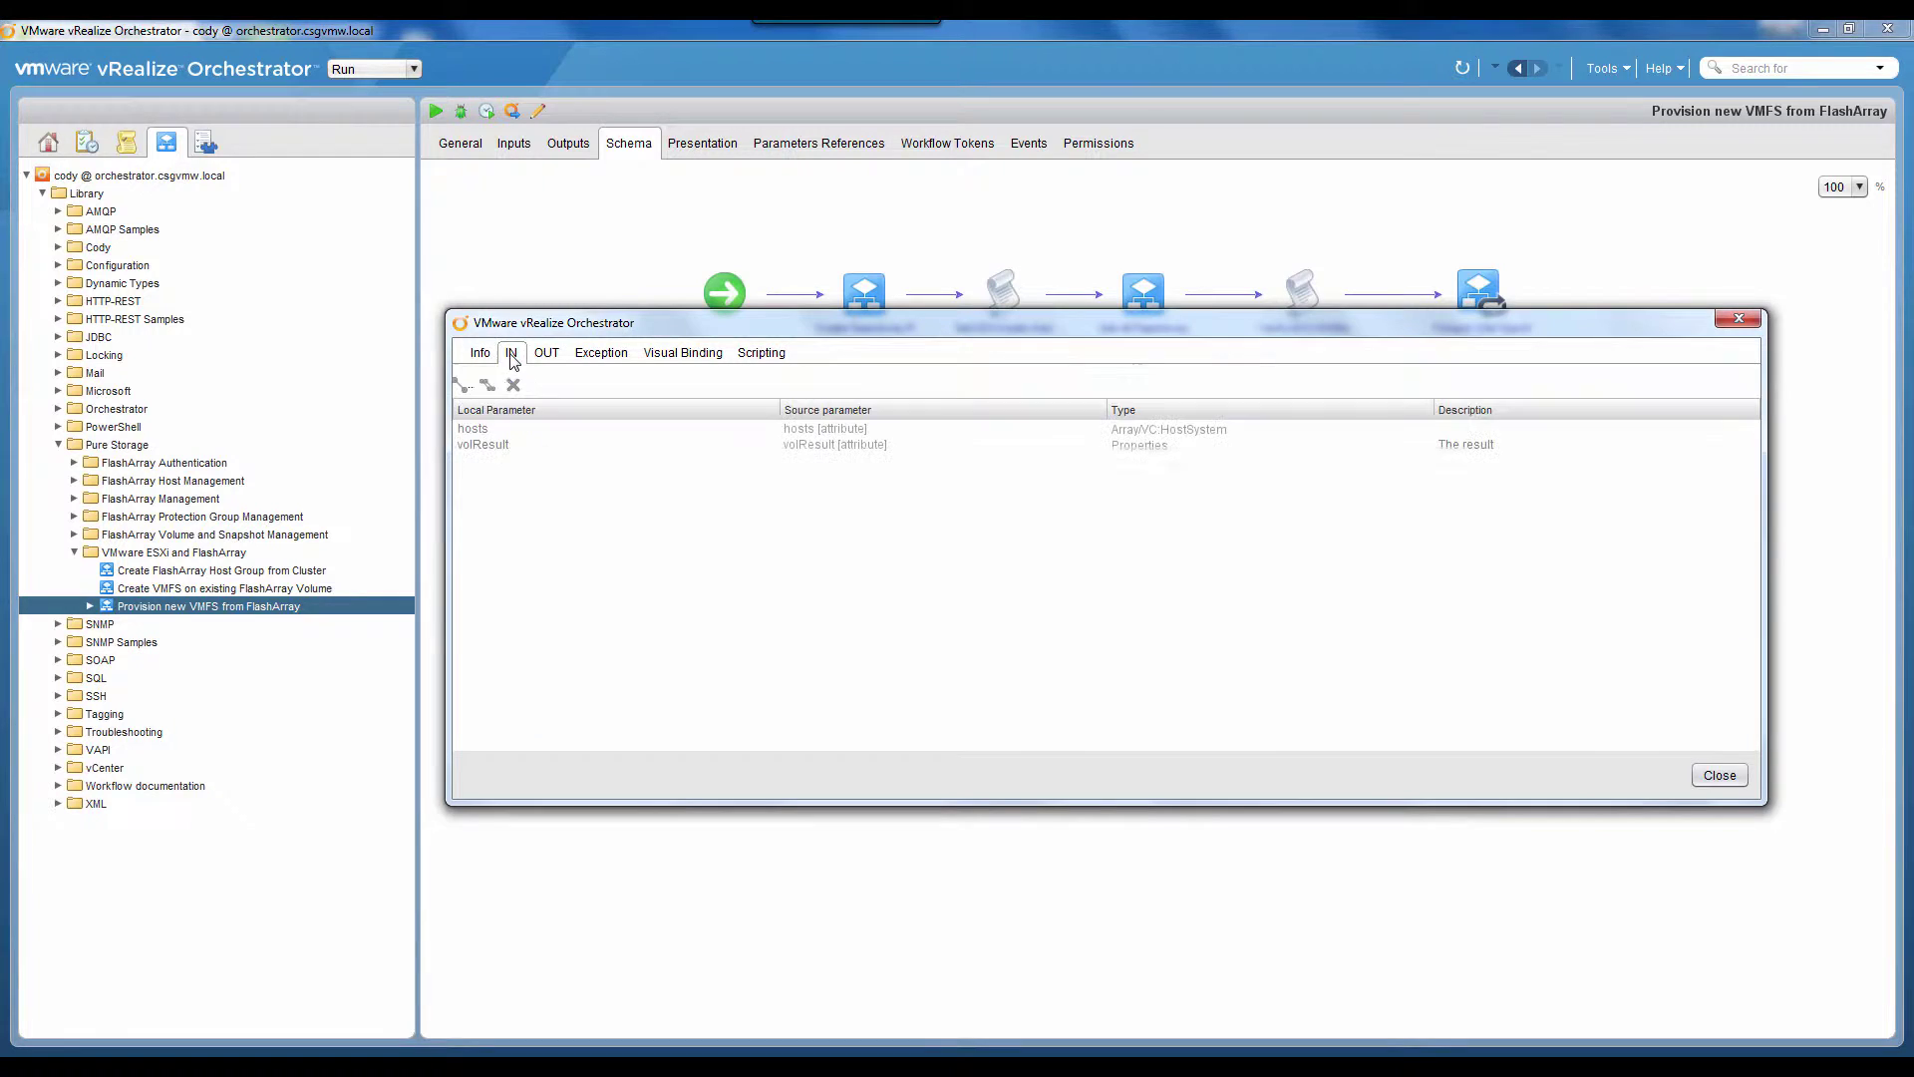
{"action": "left_click", "coordinate": [487, 353]}
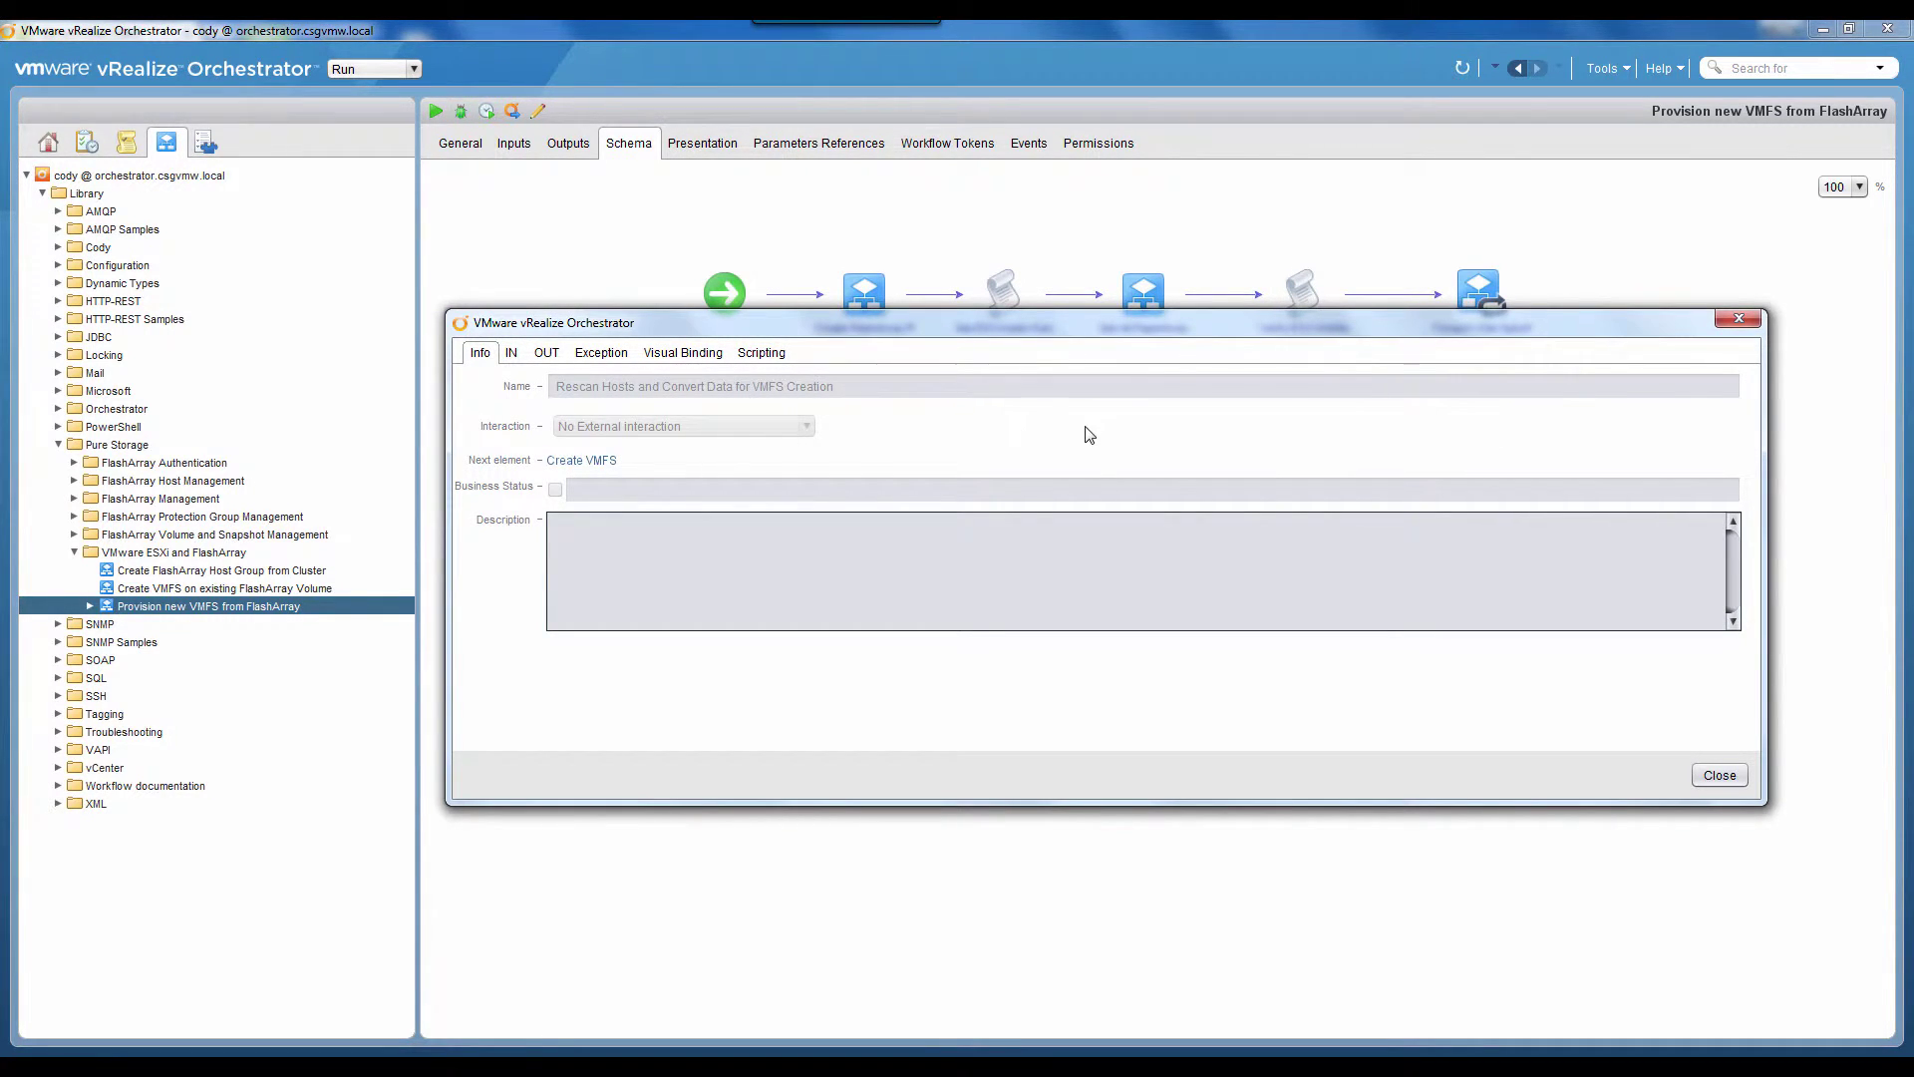
{"action": "left_click", "coordinate": [1739, 318]}
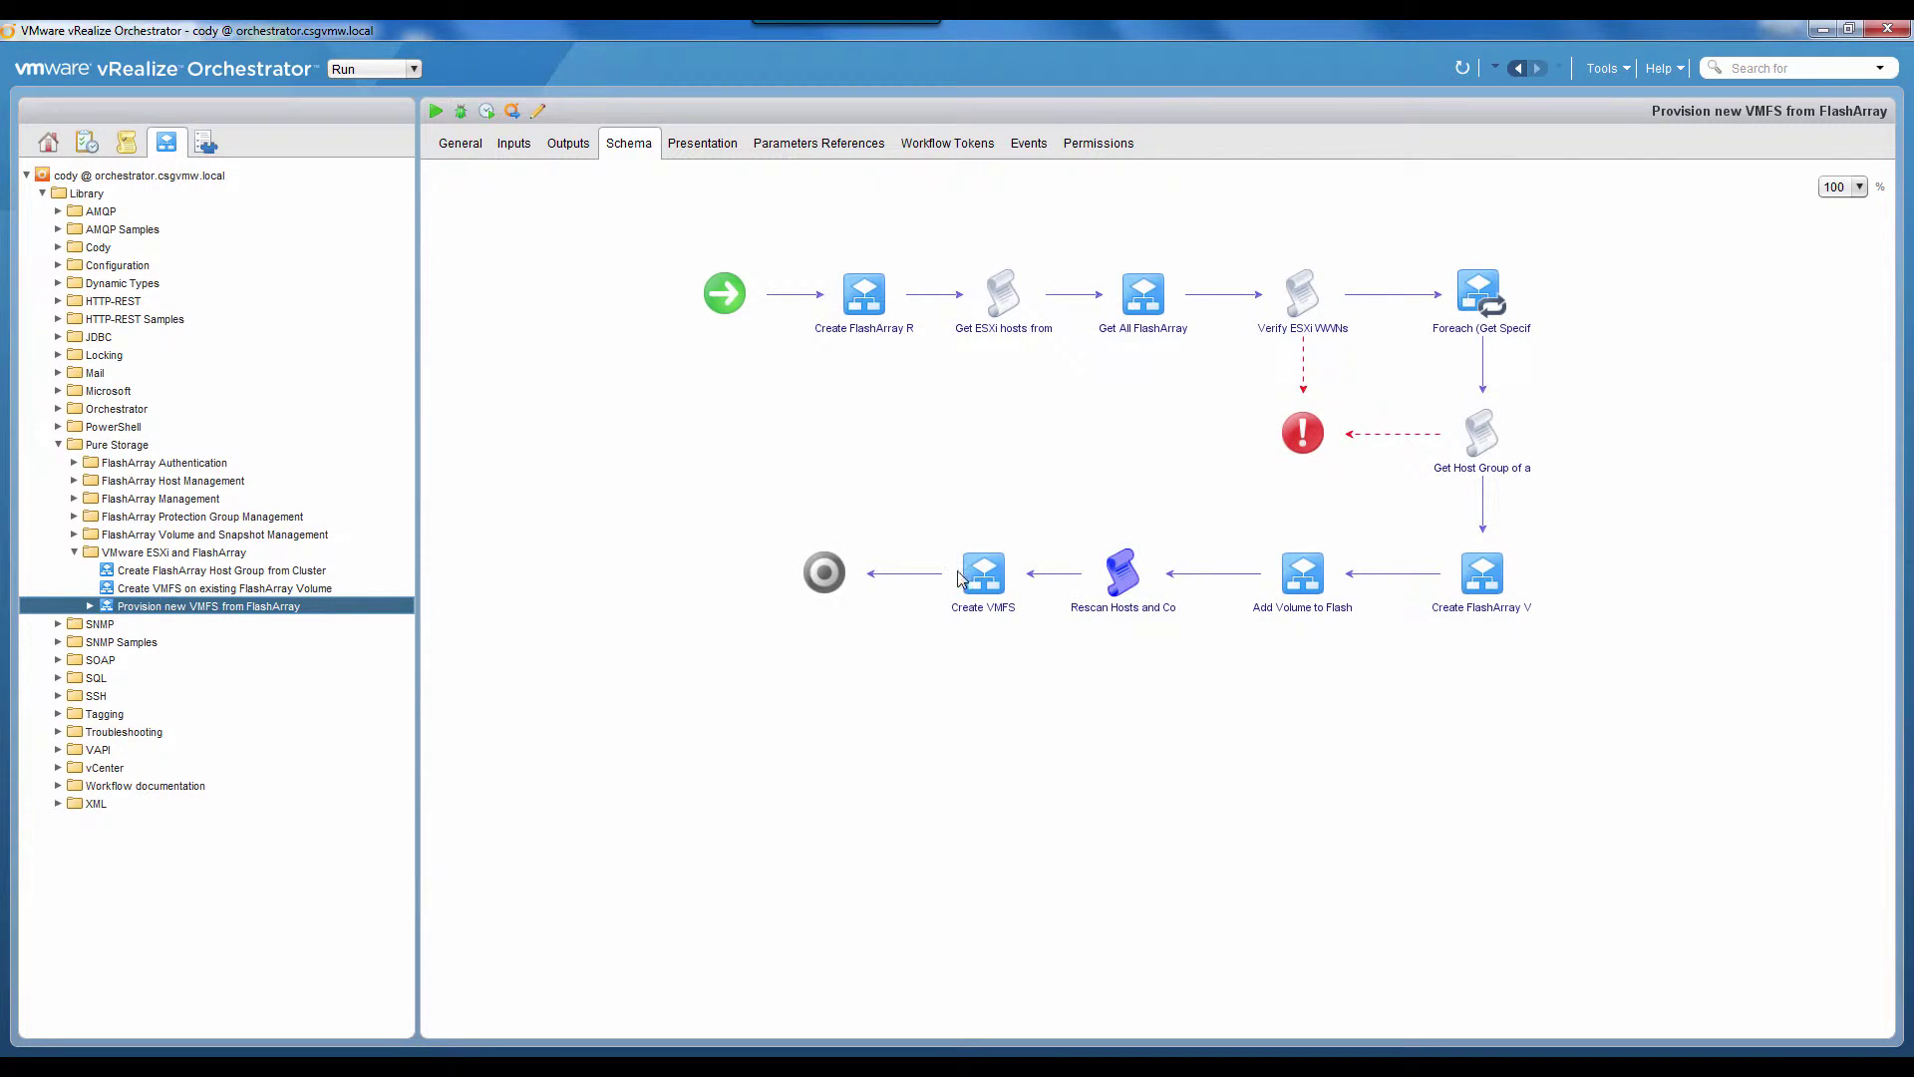
{"action": "left_click", "coordinate": [1008, 546]}
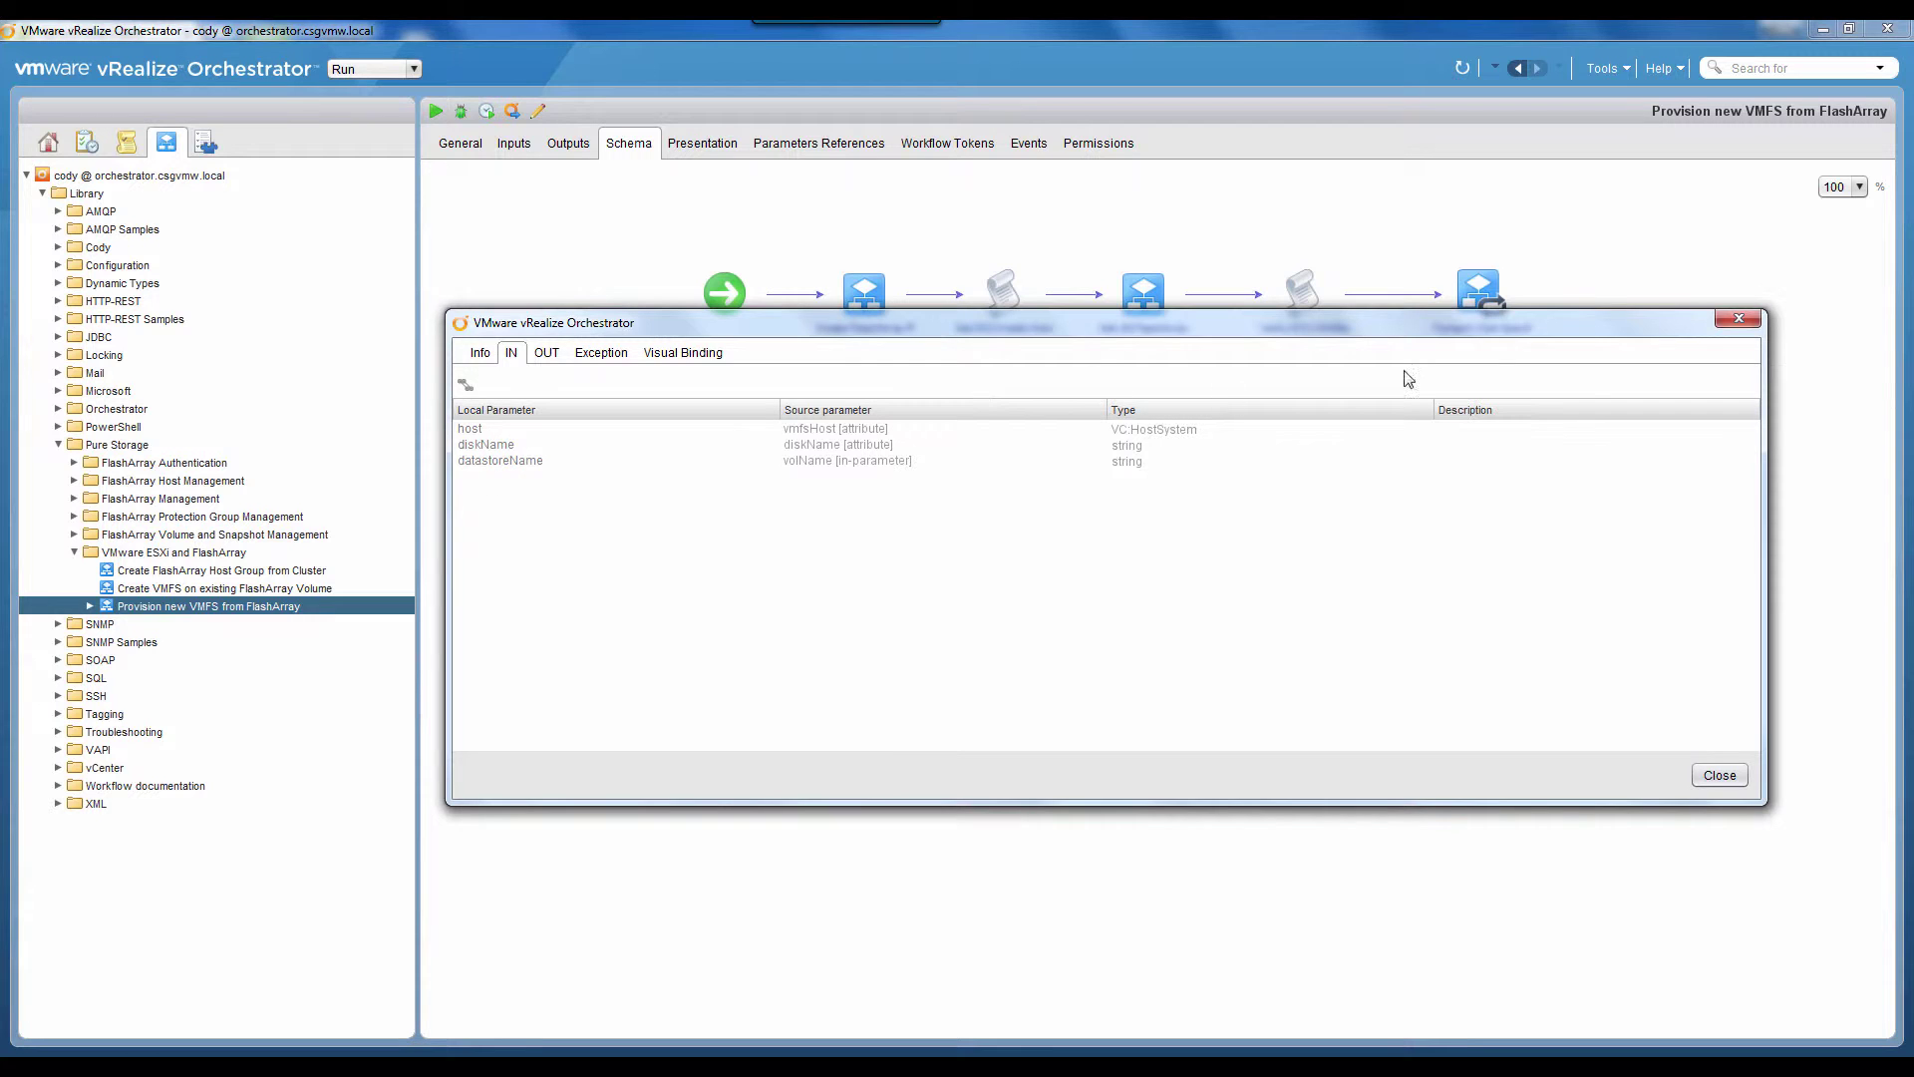
{"action": "left_click", "coordinate": [1723, 317]}
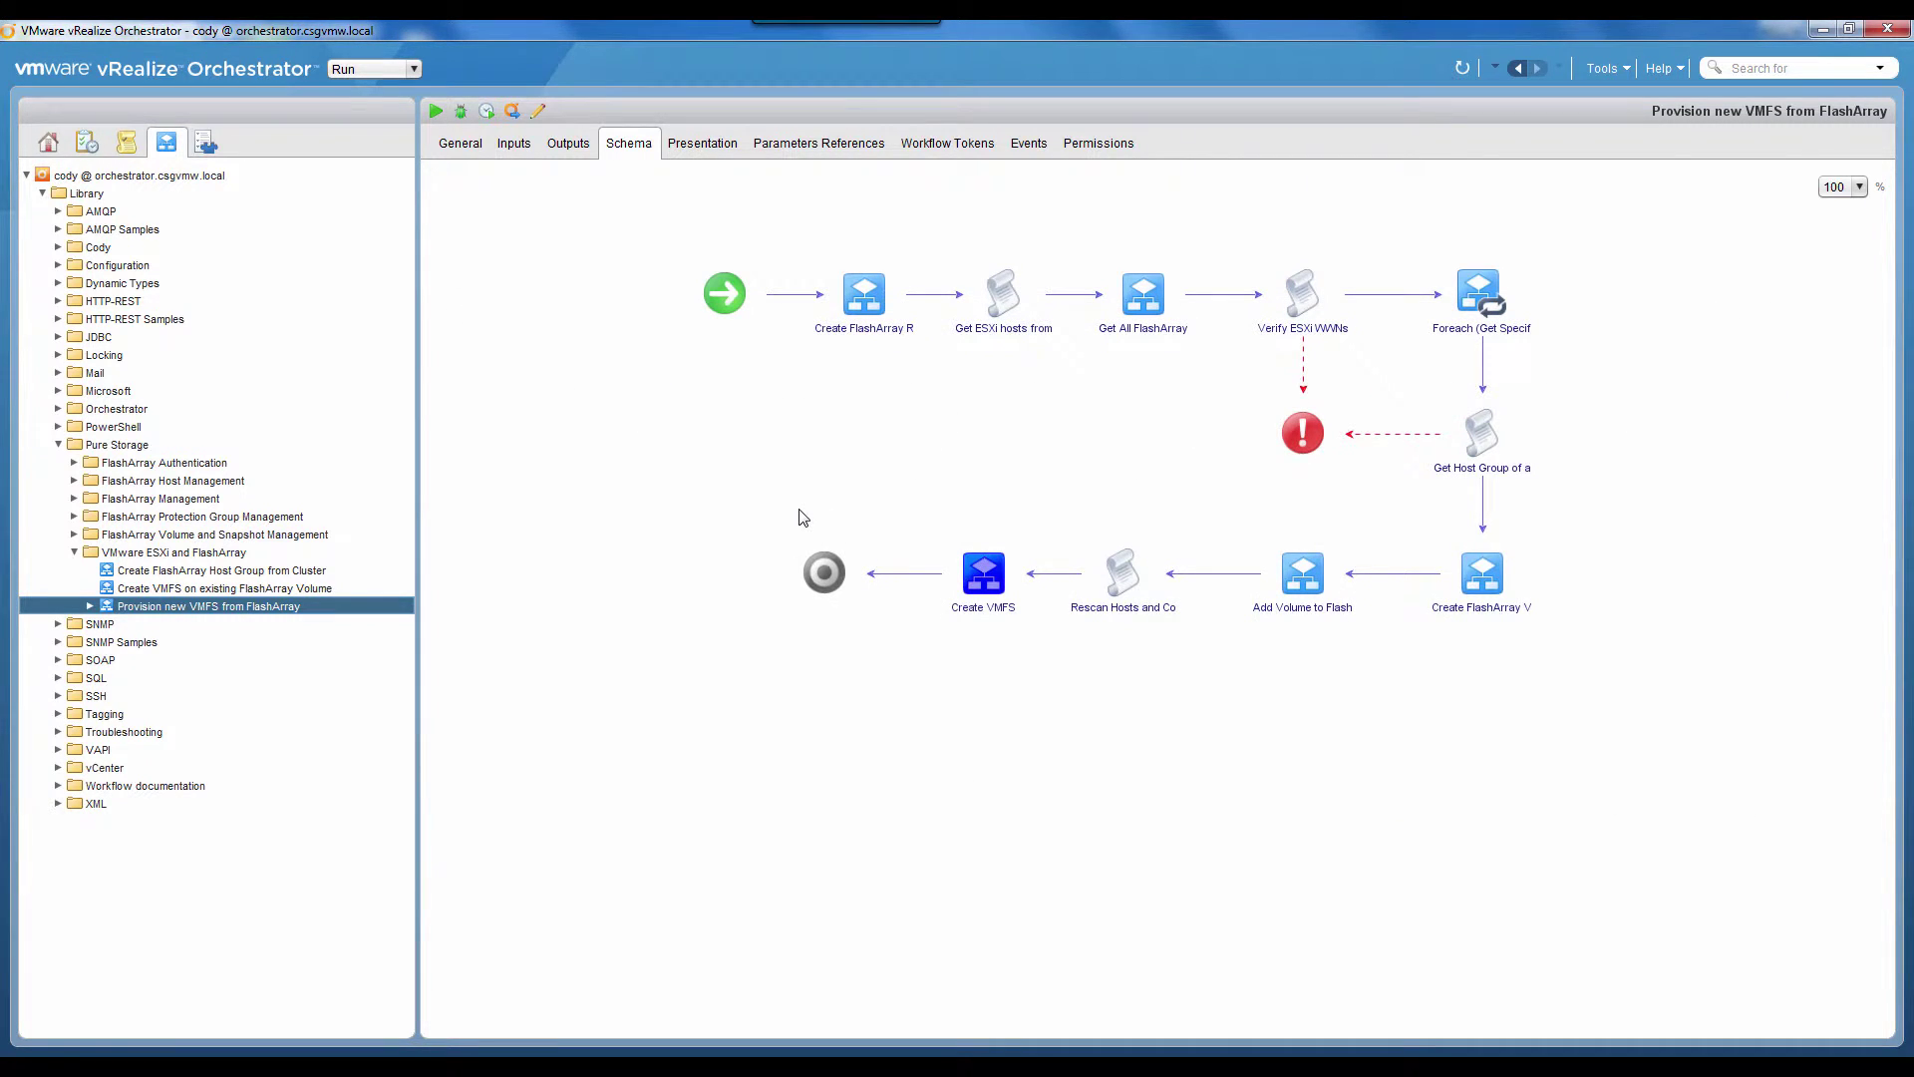
Step: Start the workflow and choose the Infrastructure cluster in the Earth datacenter as target
{"action": "right_click", "coordinate": [230, 609]}
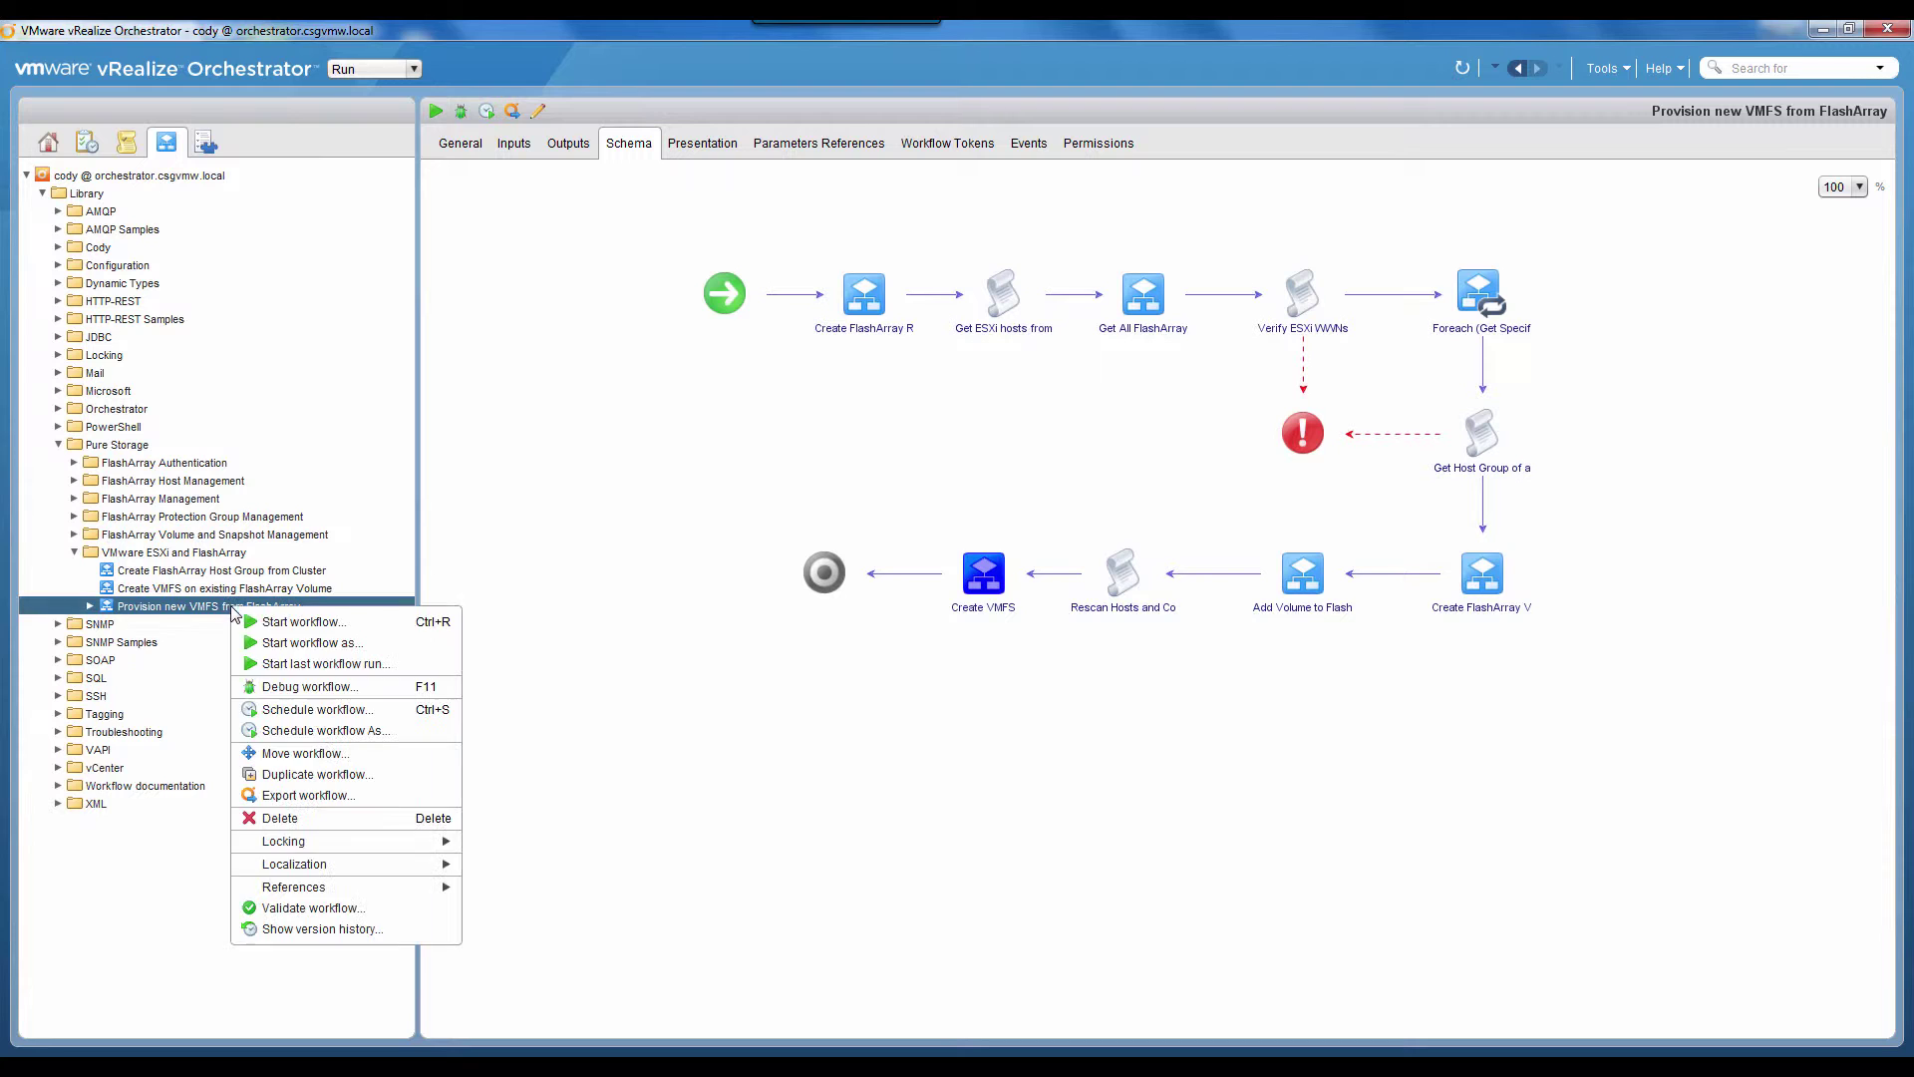
{"action": "left_click", "coordinate": [285, 621]}
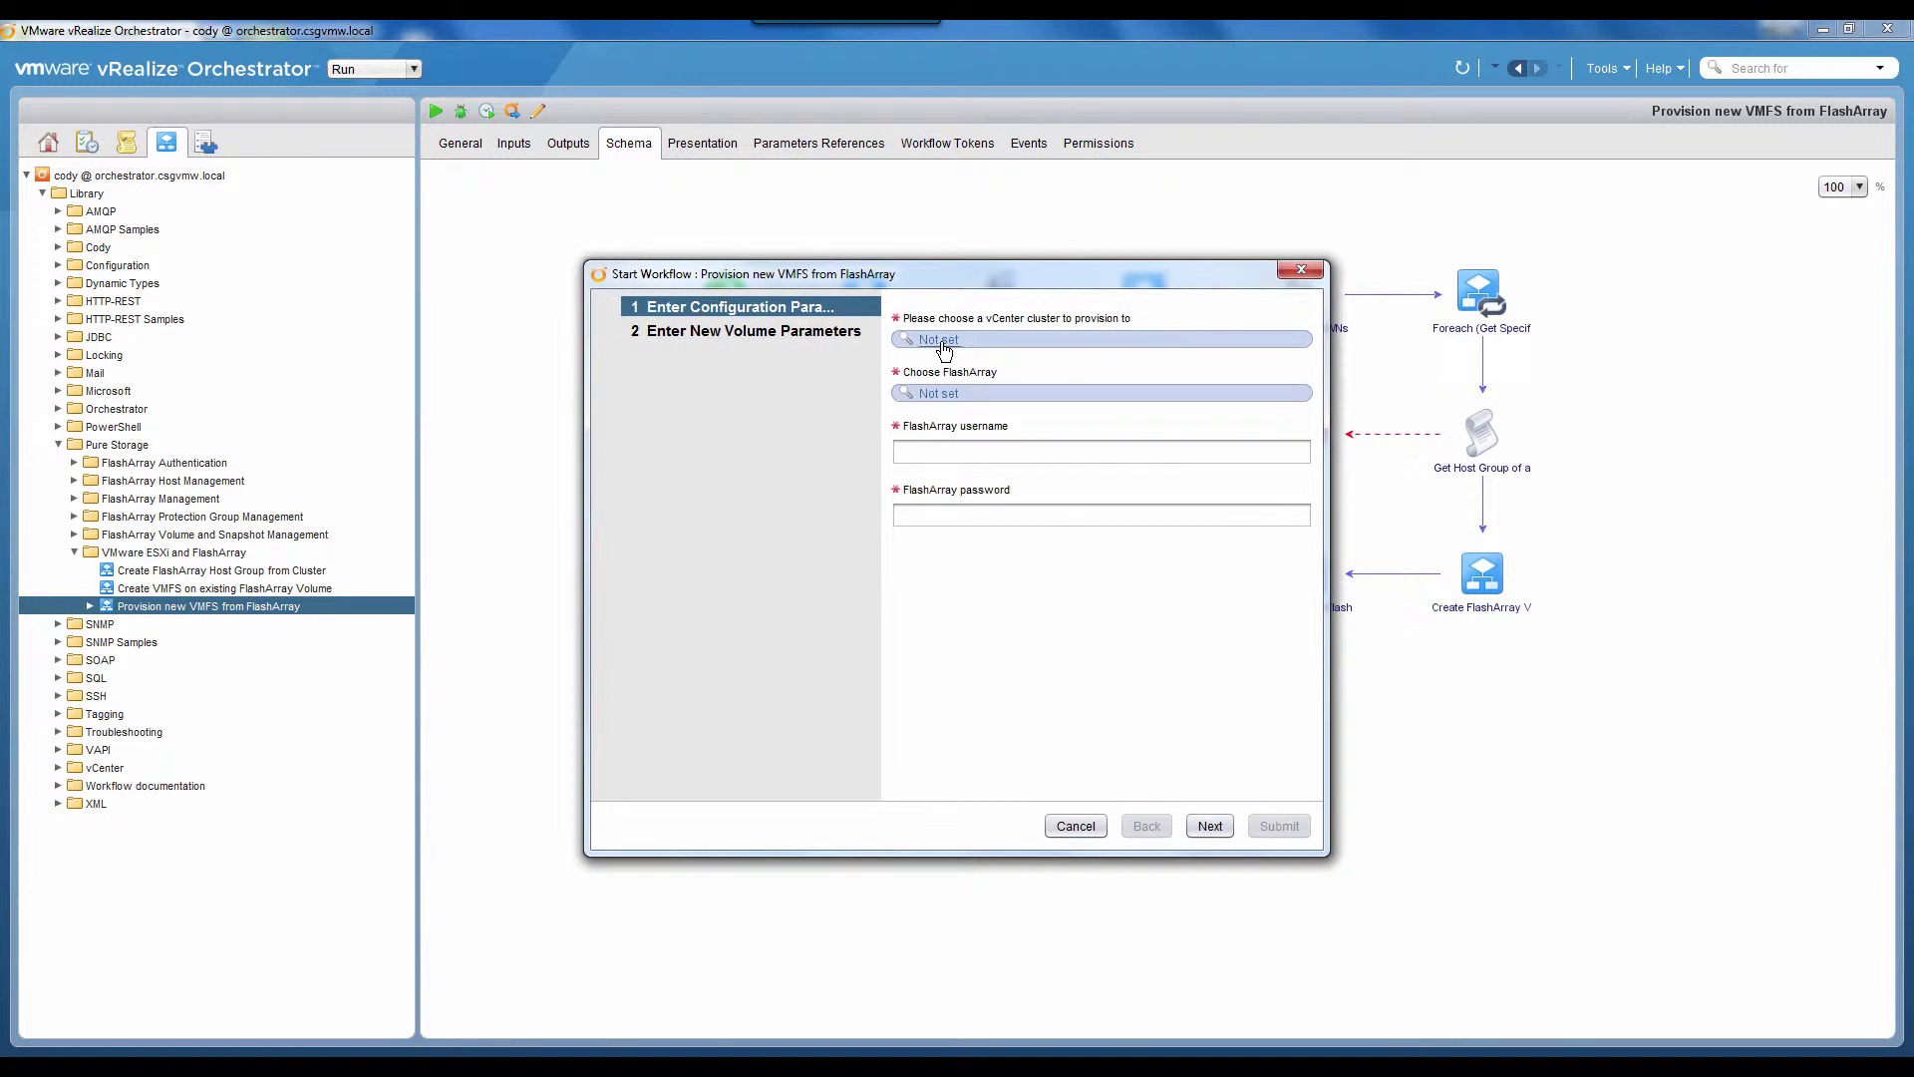
{"action": "left_click", "coordinate": [937, 340]}
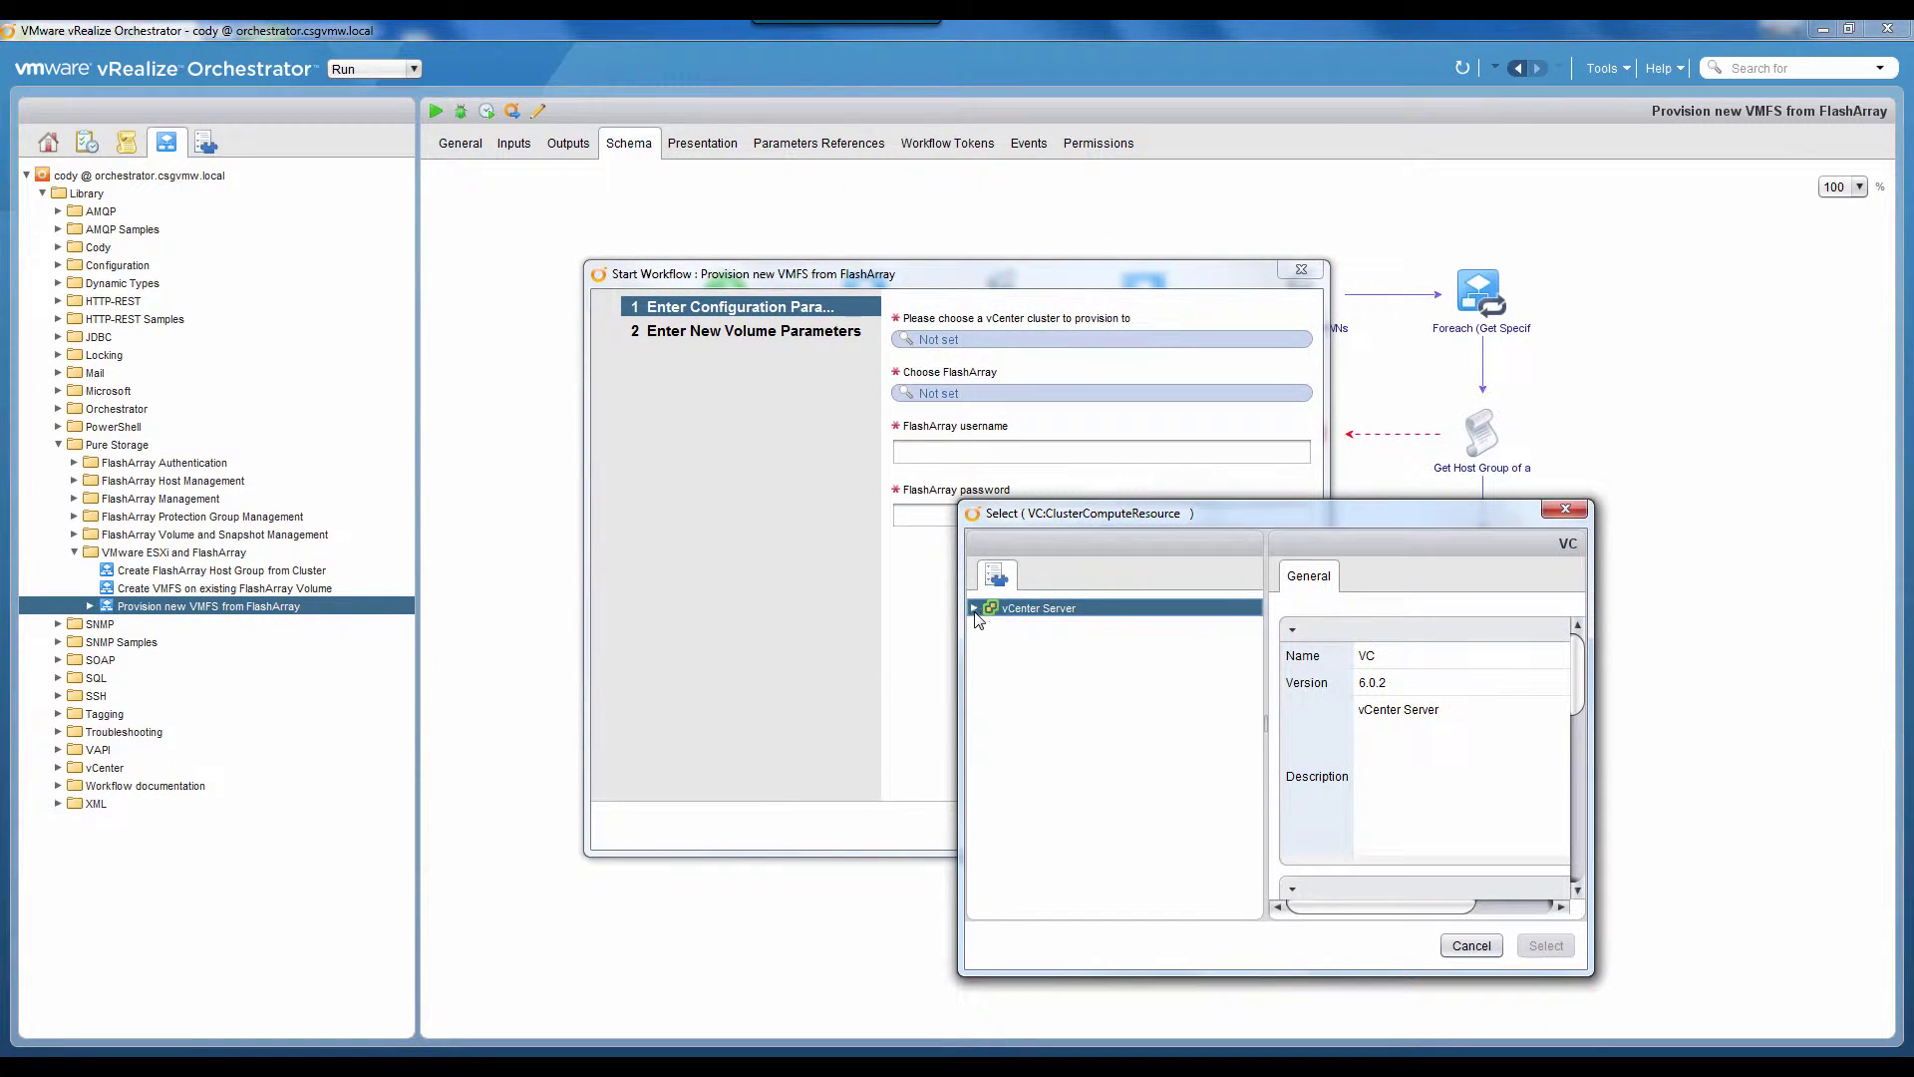
{"action": "left_click", "coordinate": [974, 608]}
{"action": "left_click", "coordinate": [991, 626]}
{"action": "left_click", "coordinate": [1006, 644]}
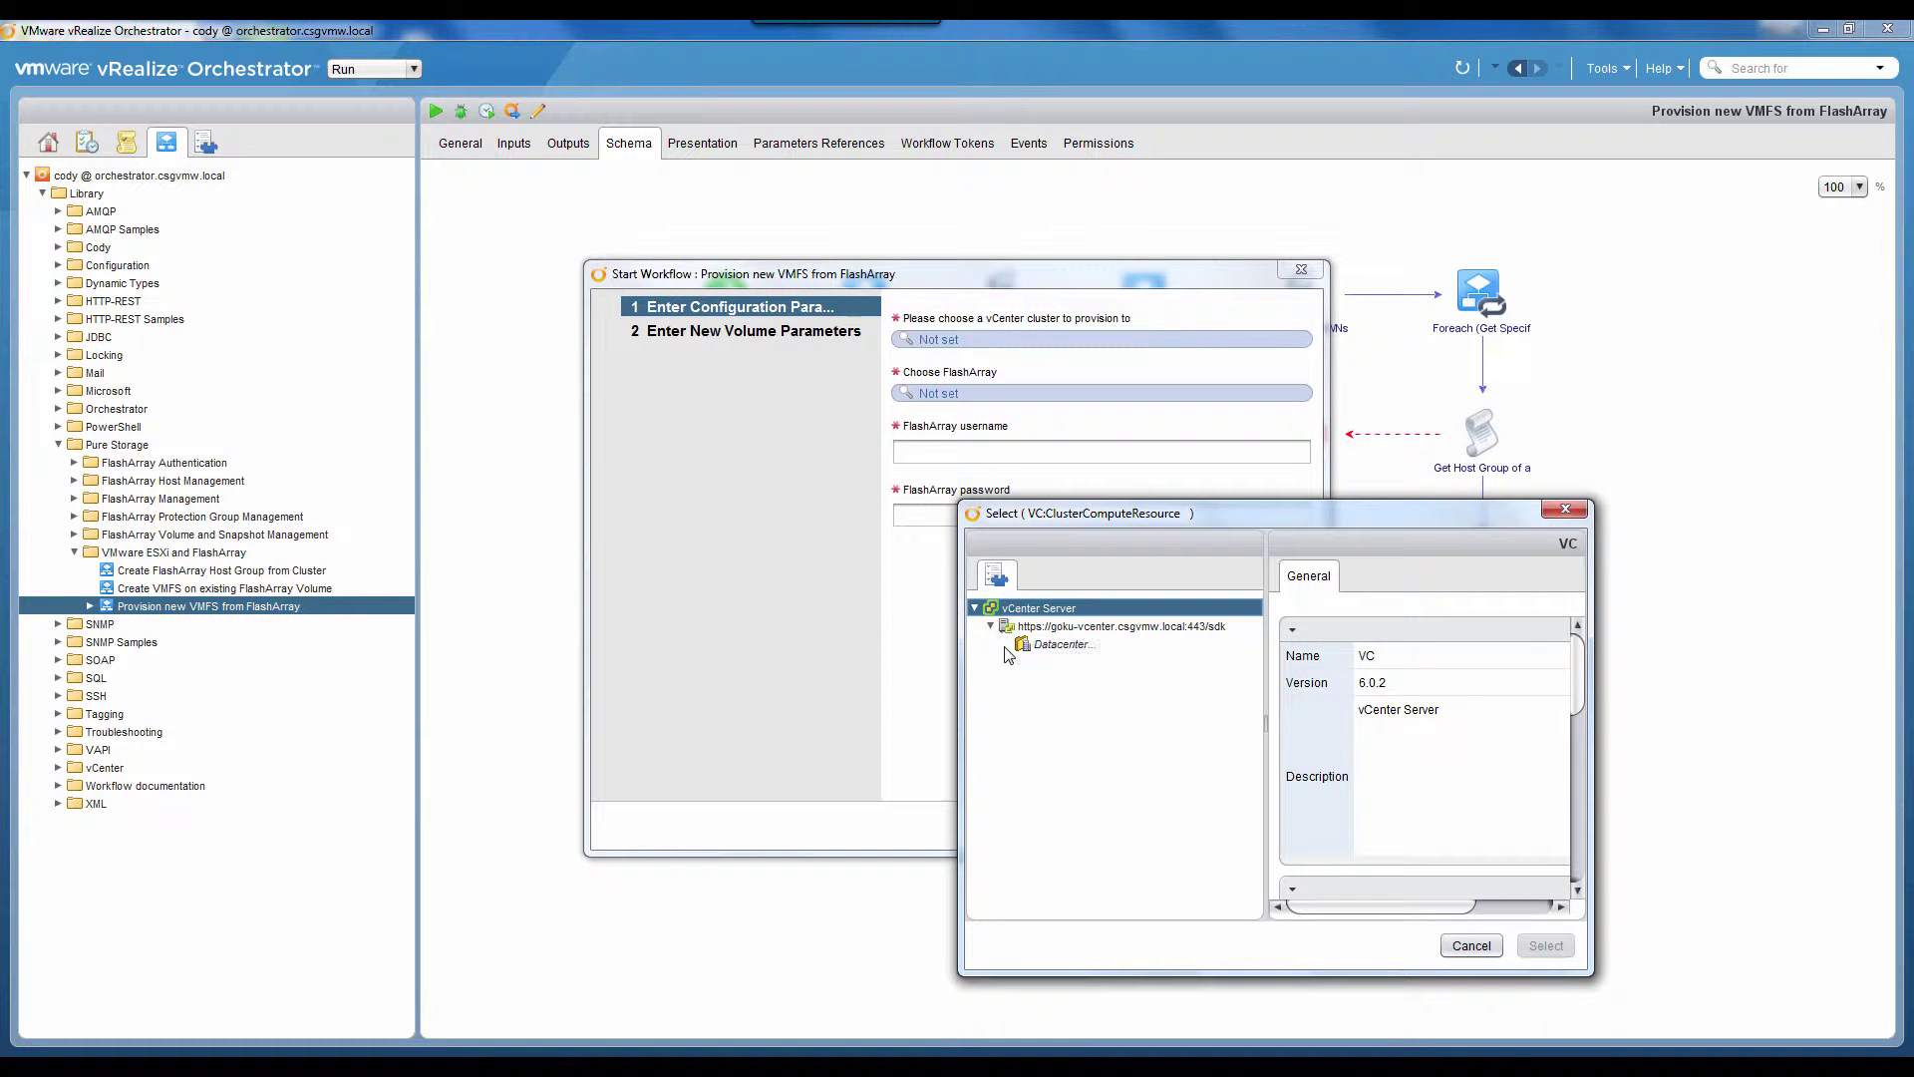
{"action": "left_click", "coordinate": [1022, 663]}
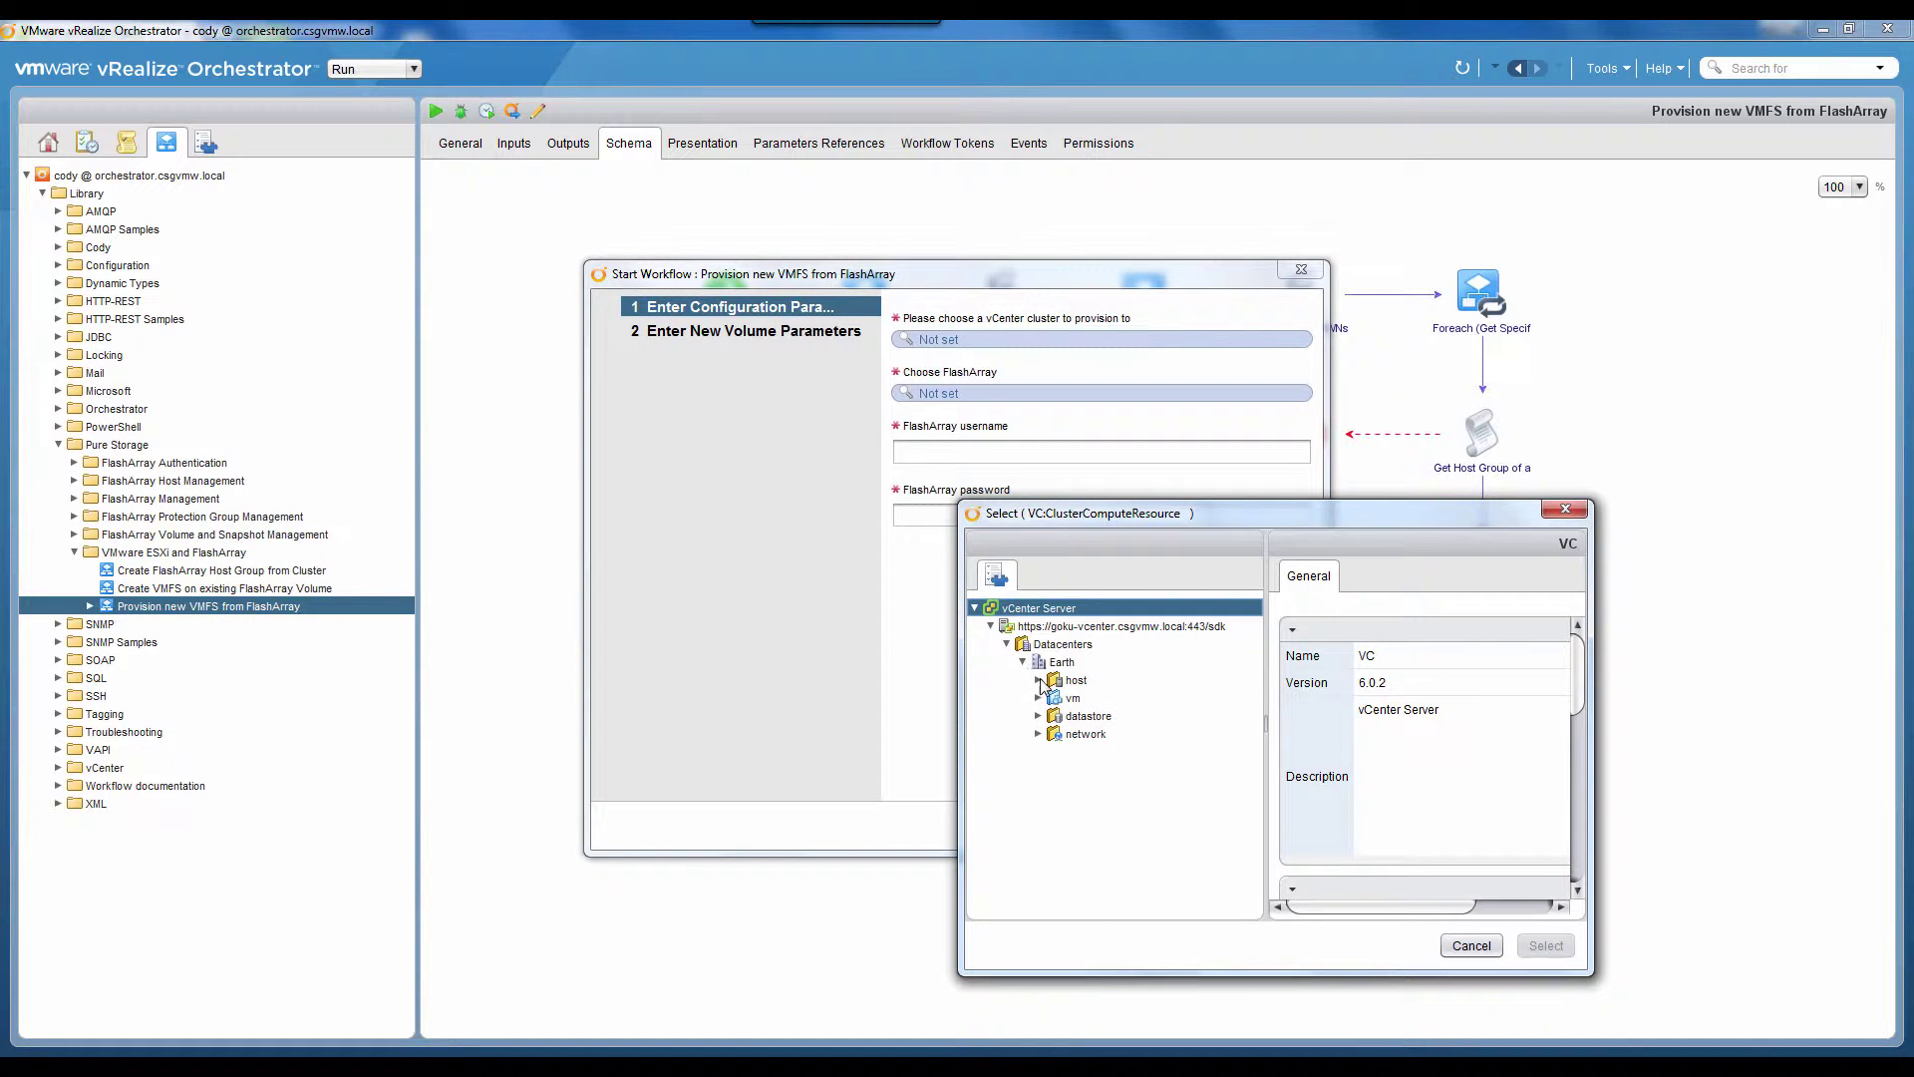
{"action": "left_click", "coordinate": [1039, 681]}
{"action": "left_click", "coordinate": [1145, 700]}
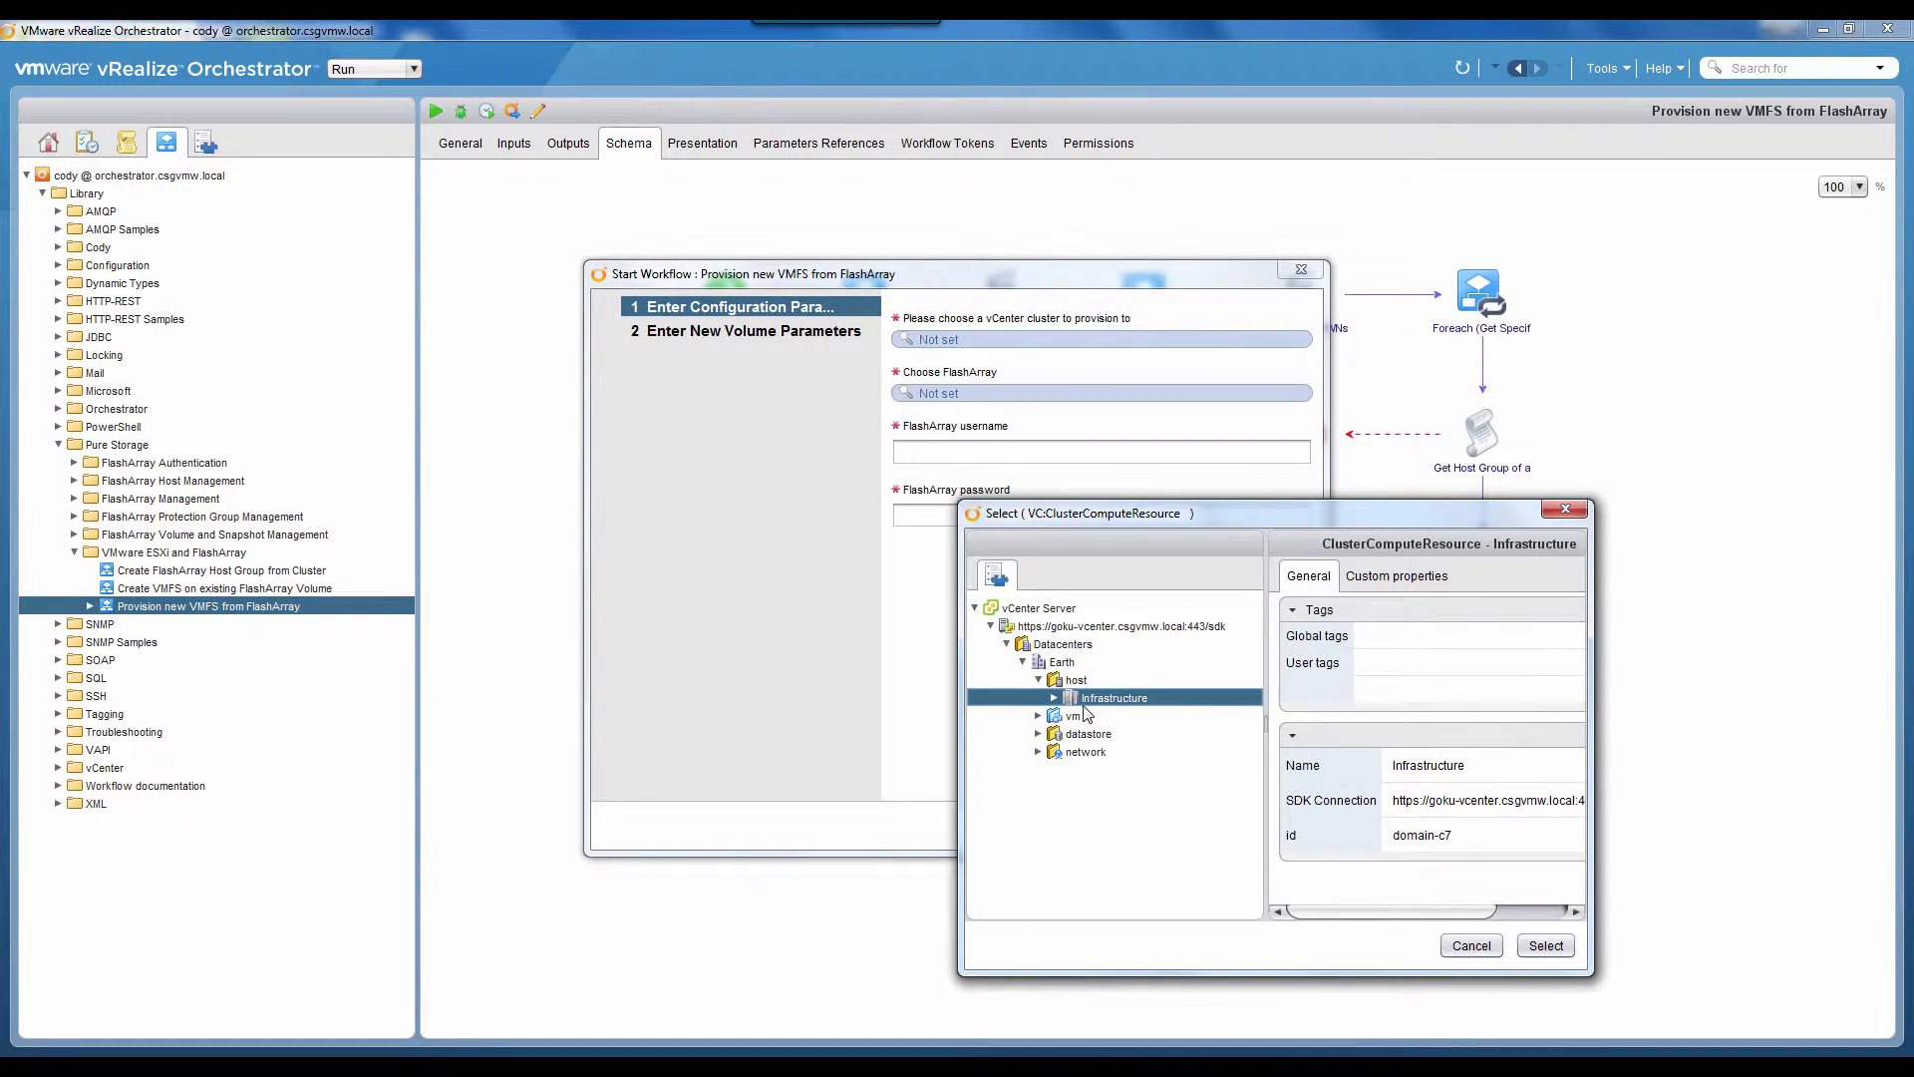
{"action": "left_click", "coordinate": [1055, 698]}
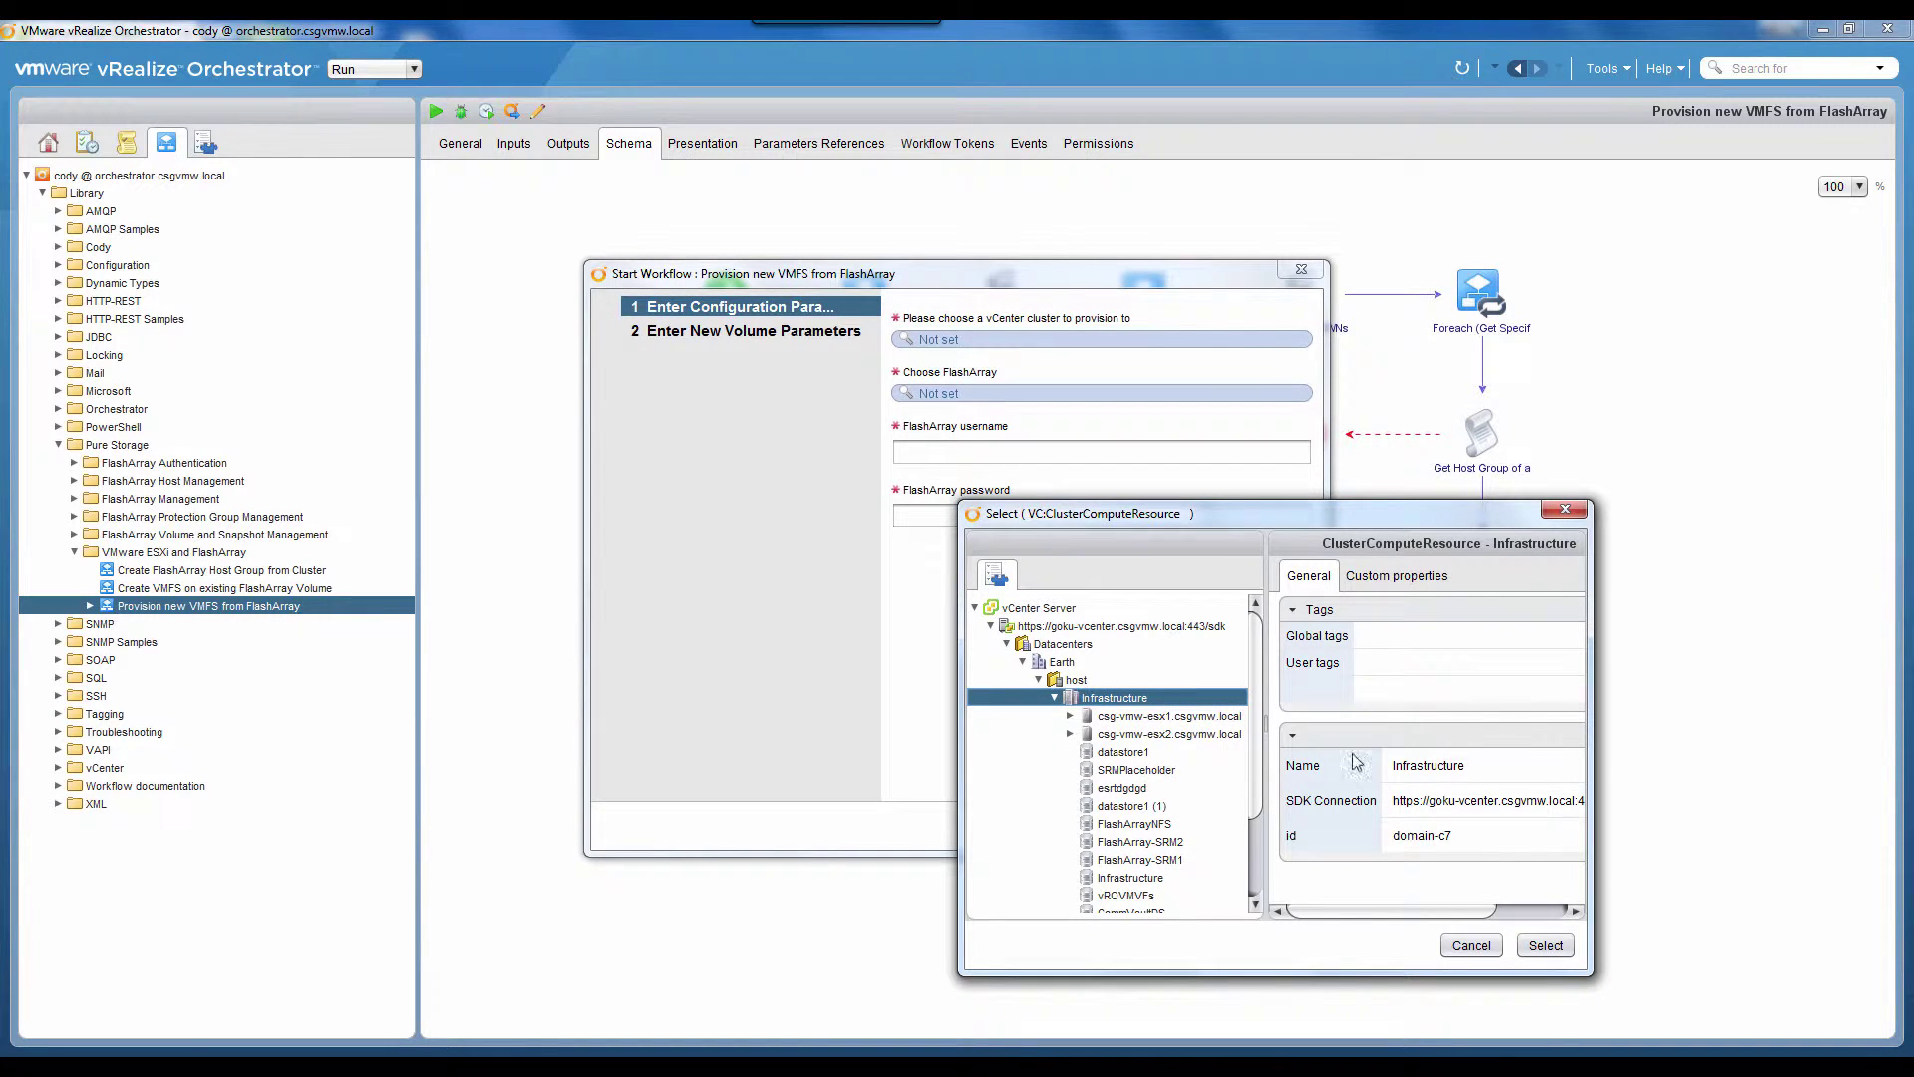
{"action": "left_click", "coordinate": [1546, 949]}
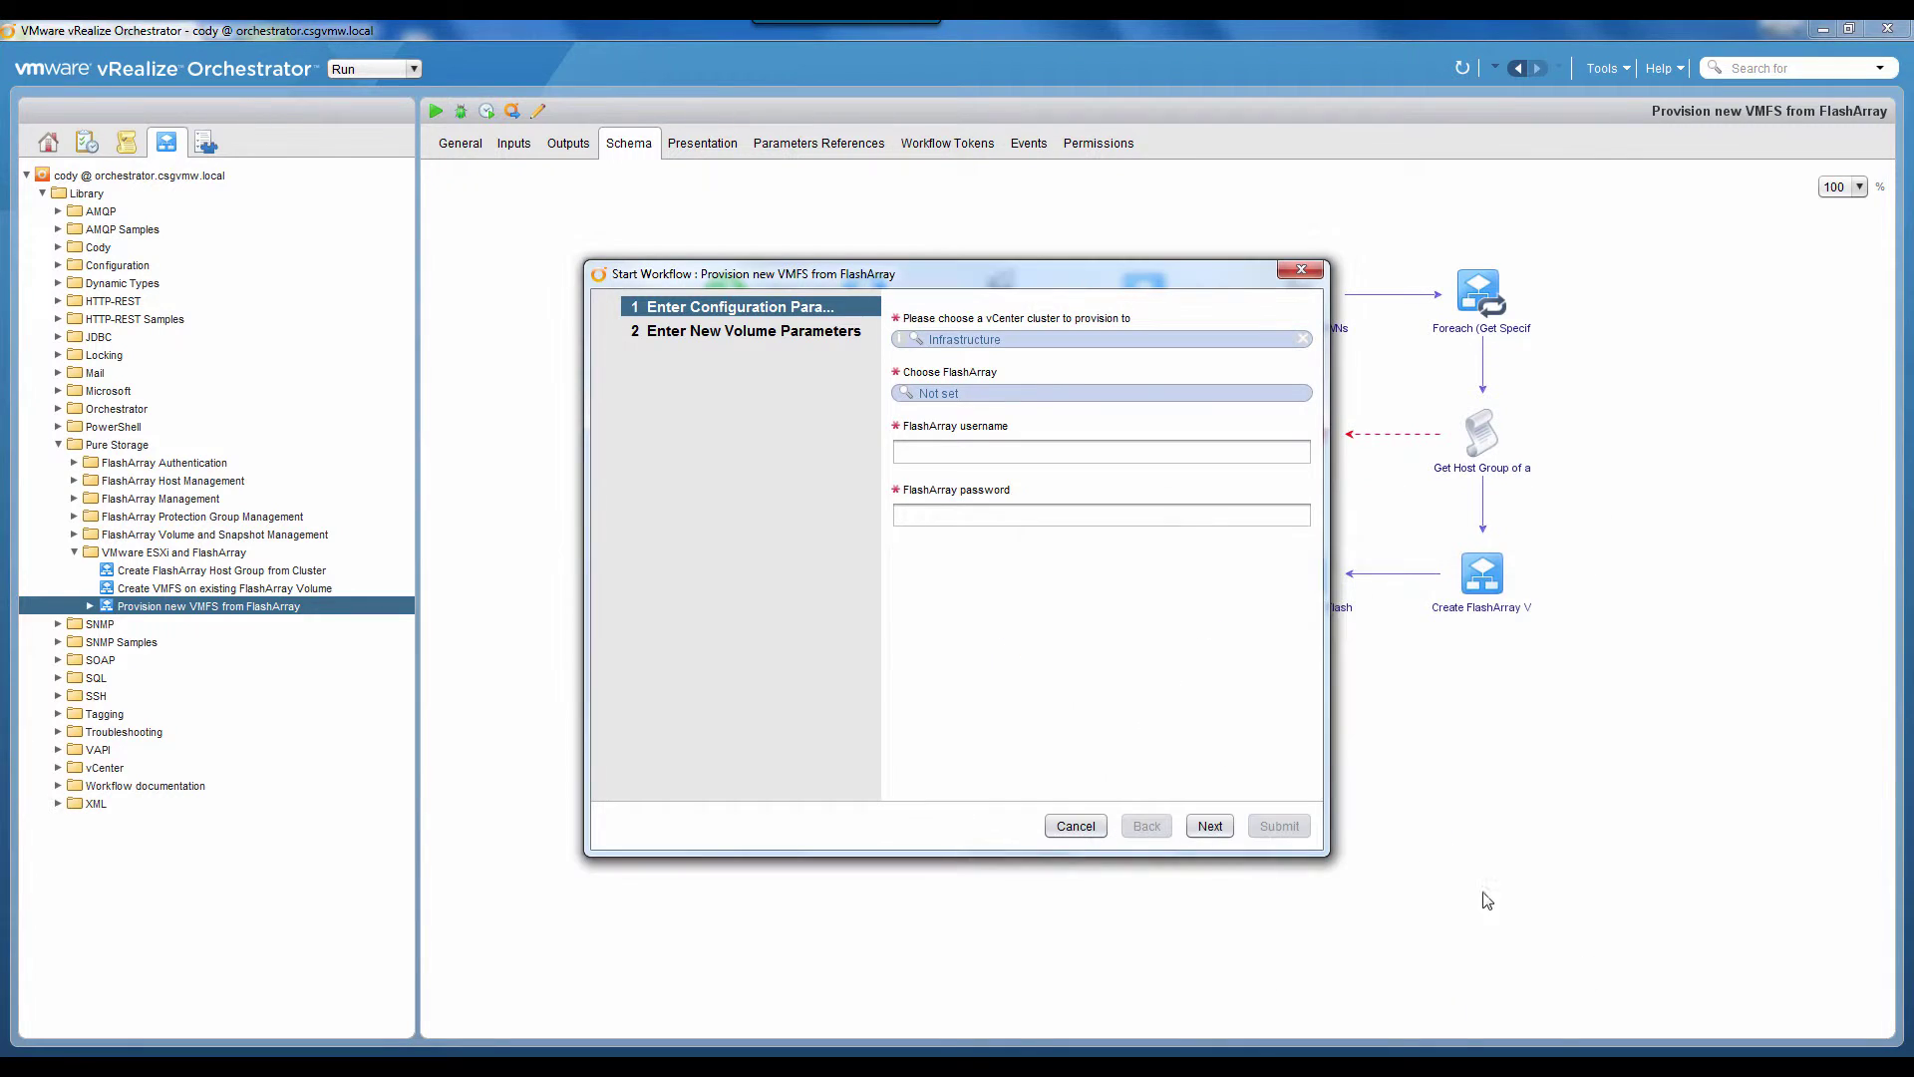
Step: Select CSG 420-2 as the FlashArray to provision on
{"action": "left_click", "coordinate": [948, 394]}
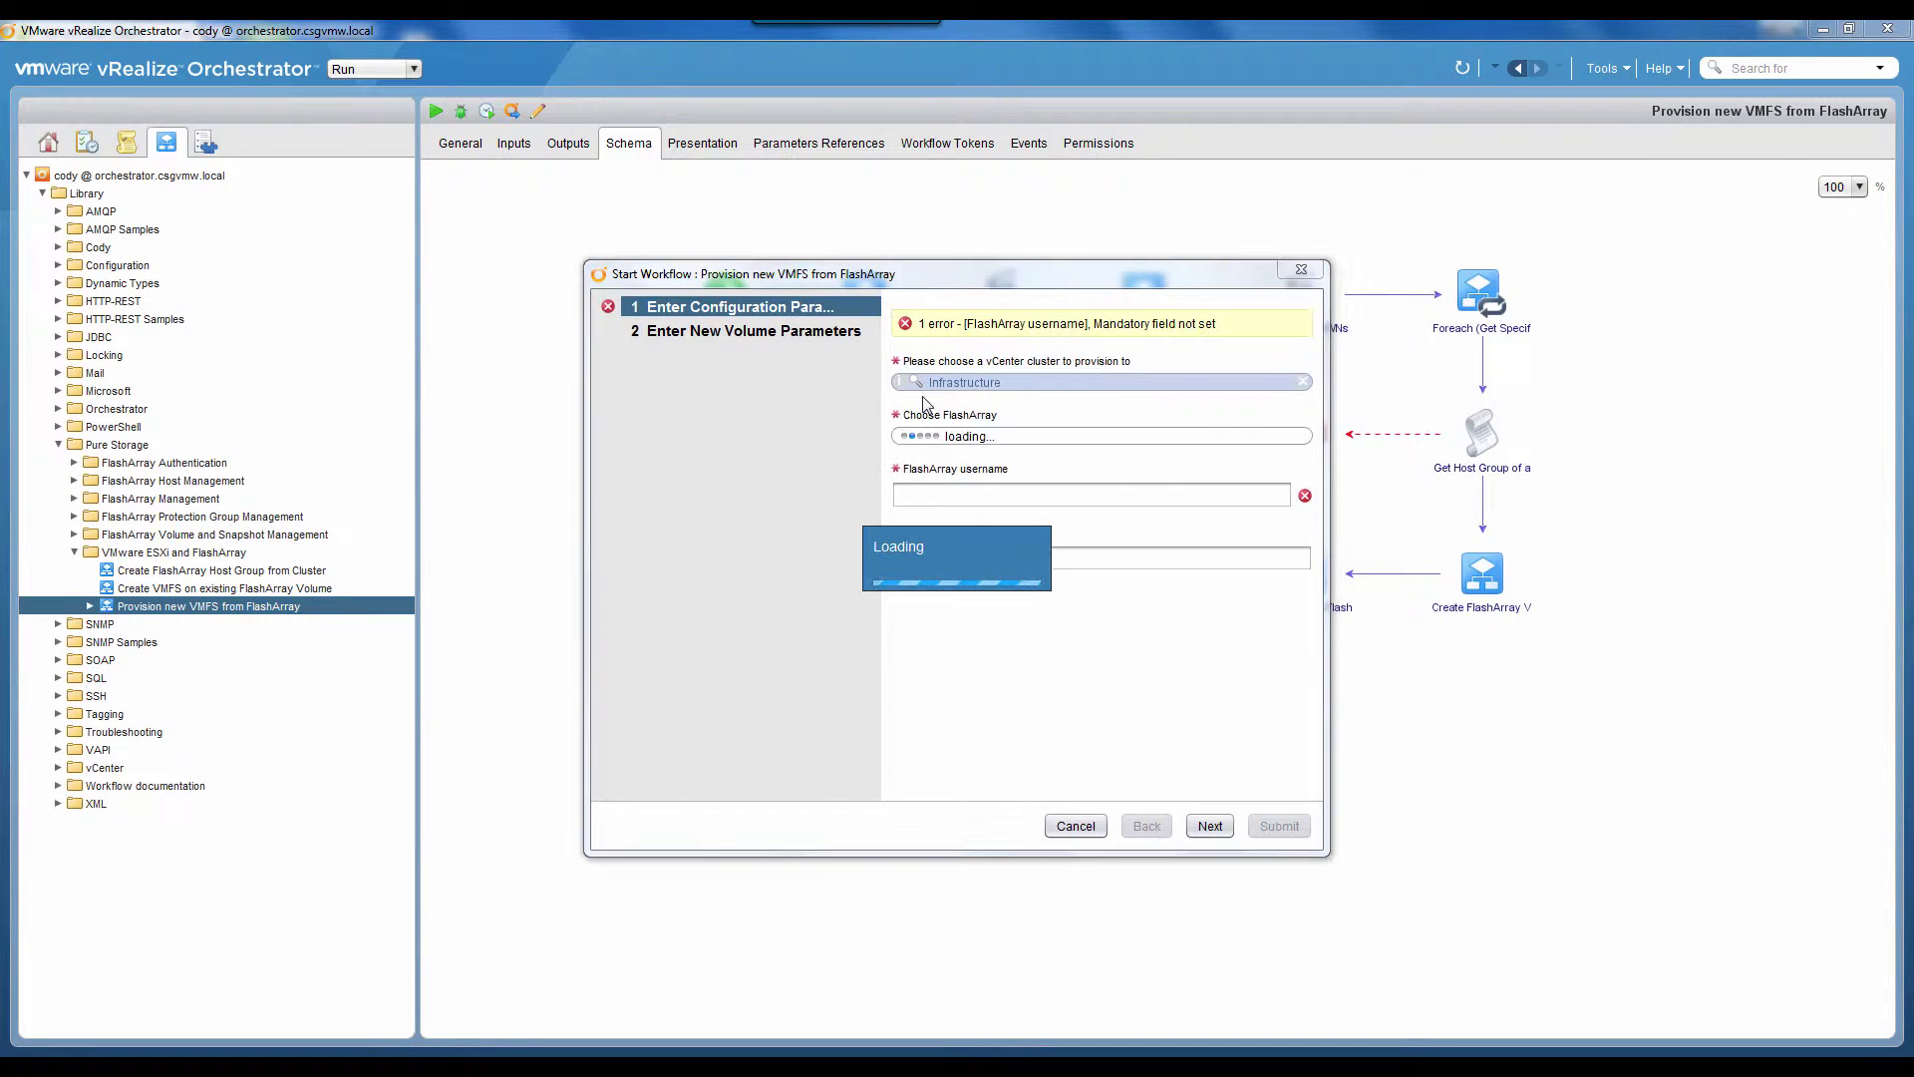
{"action": "left_click", "coordinate": [975, 608]}
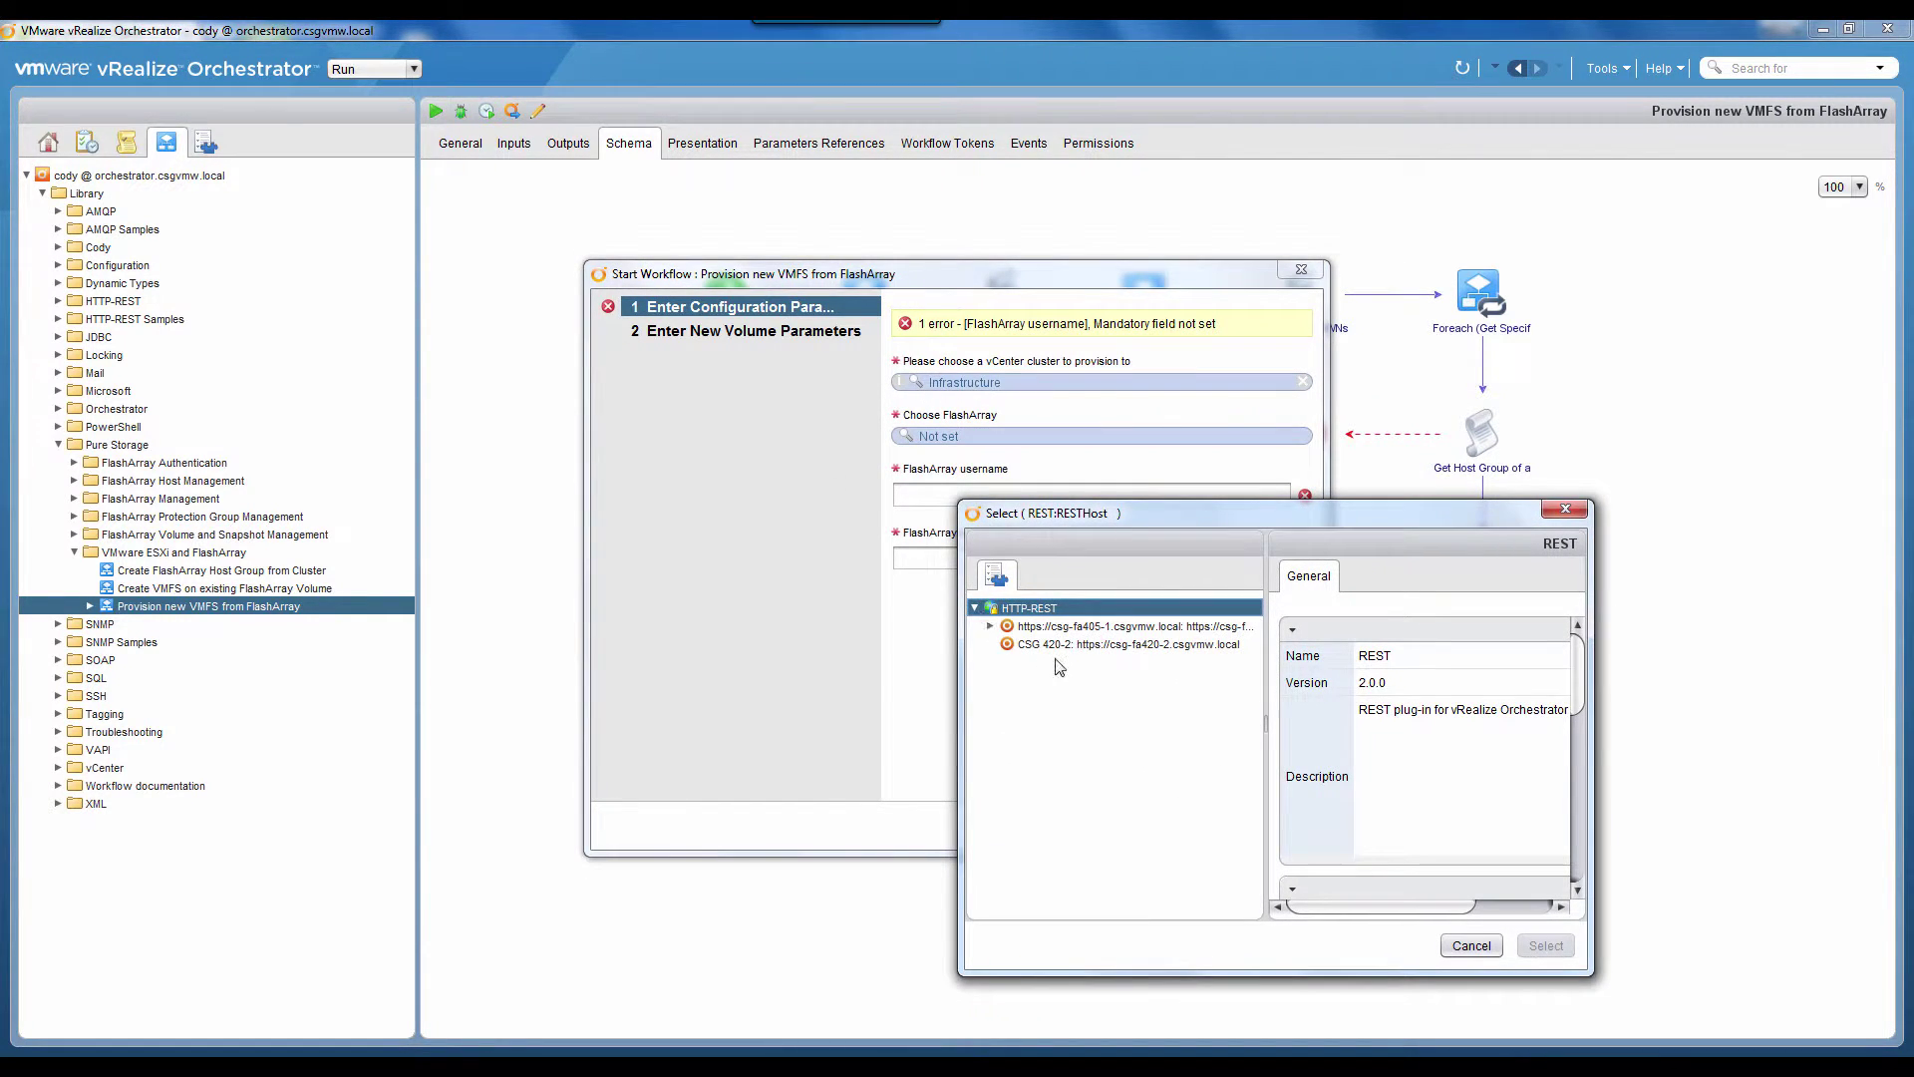
{"action": "left_click", "coordinate": [1065, 646]}
{"action": "left_click", "coordinate": [1557, 949]}
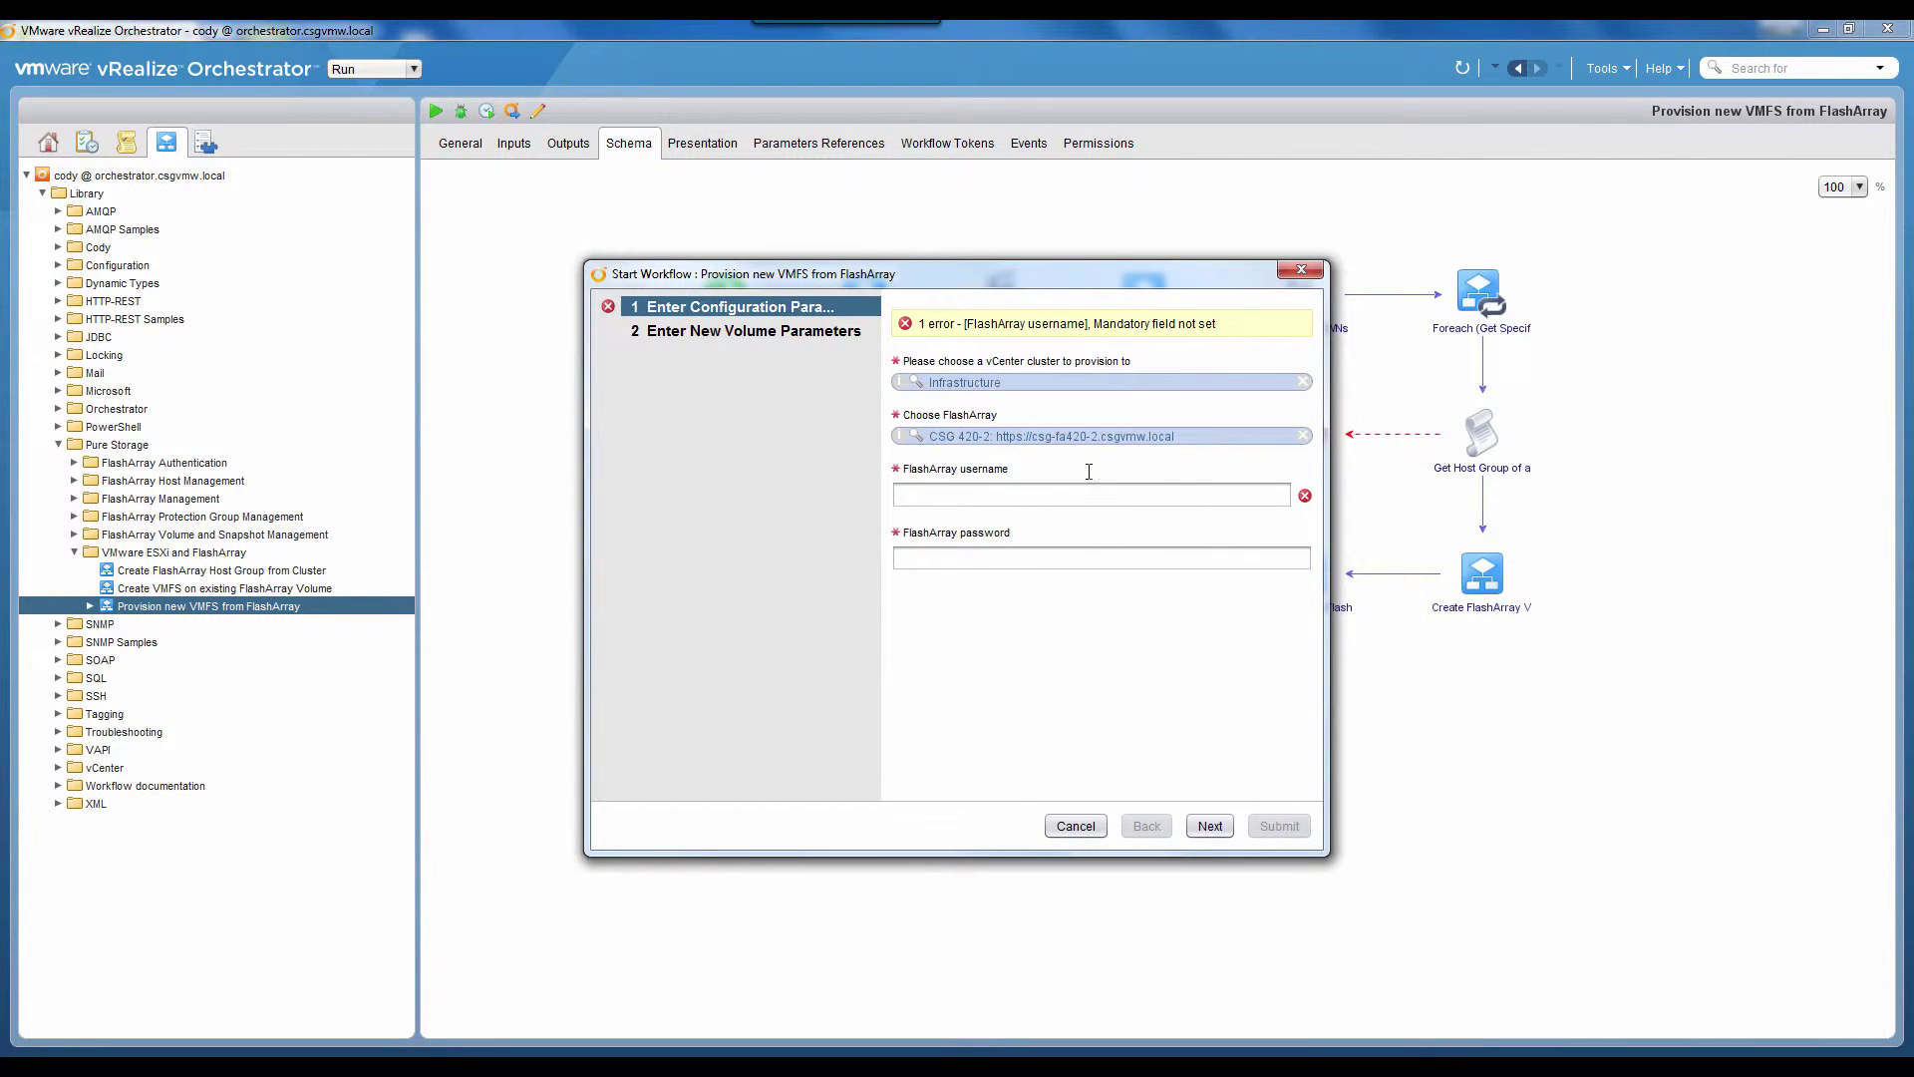
Step: Enter the FlashArray username and password and continue to the new volume parameters
{"action": "left_click", "coordinate": [1086, 492]}
{"action": "type", "text": "pureu"}
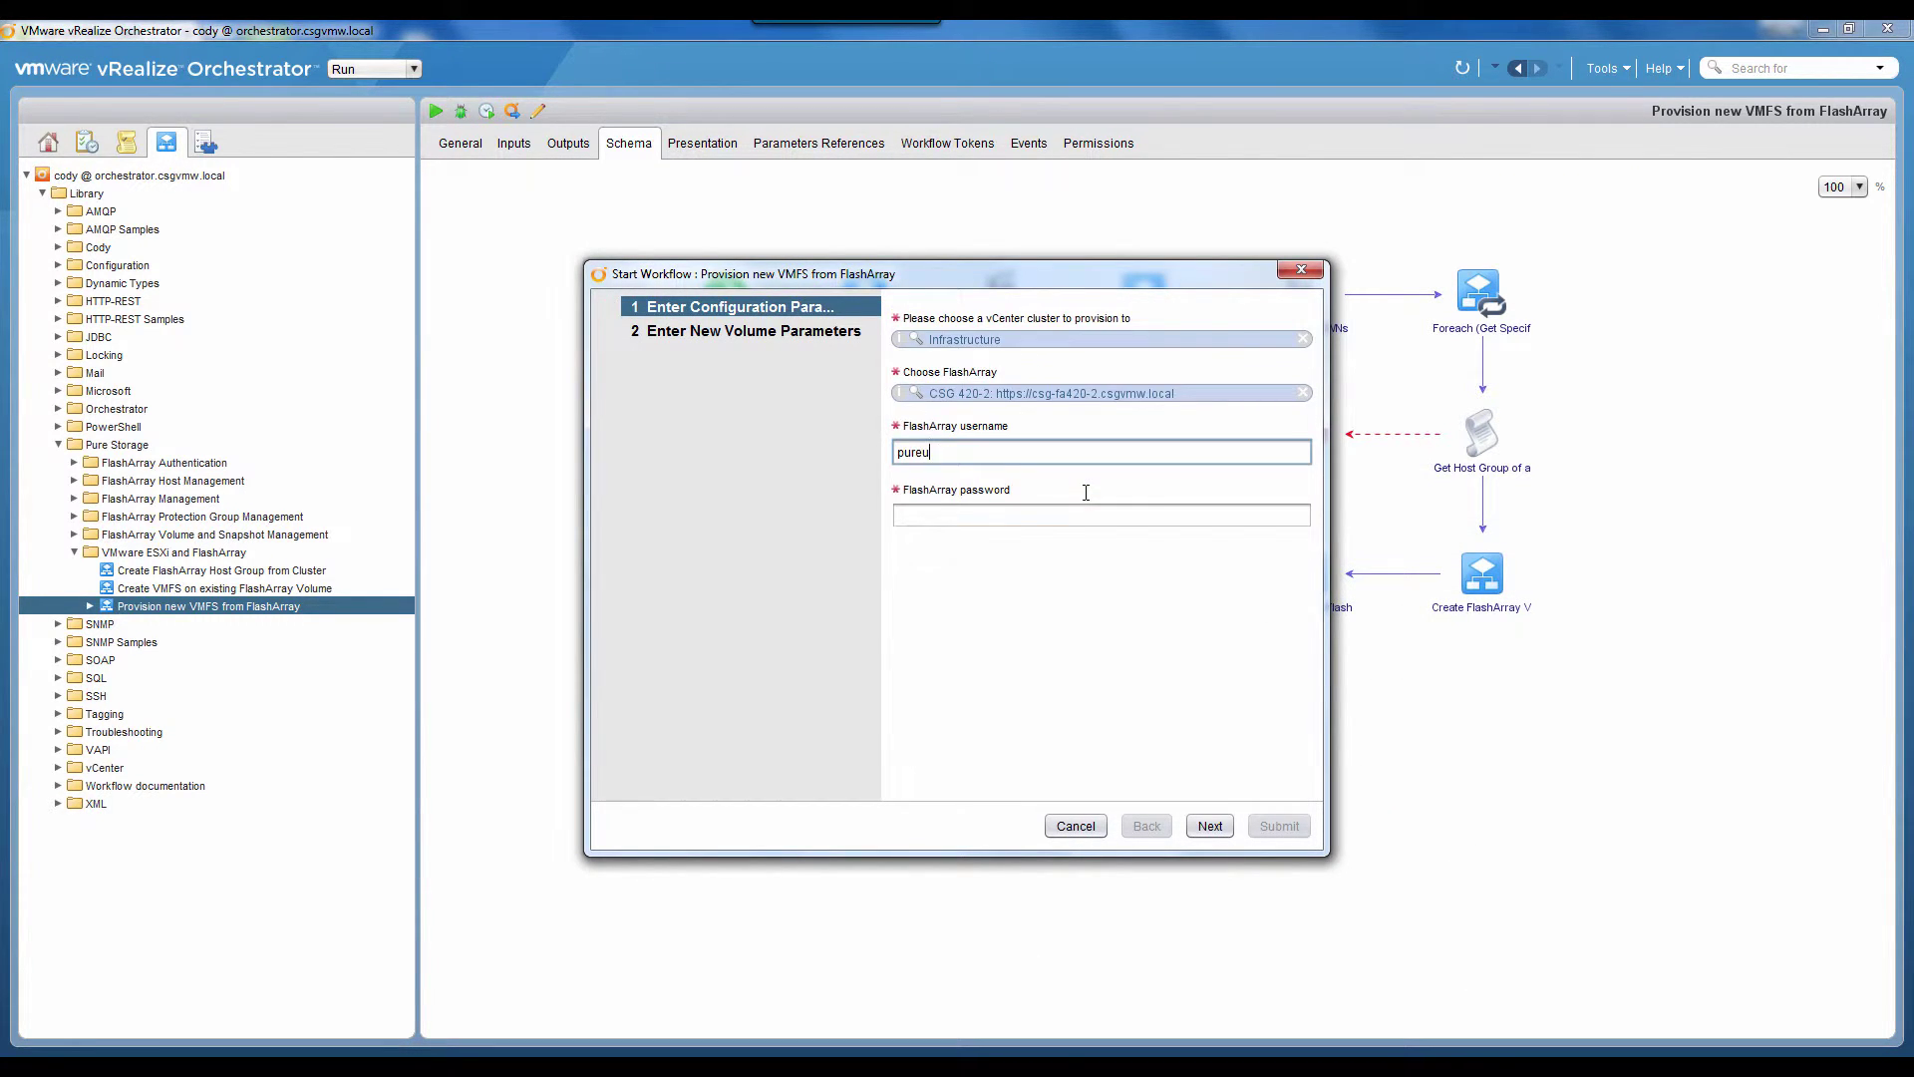
{"action": "type", "text": "ser"}
{"action": "key", "text": "Tab"}
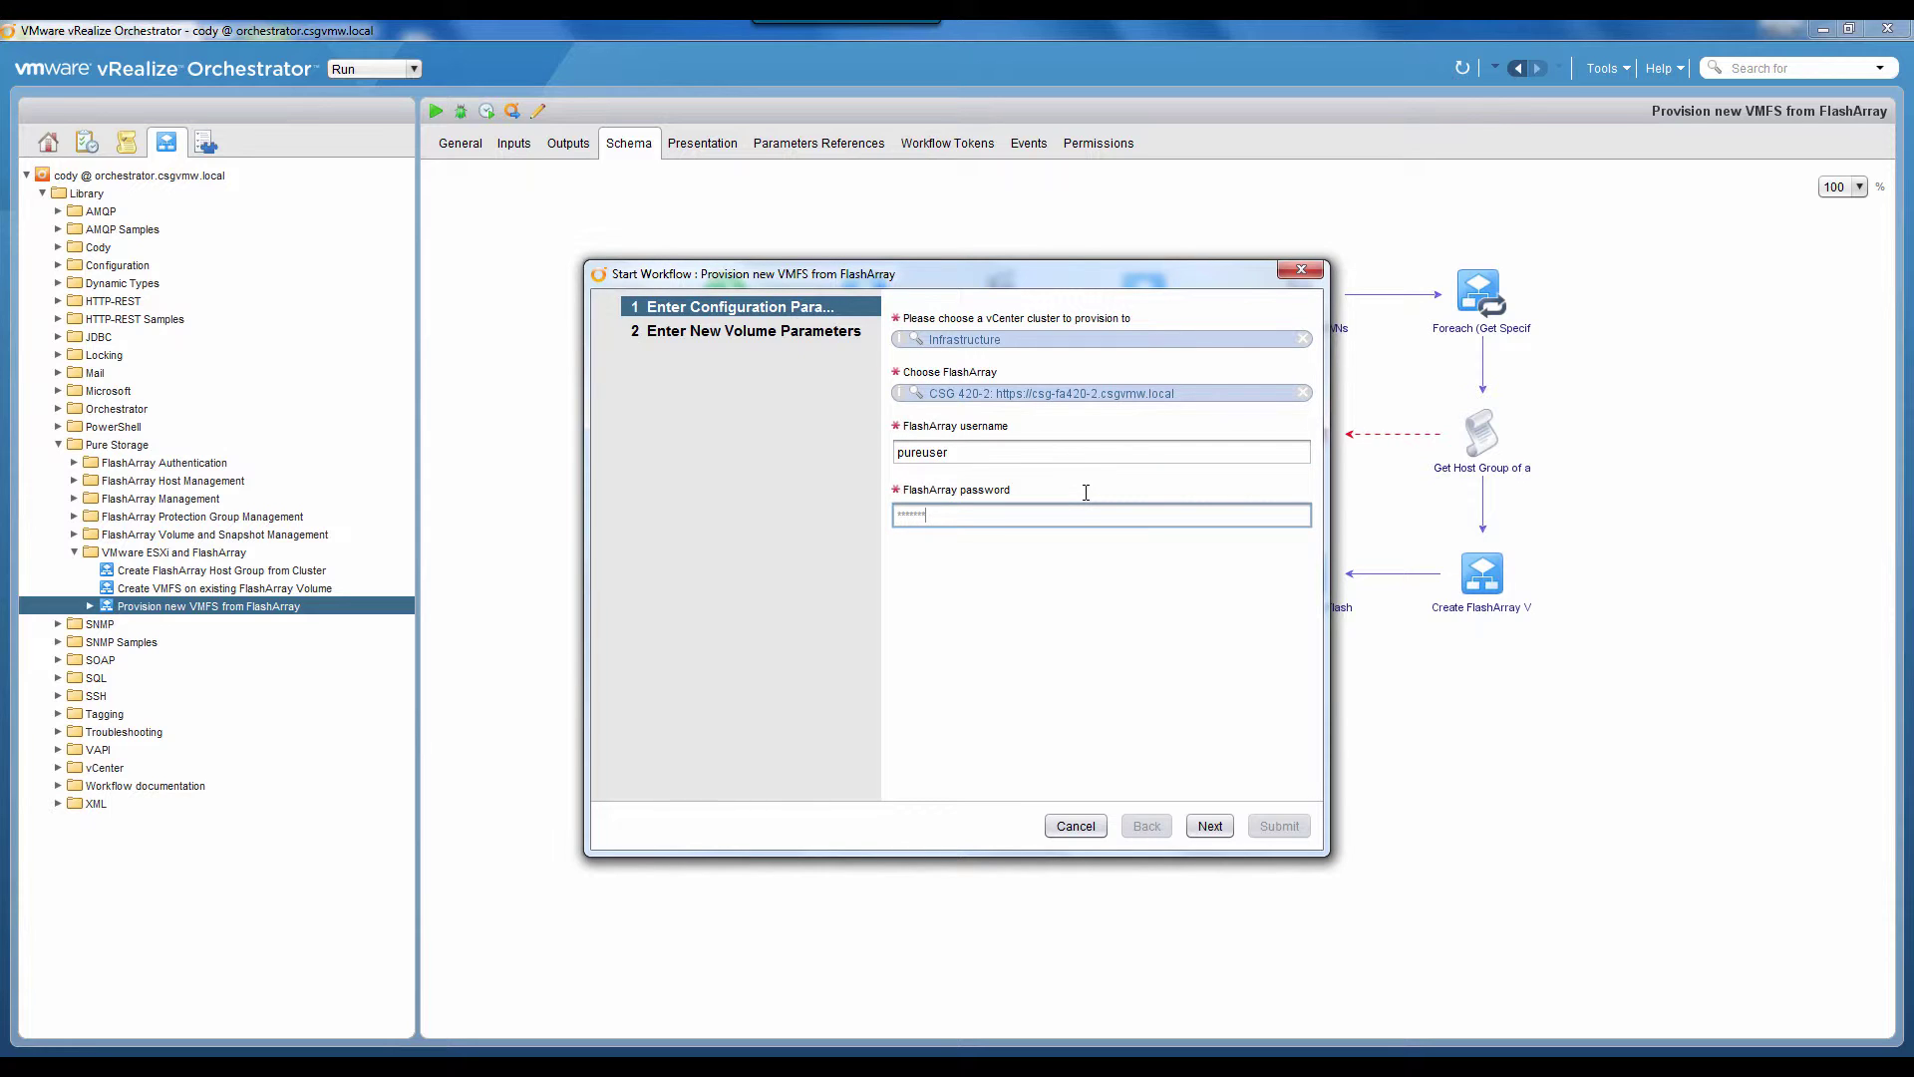
{"action": "key", "text": "BackSpace"}
{"action": "key", "text": "BackSpace"}
{"action": "key", "text": "BackSpace"}
{"action": "key", "text": "BackSpace"}
{"action": "key", "text": "BackSpace"}
{"action": "key", "text": "BackSpace"}
{"action": "key", "text": "BackSpace"}
{"action": "type", "text": "p"}
{"action": "left_click", "coordinate": [1210, 826]}
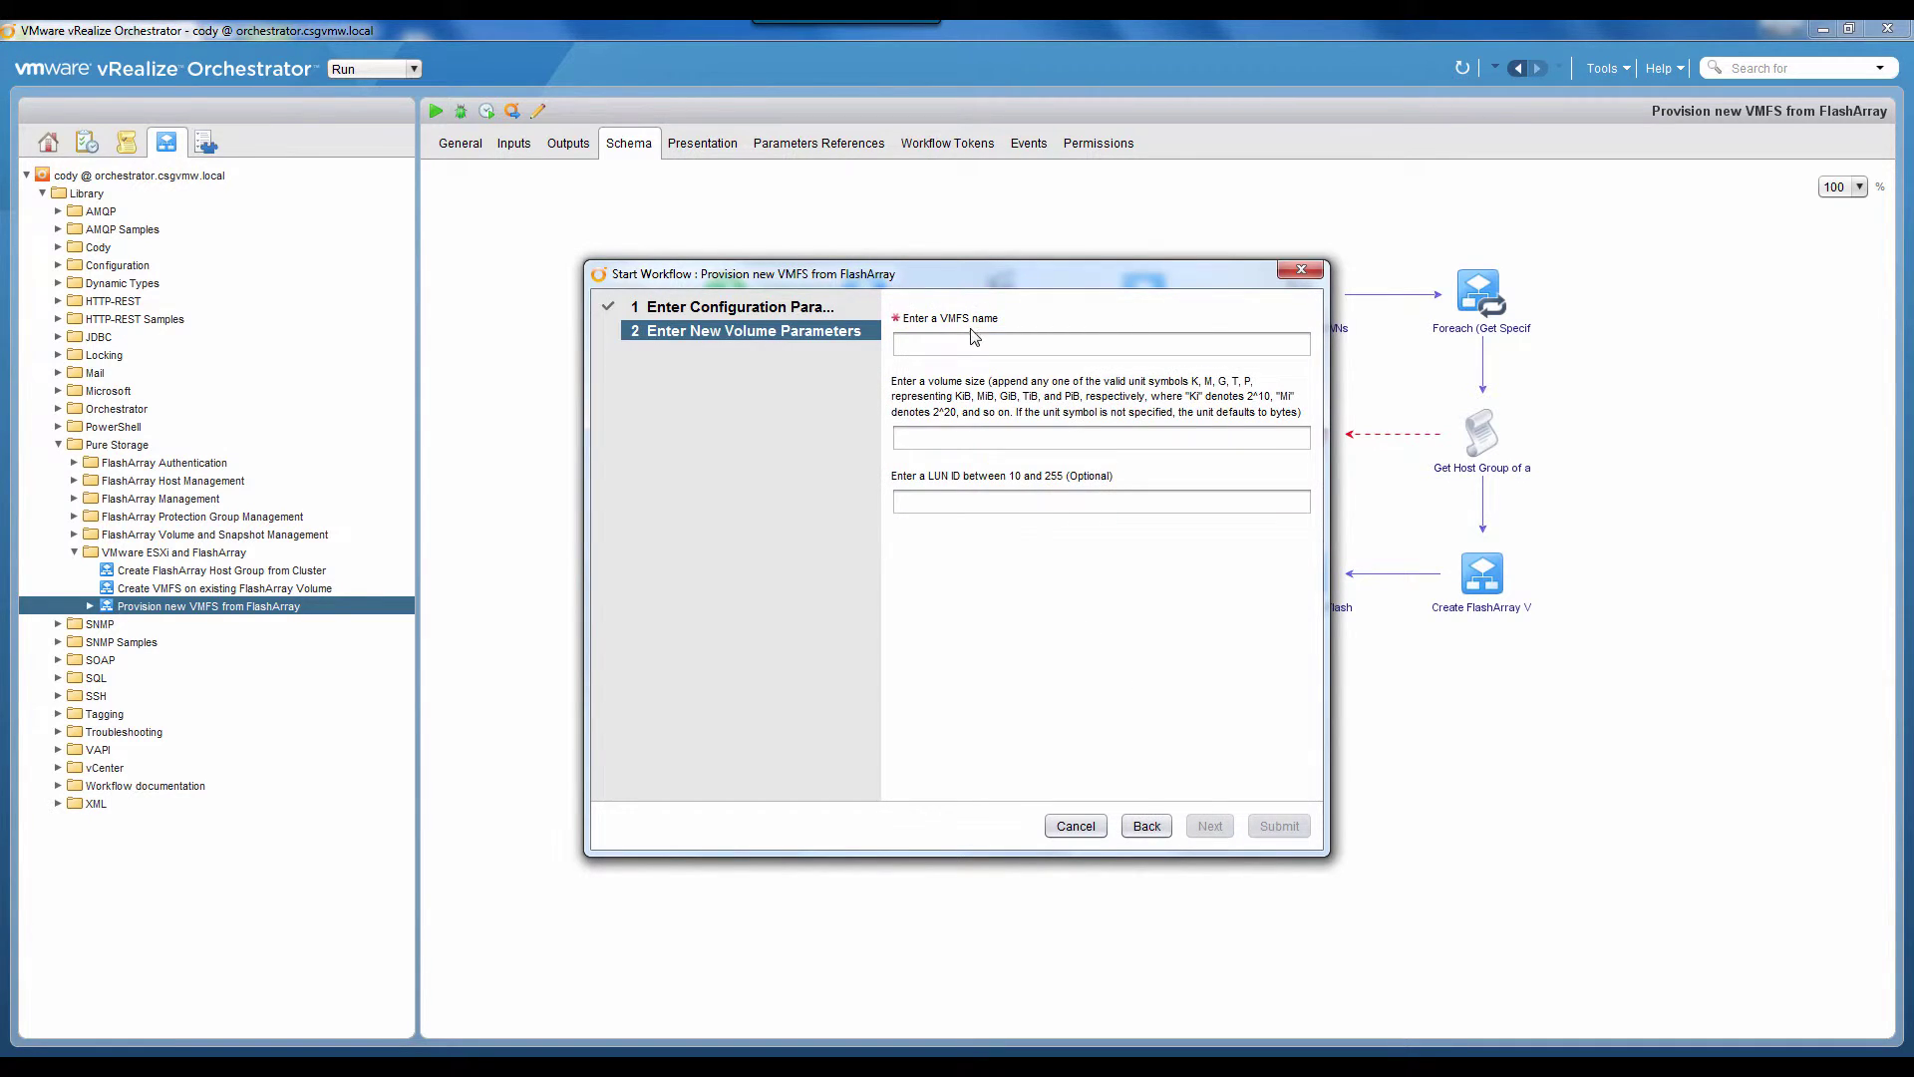
Step: Name the new volume vROVMFSVolume, set its size to 8T, and submit the run
{"action": "left_click", "coordinate": [962, 345]}
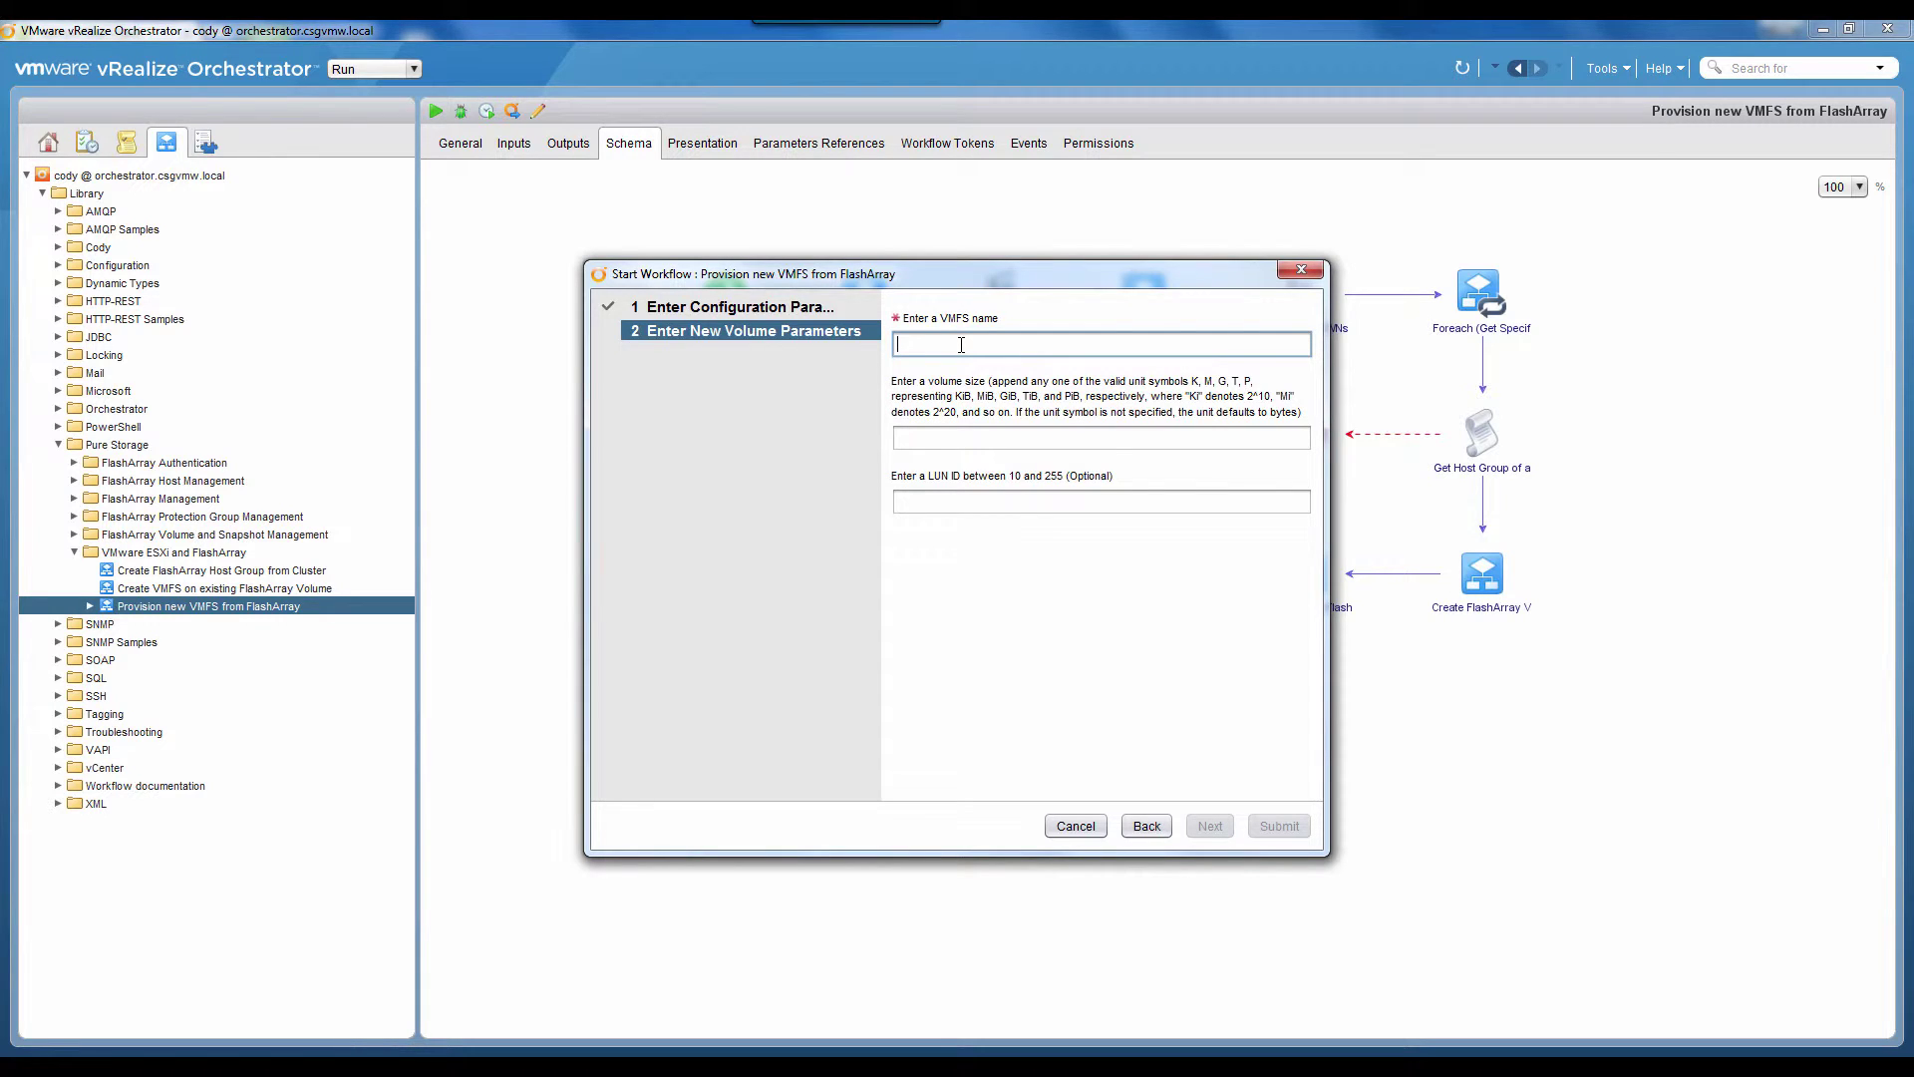
{"action": "type", "text": "vROVMFSVolume"}
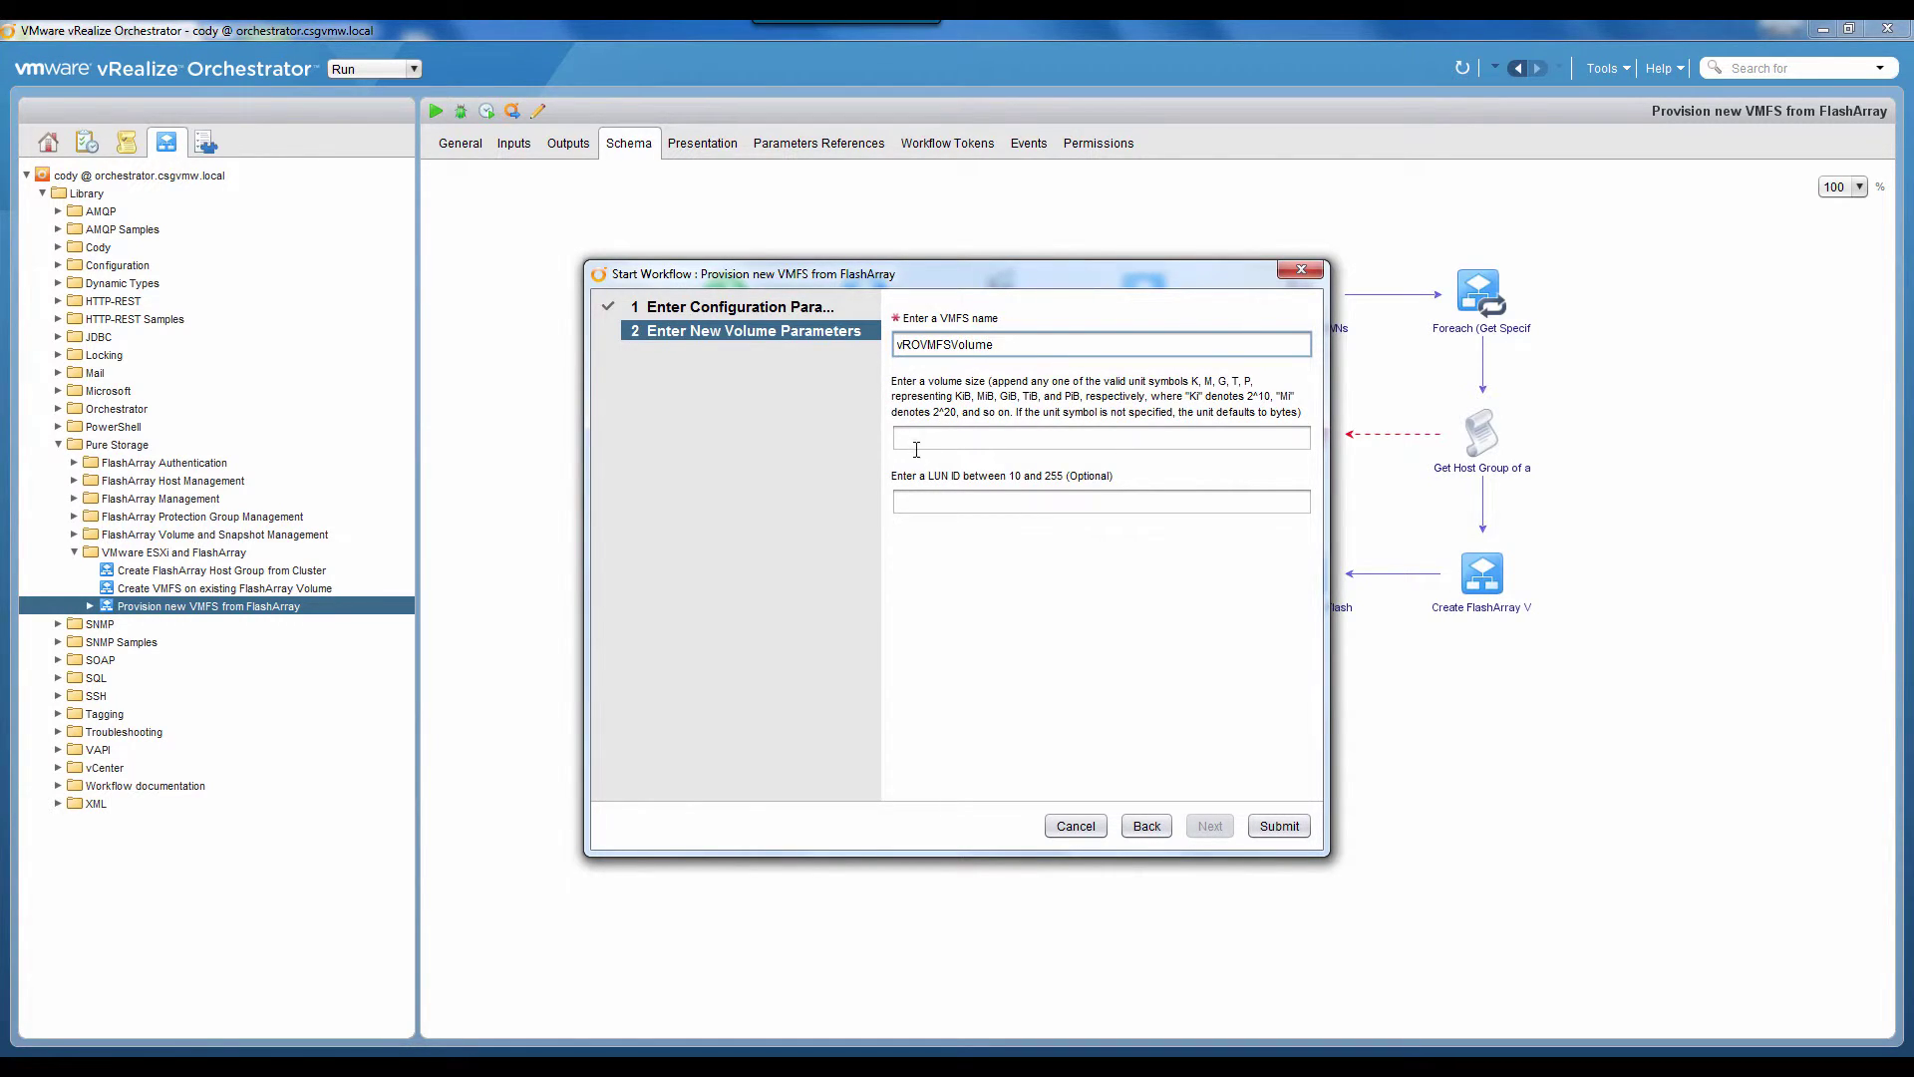
{"action": "left_click", "coordinate": [916, 445]}
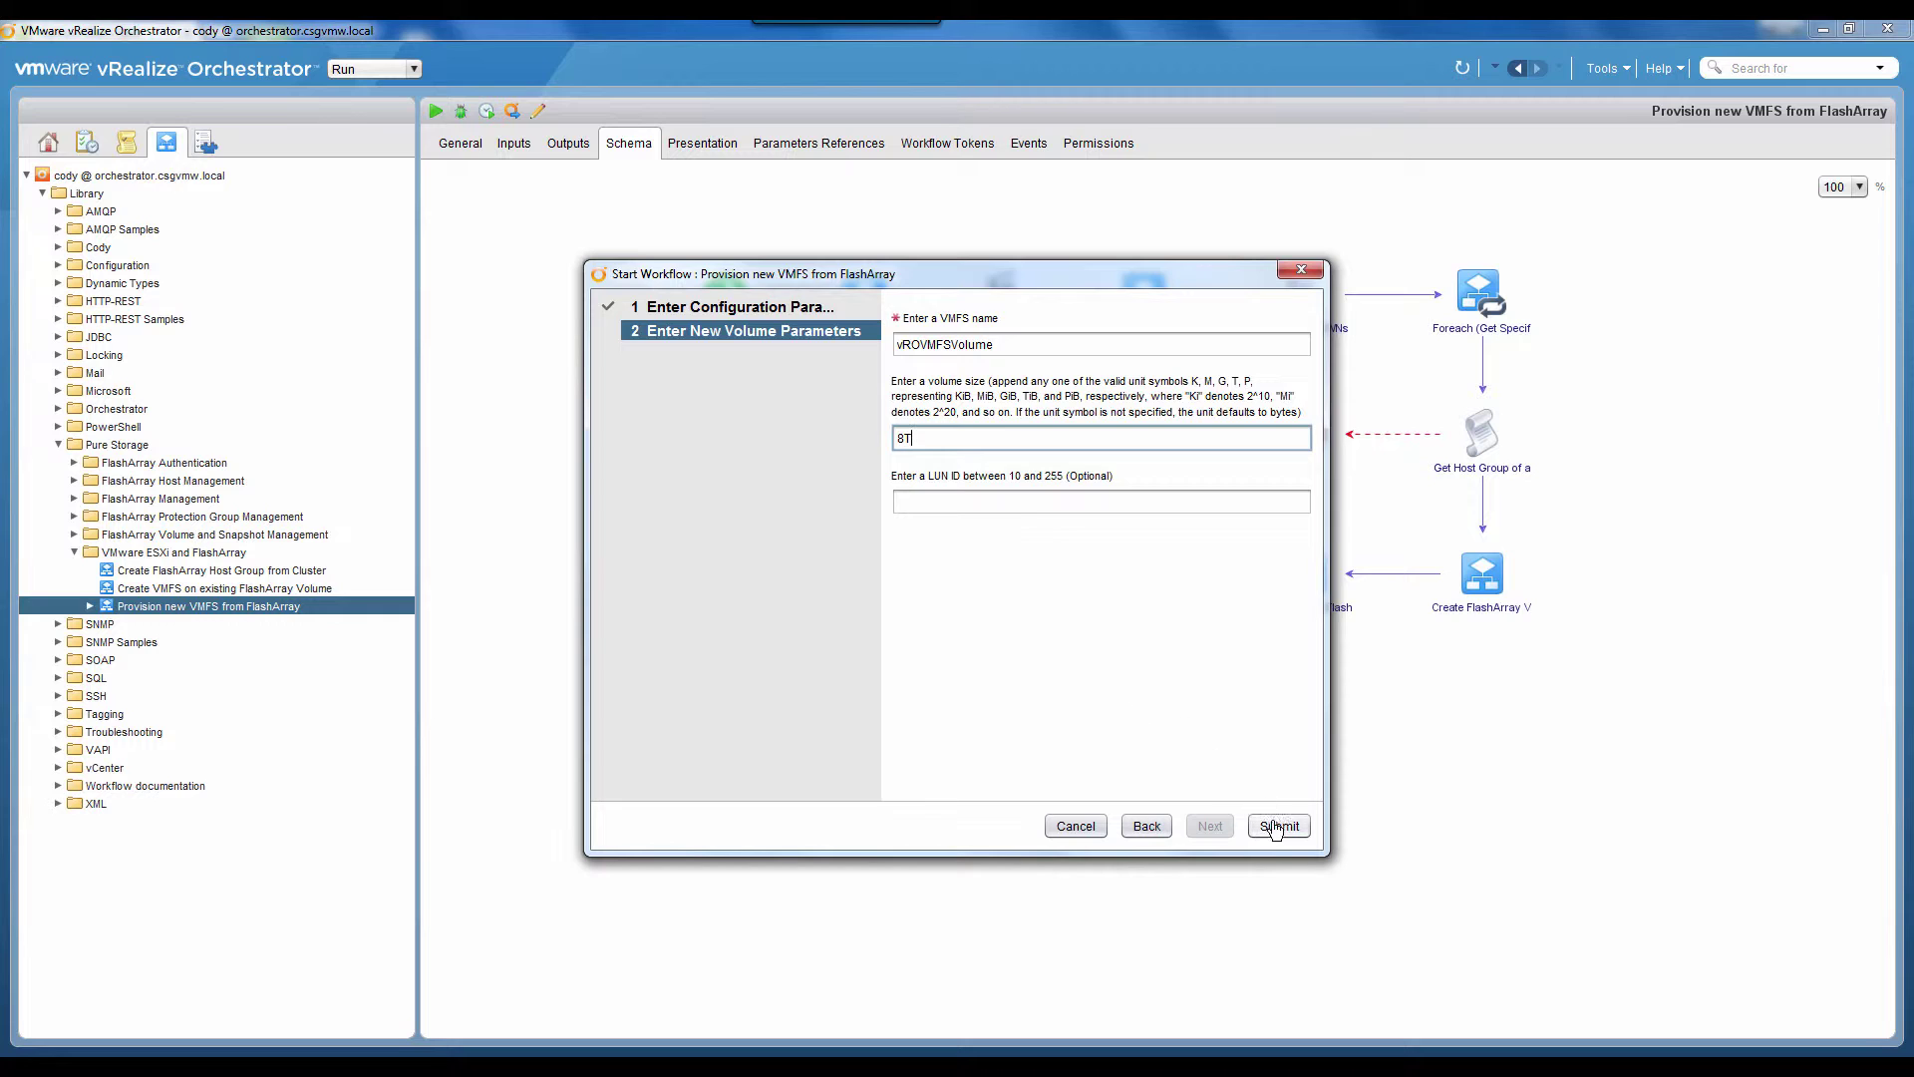
{"action": "left_click", "coordinate": [1276, 826]}
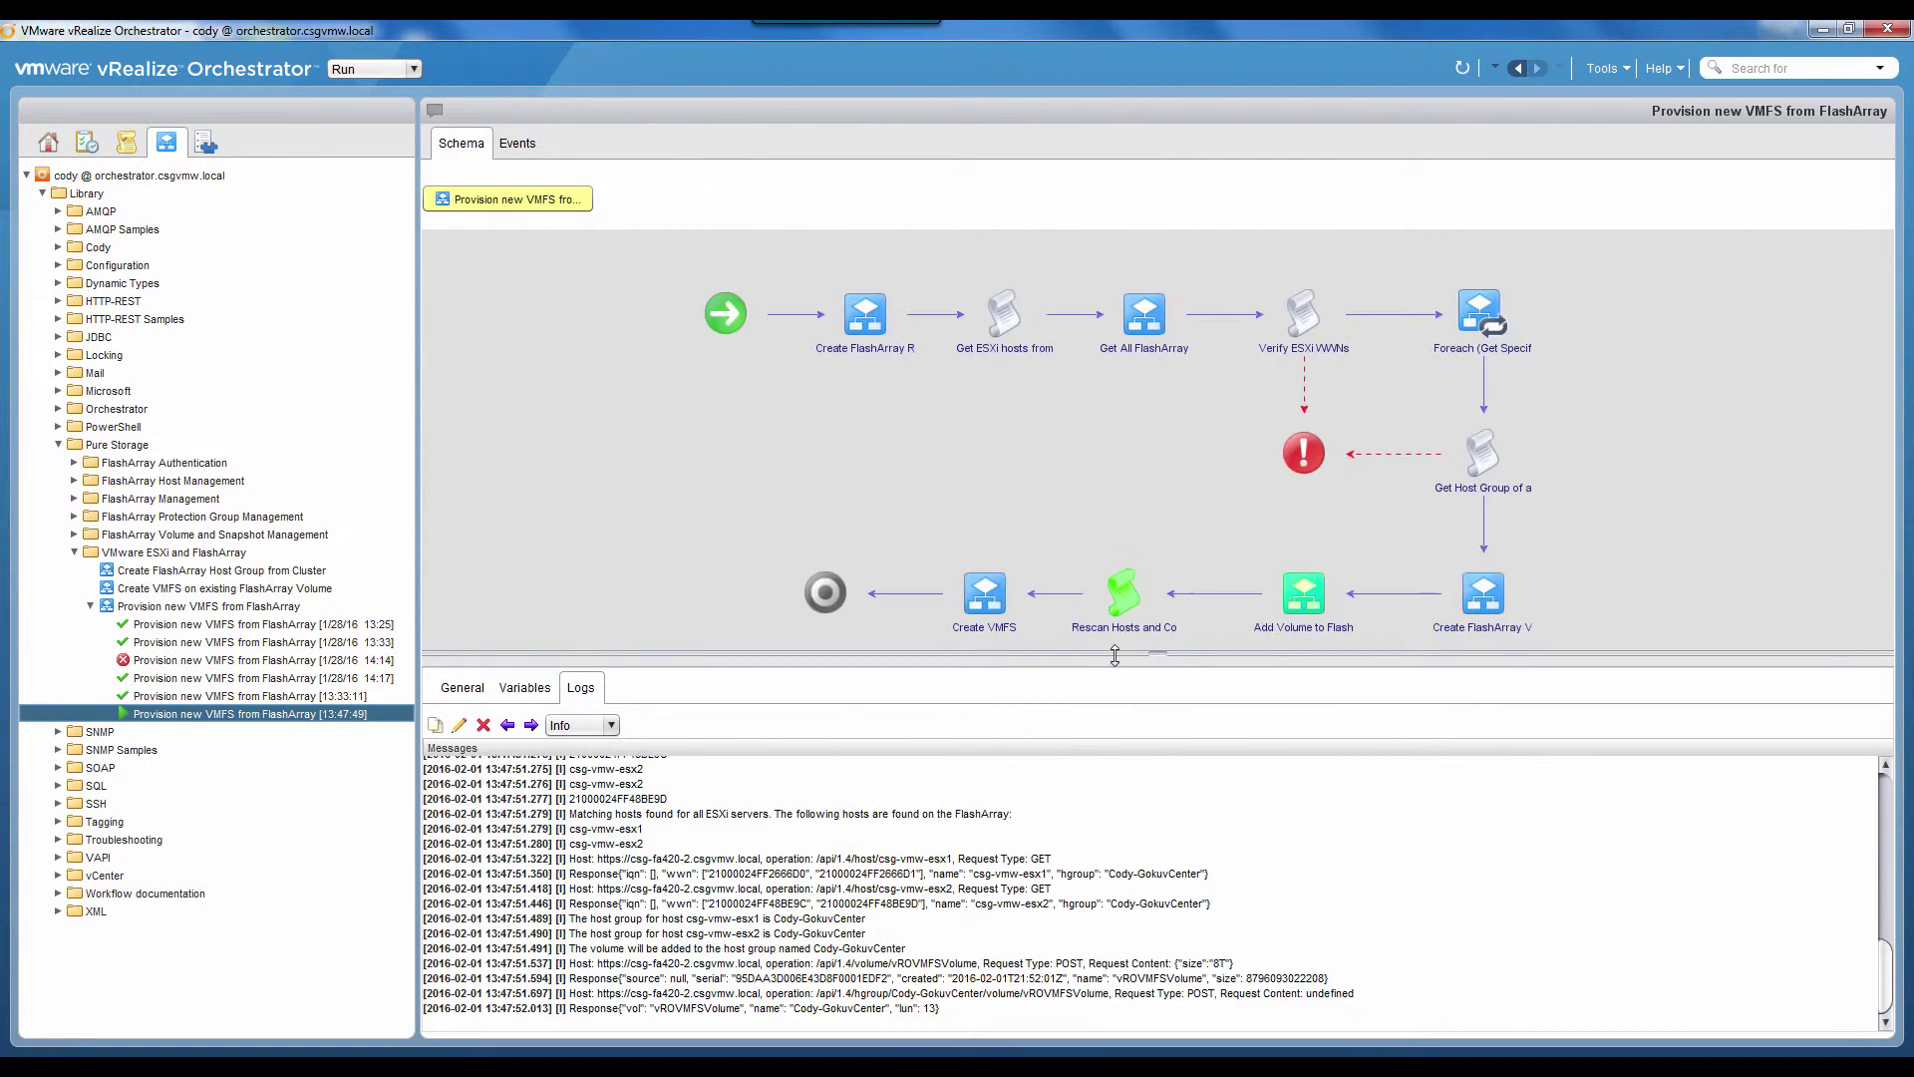
Step: Enlarge the Logs pane and scroll through the run's messages as vROVMFSVolume is created
{"action": "left_click_drag", "start_coordinate": [1115, 655], "coordinate": [1147, 546]}
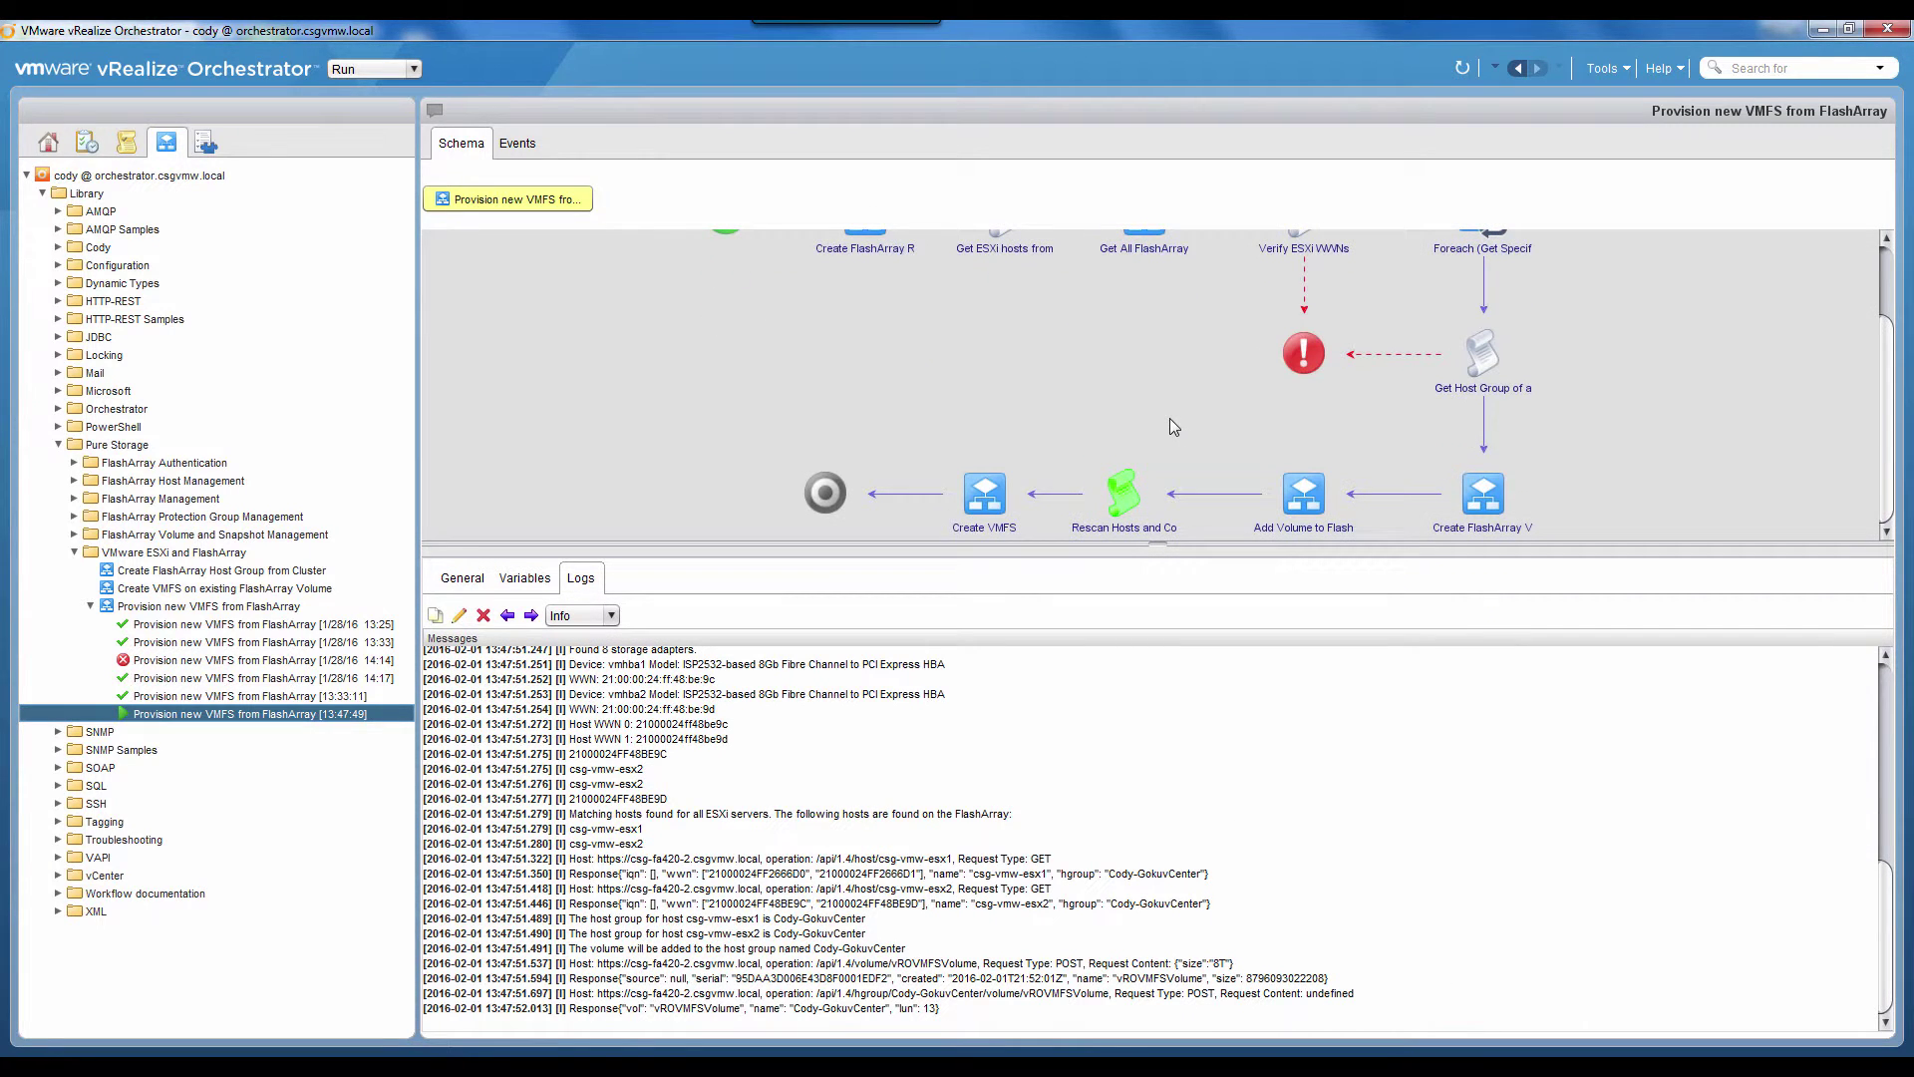
{"action": "scroll", "coordinate": [853, 755], "scroll_direction": "up", "scroll_amount": 10}
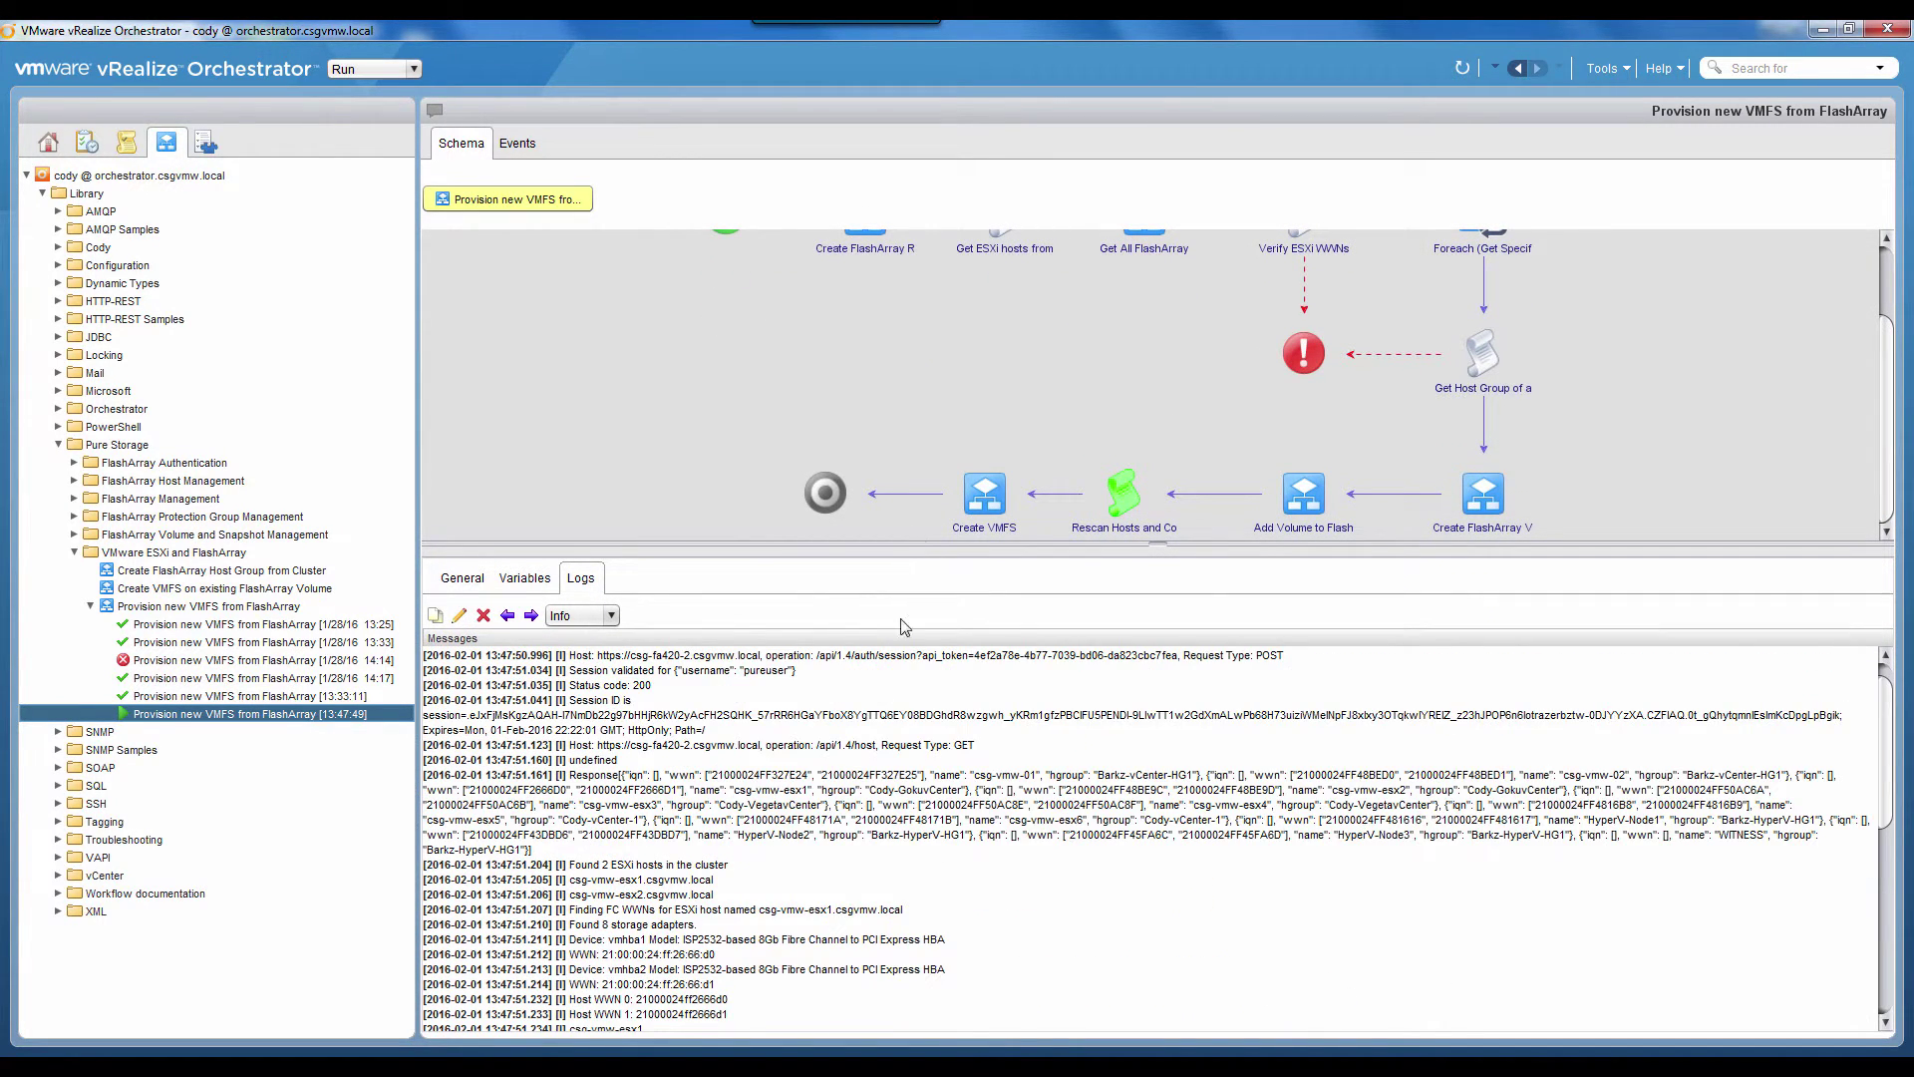
{"action": "scroll", "coordinate": [800, 677], "scroll_direction": "down", "scroll_amount": 10}
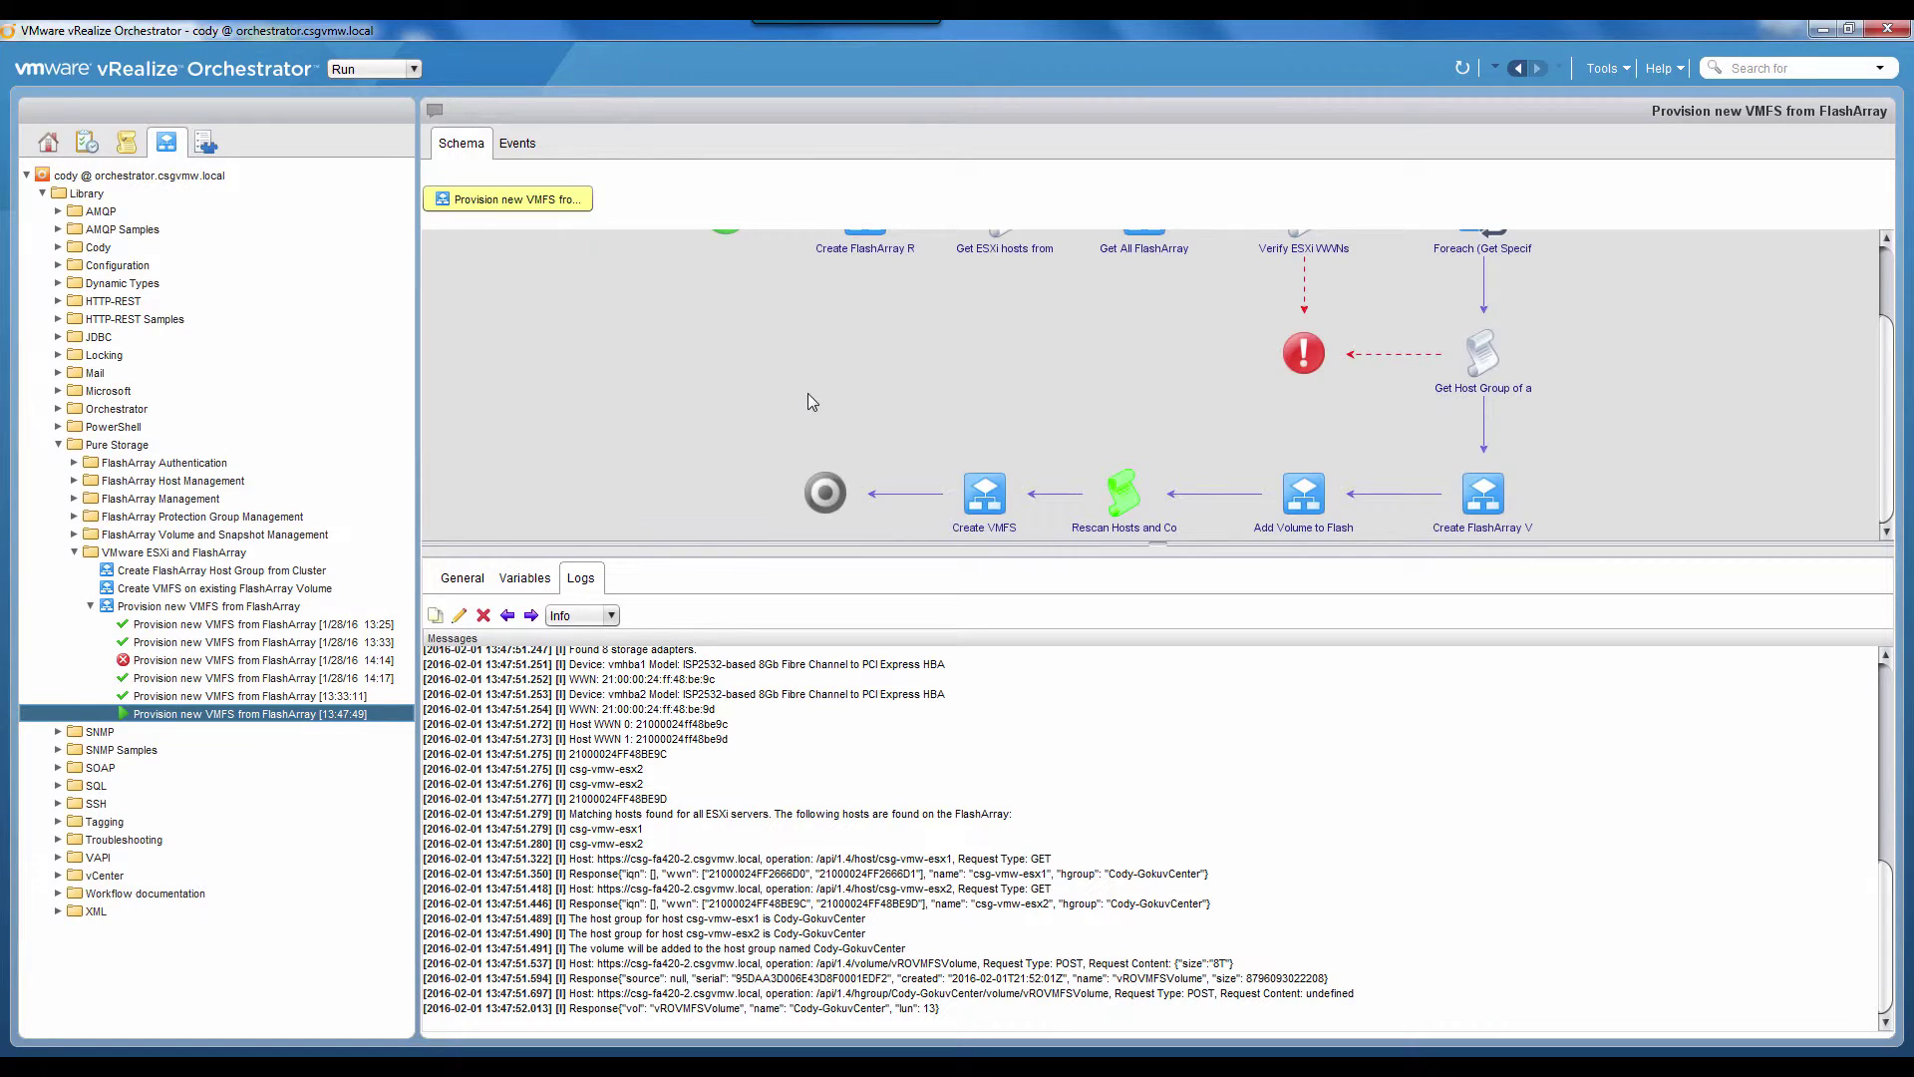
{"action": "scroll", "coordinate": [805, 395], "scroll_direction": "up", "scroll_amount": 3}
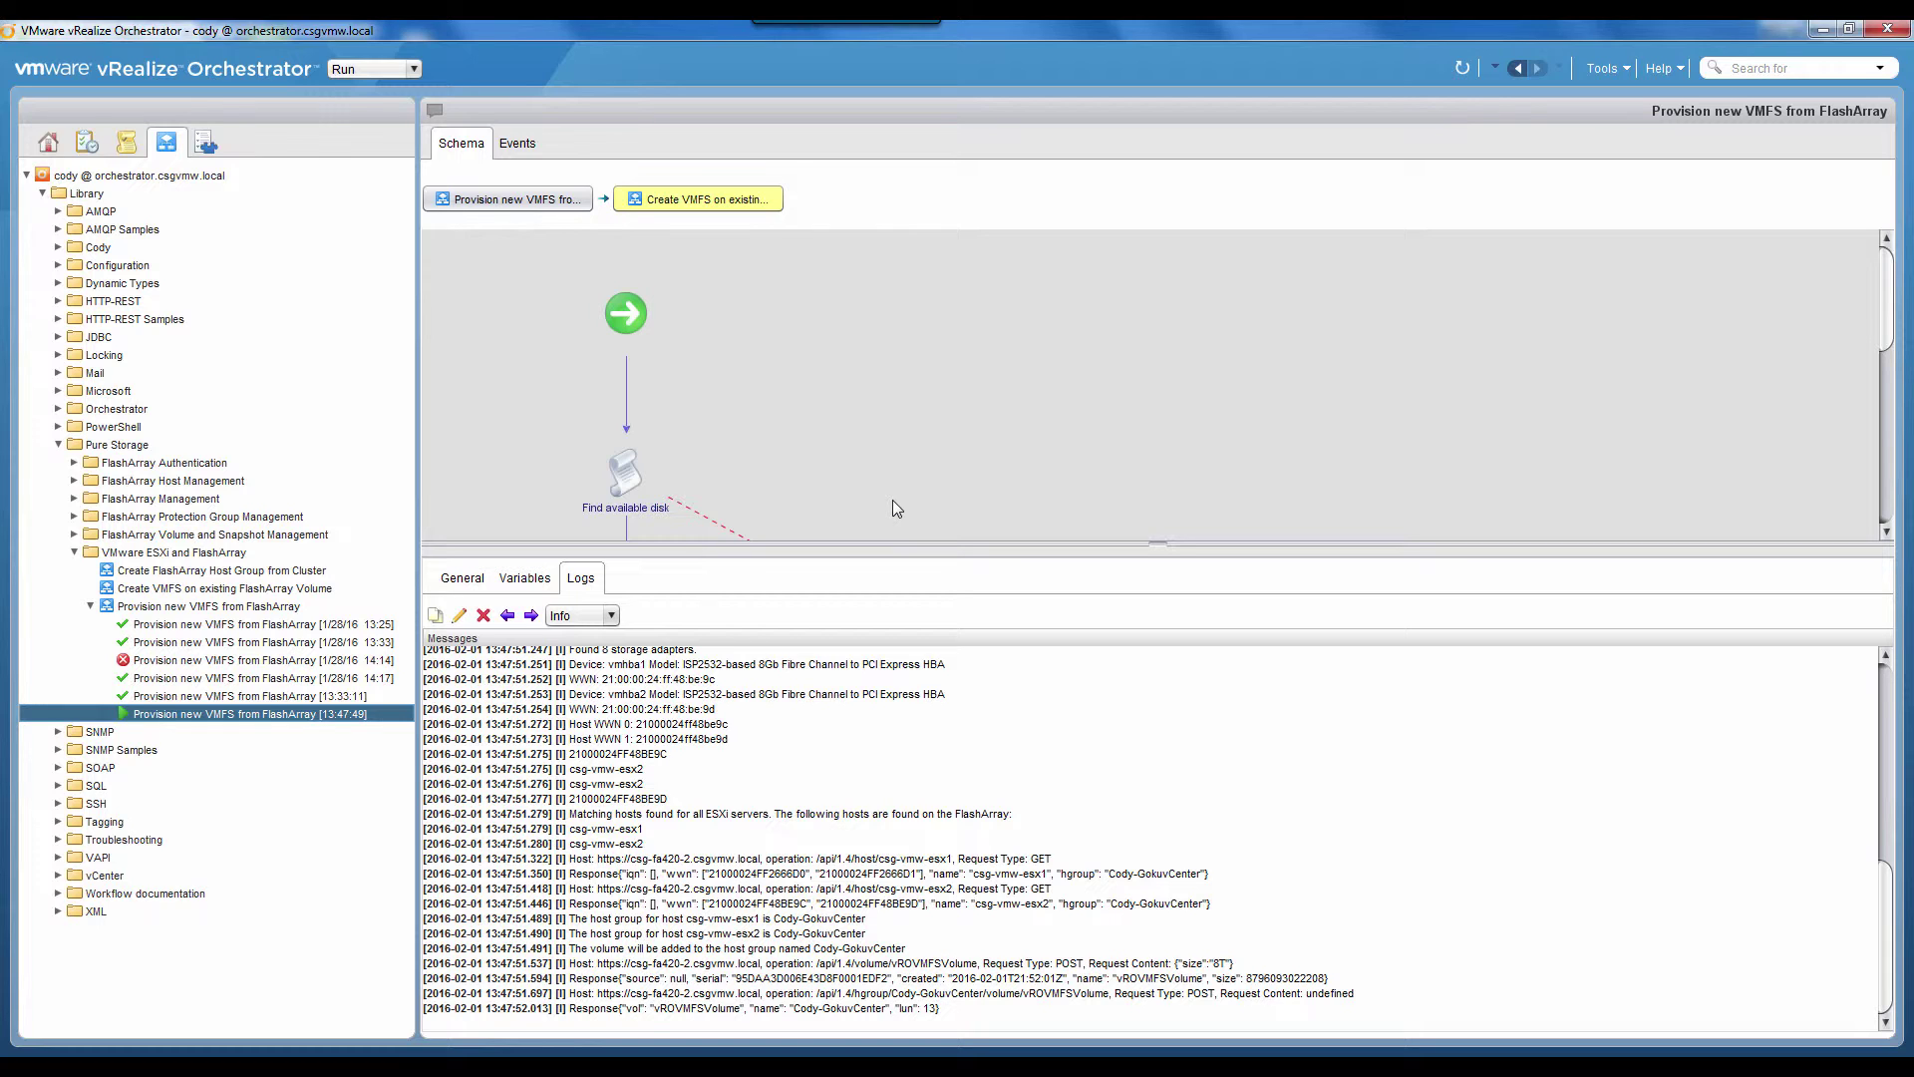
Step: Scroll the run's logs and highlight the line reporting the new volume's LUN
{"action": "scroll", "coordinate": [894, 500], "scroll_direction": "down", "scroll_amount": 5}
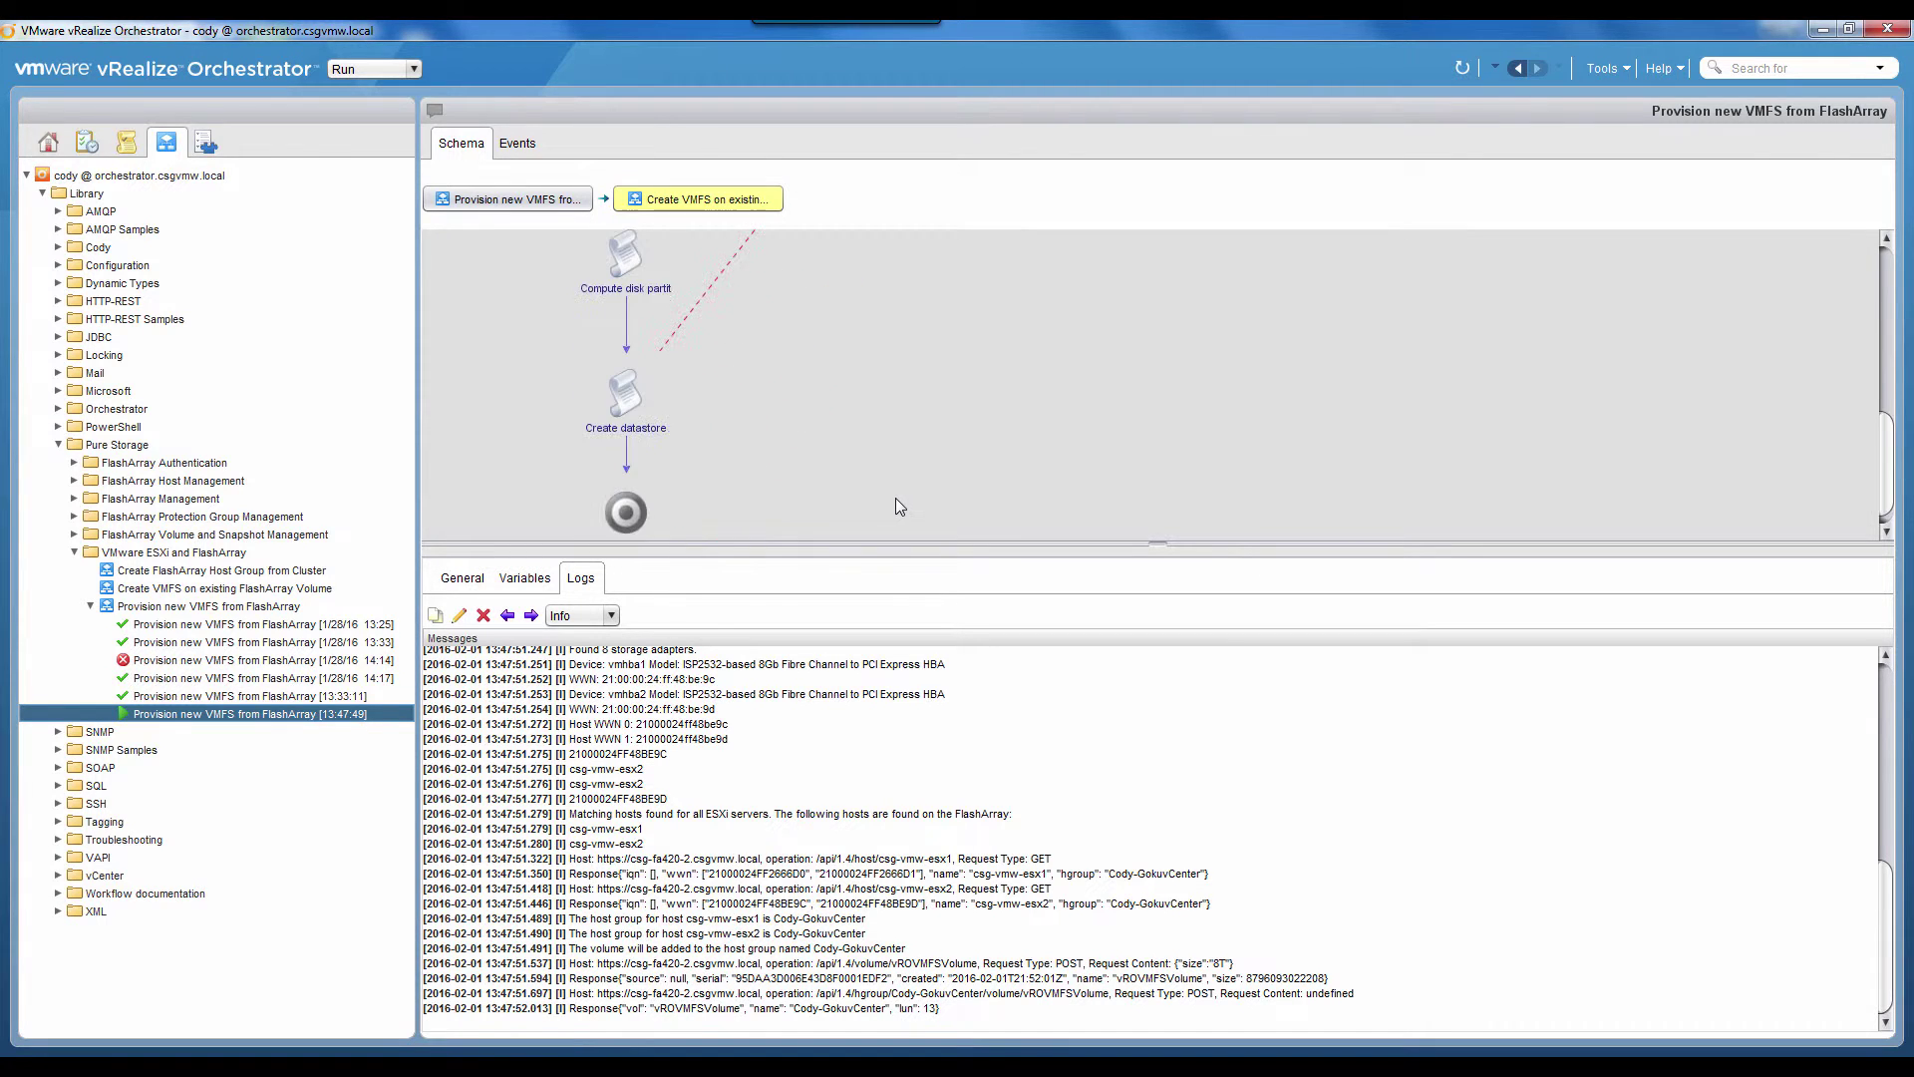
{"action": "scroll", "coordinate": [895, 499], "scroll_direction": "up", "scroll_amount": 5}
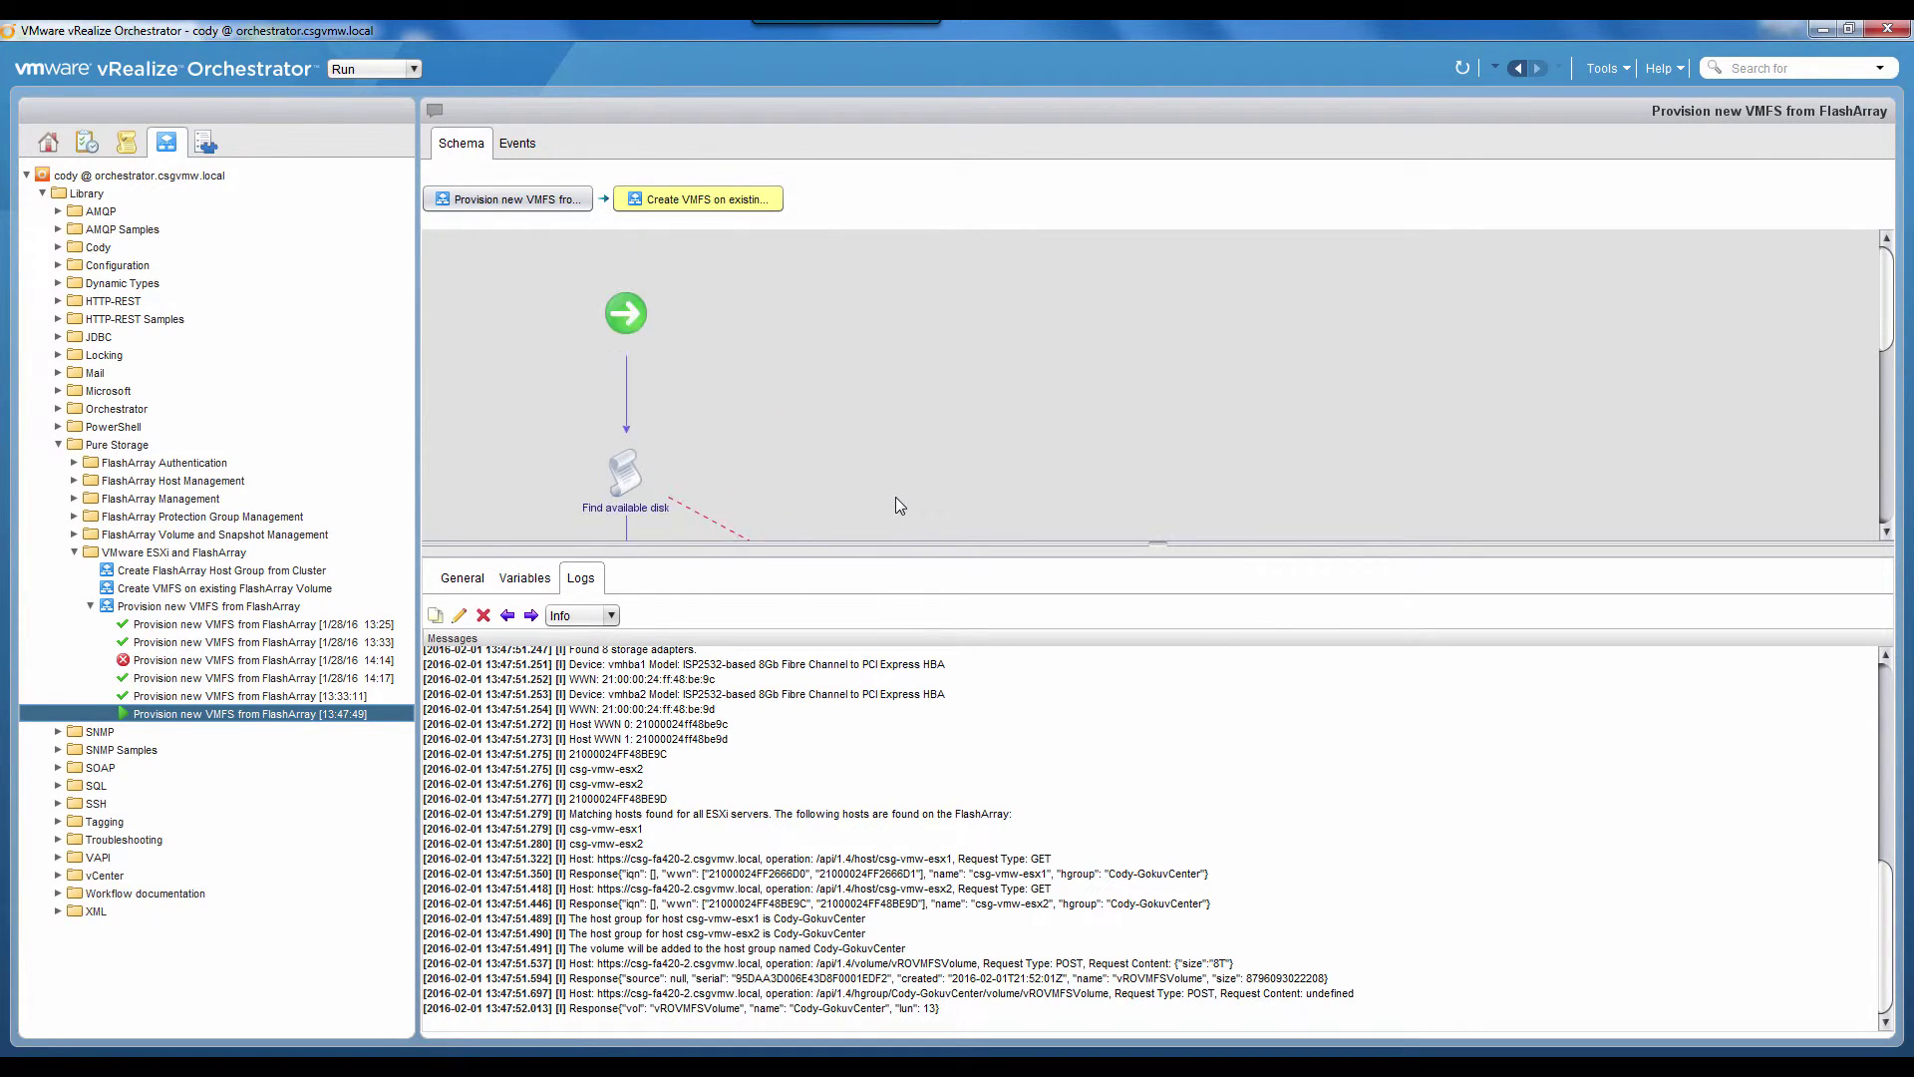
{"action": "scroll", "coordinate": [895, 502], "scroll_direction": "down", "scroll_amount": 5}
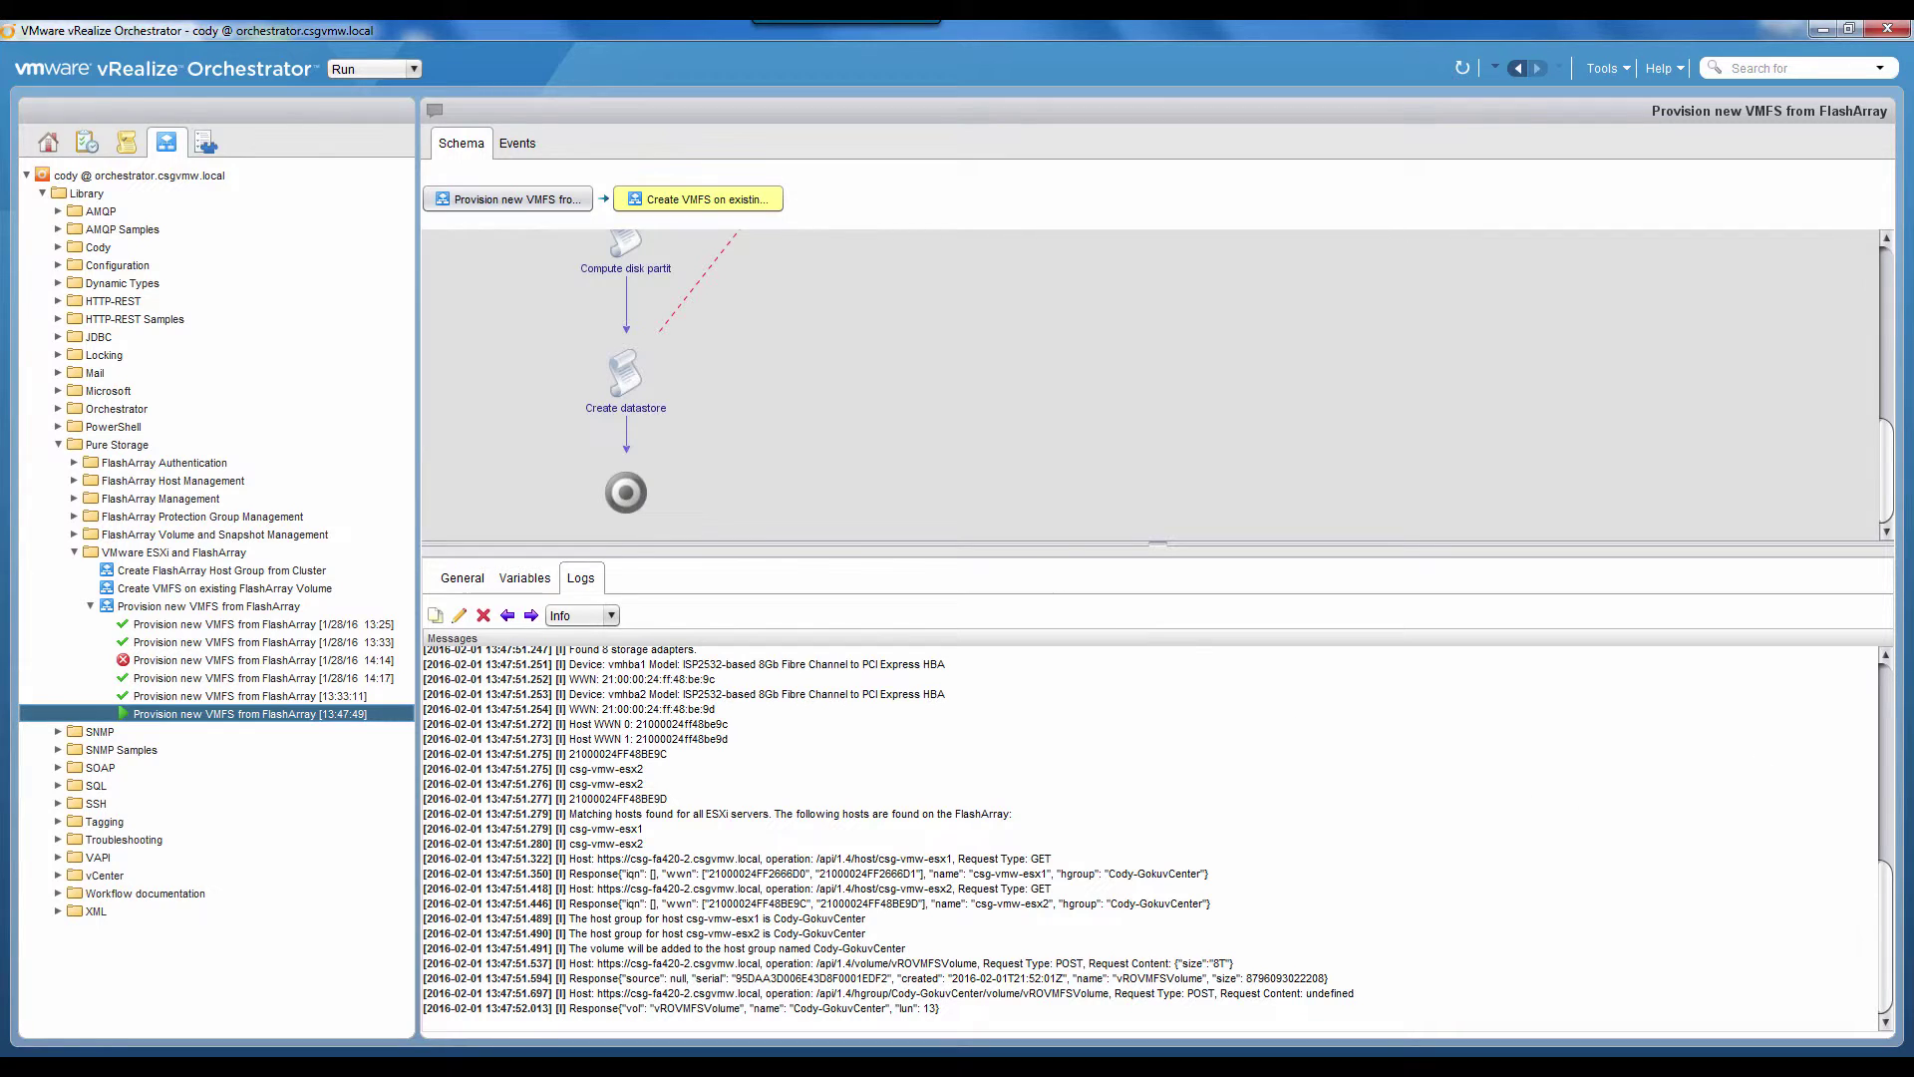
{"action": "left_click_drag", "start_coordinate": [1886, 942], "coordinate": [1866, 680]}
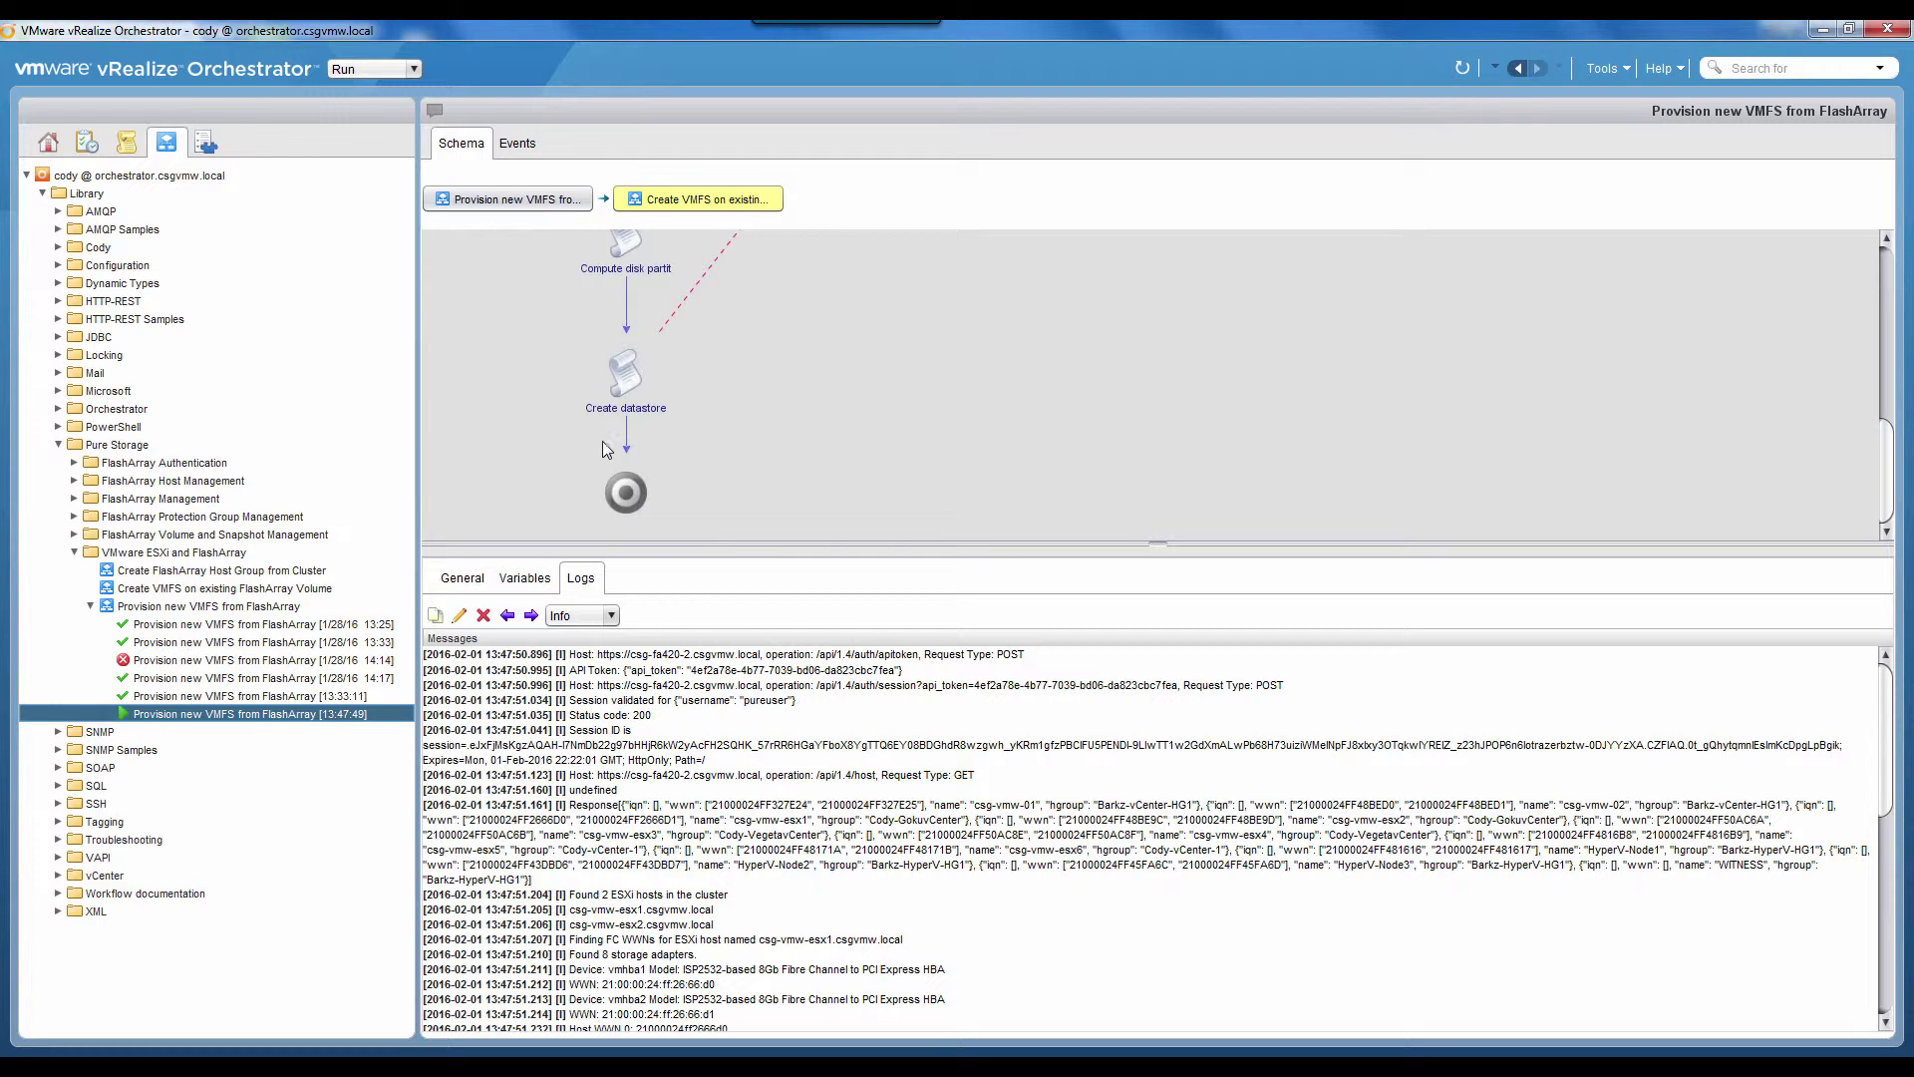
{"action": "scroll", "coordinate": [670, 760], "scroll_direction": "down", "scroll_amount": 10}
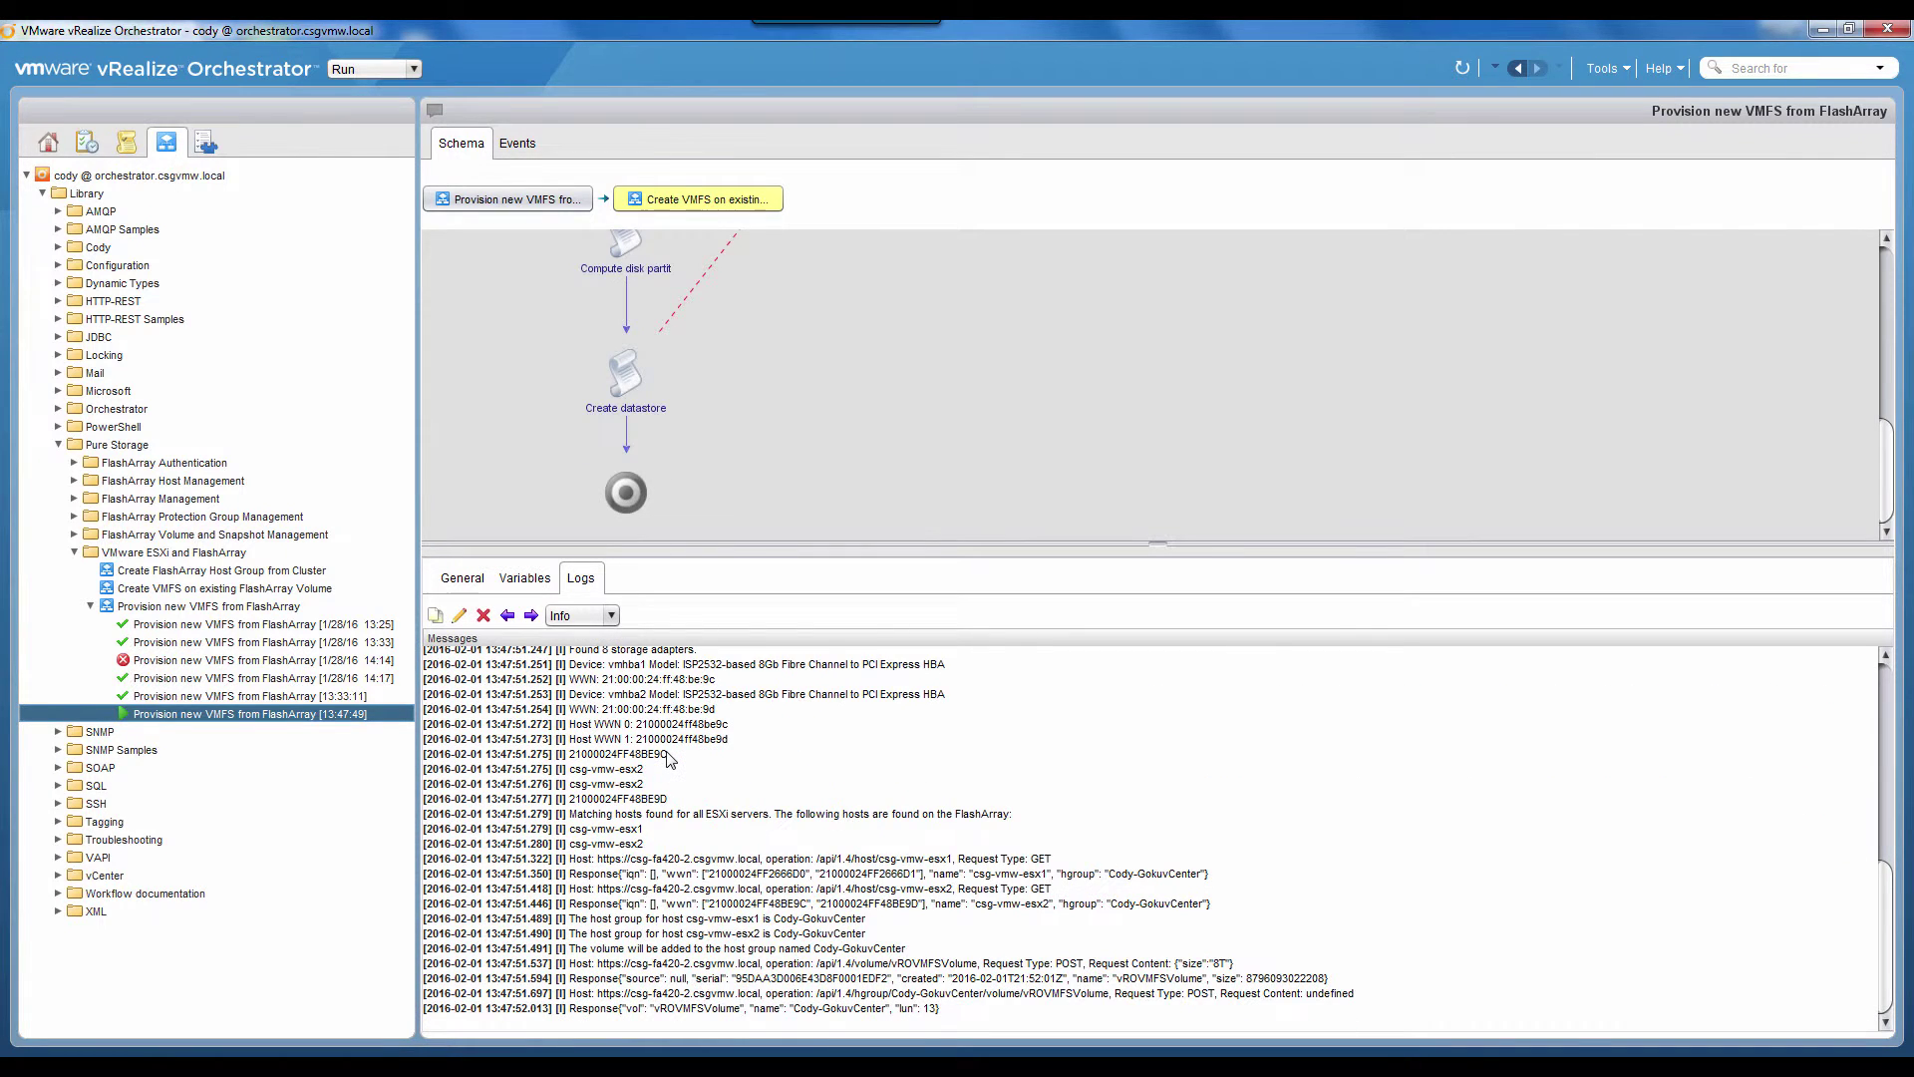
{"action": "left_click_drag", "start_coordinate": [582, 842], "coordinate": [932, 853]}
{"action": "left_click", "coordinate": [798, 857]}
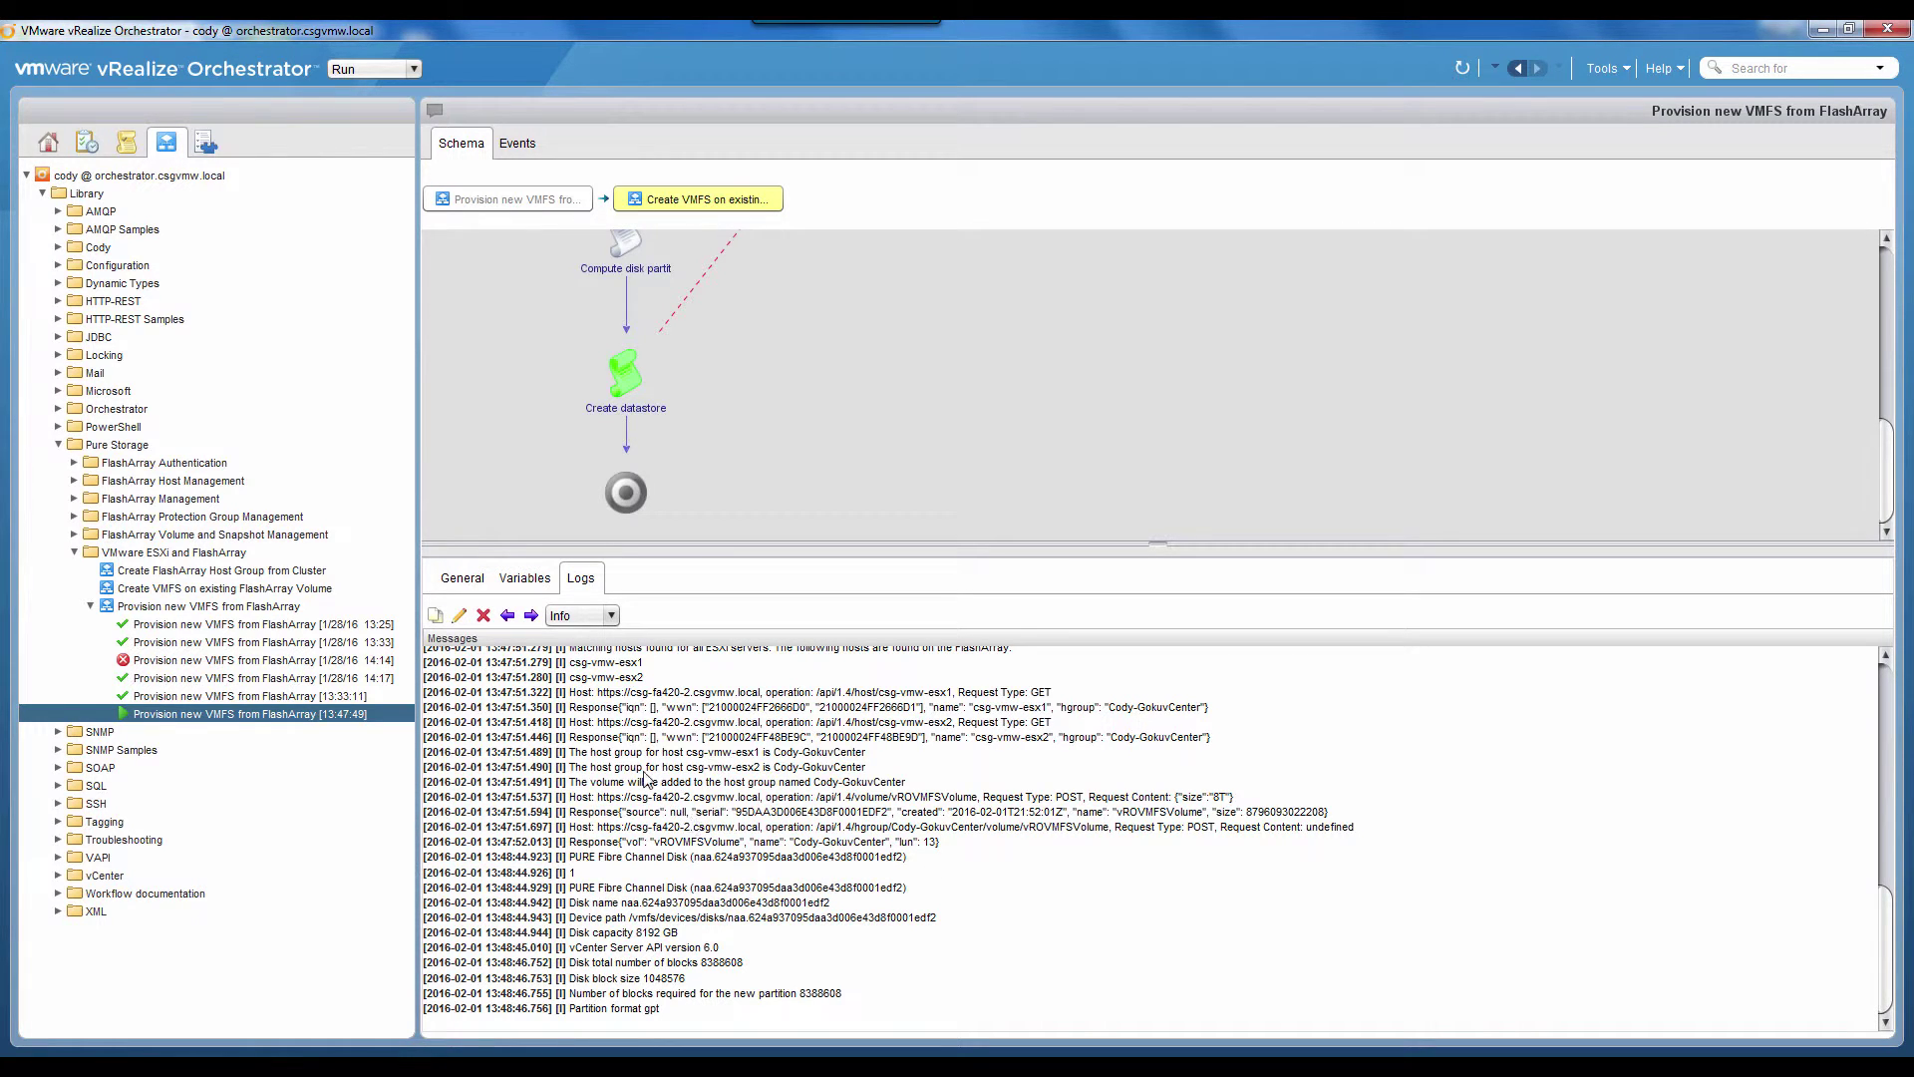
Step: Review the host group and new volume response log lines, then enlarge the schema to the full workflow
{"action": "scroll", "coordinate": [678, 748], "scroll_direction": "up", "scroll_amount": 8}
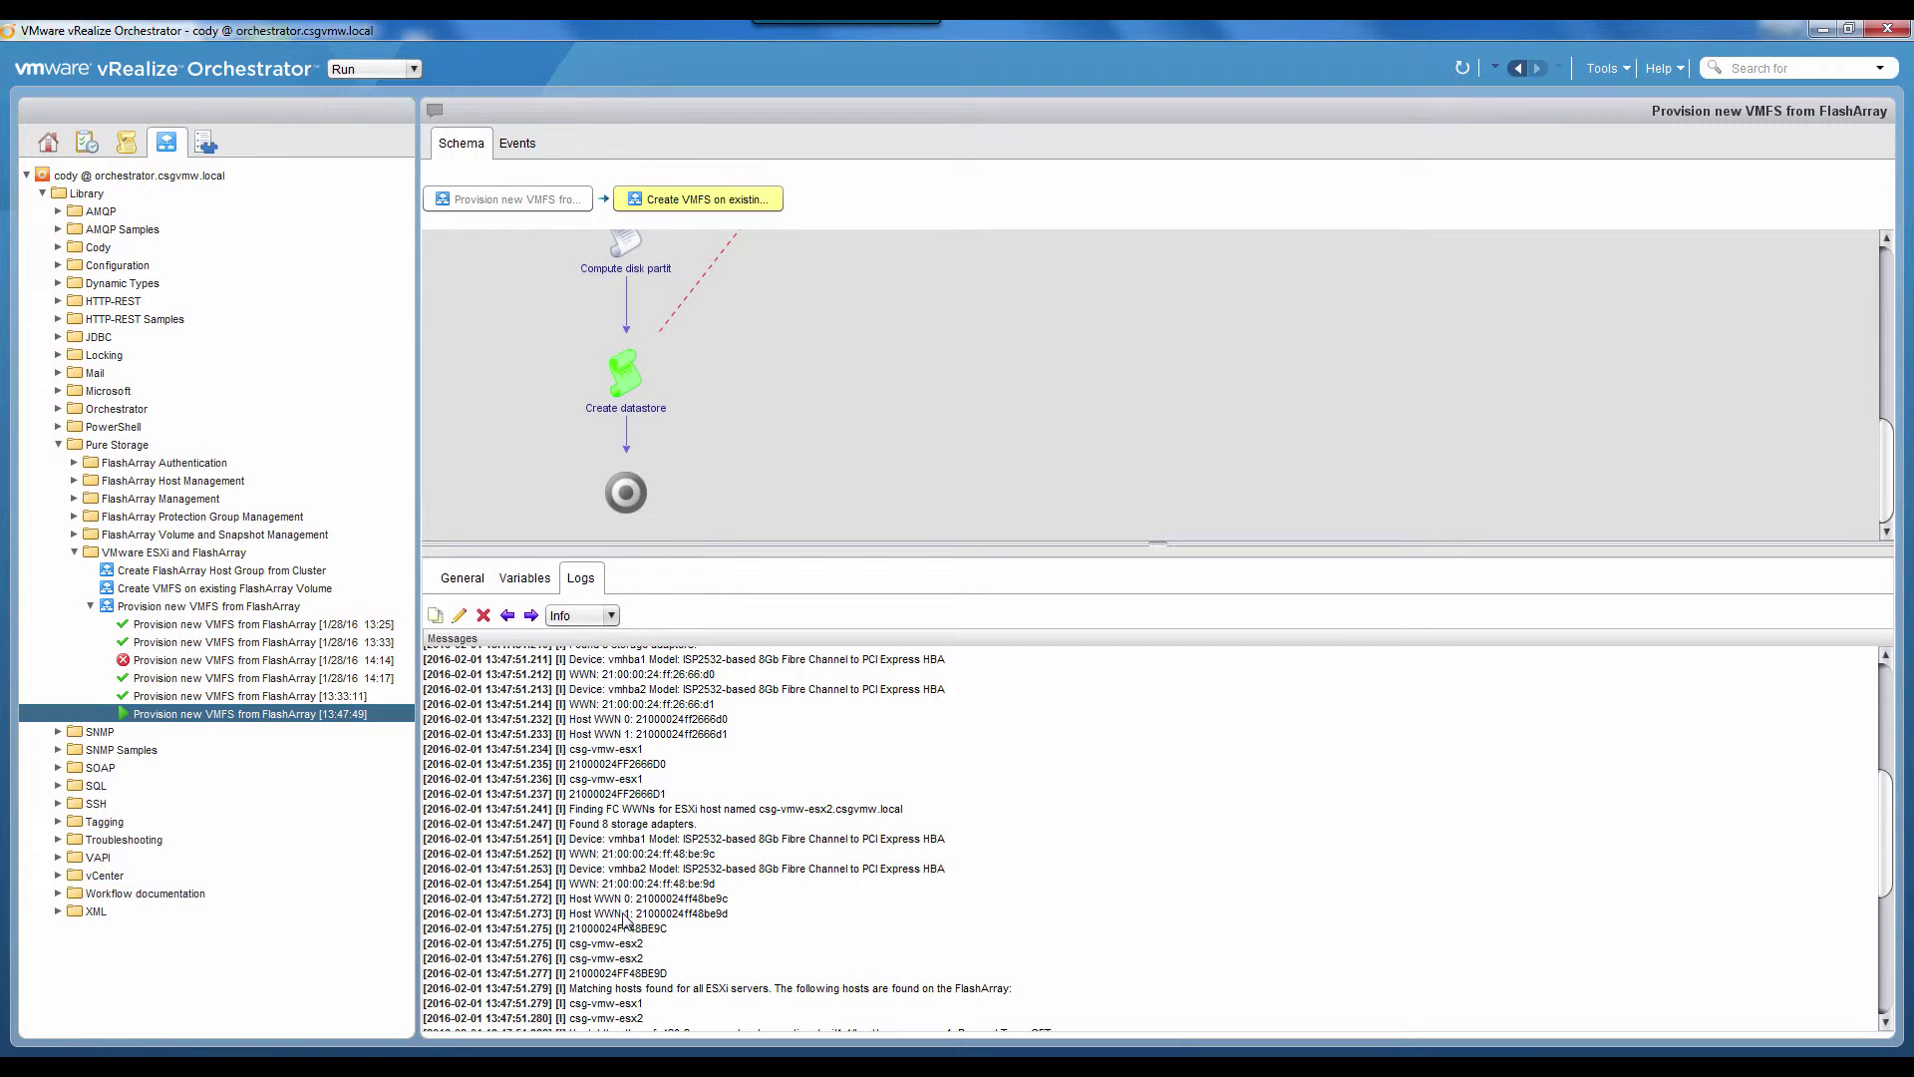
{"action": "scroll", "coordinate": [632, 910], "scroll_direction": "down", "scroll_amount": 5}
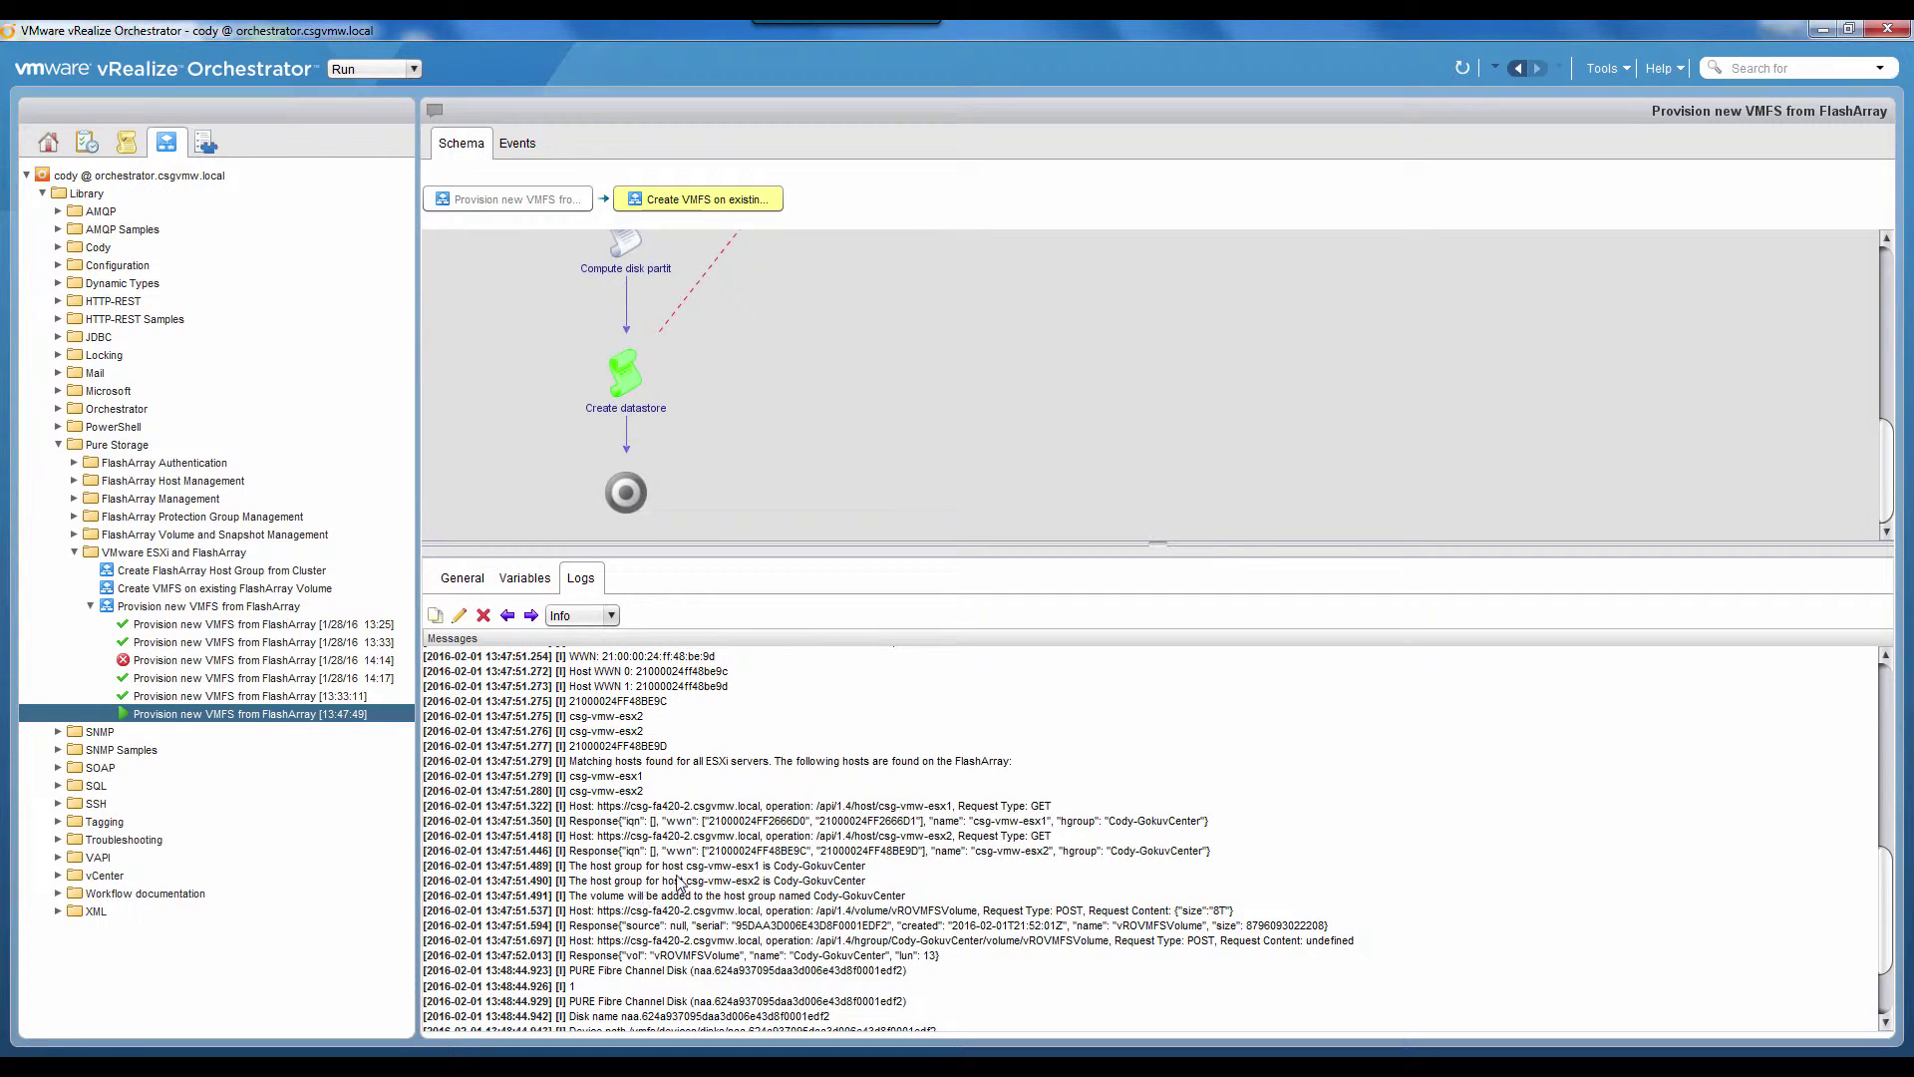
{"action": "left_click_drag", "start_coordinate": [785, 865], "coordinate": [647, 896]}
{"action": "scroll", "coordinate": [676, 913], "scroll_direction": "down", "scroll_amount": 3}
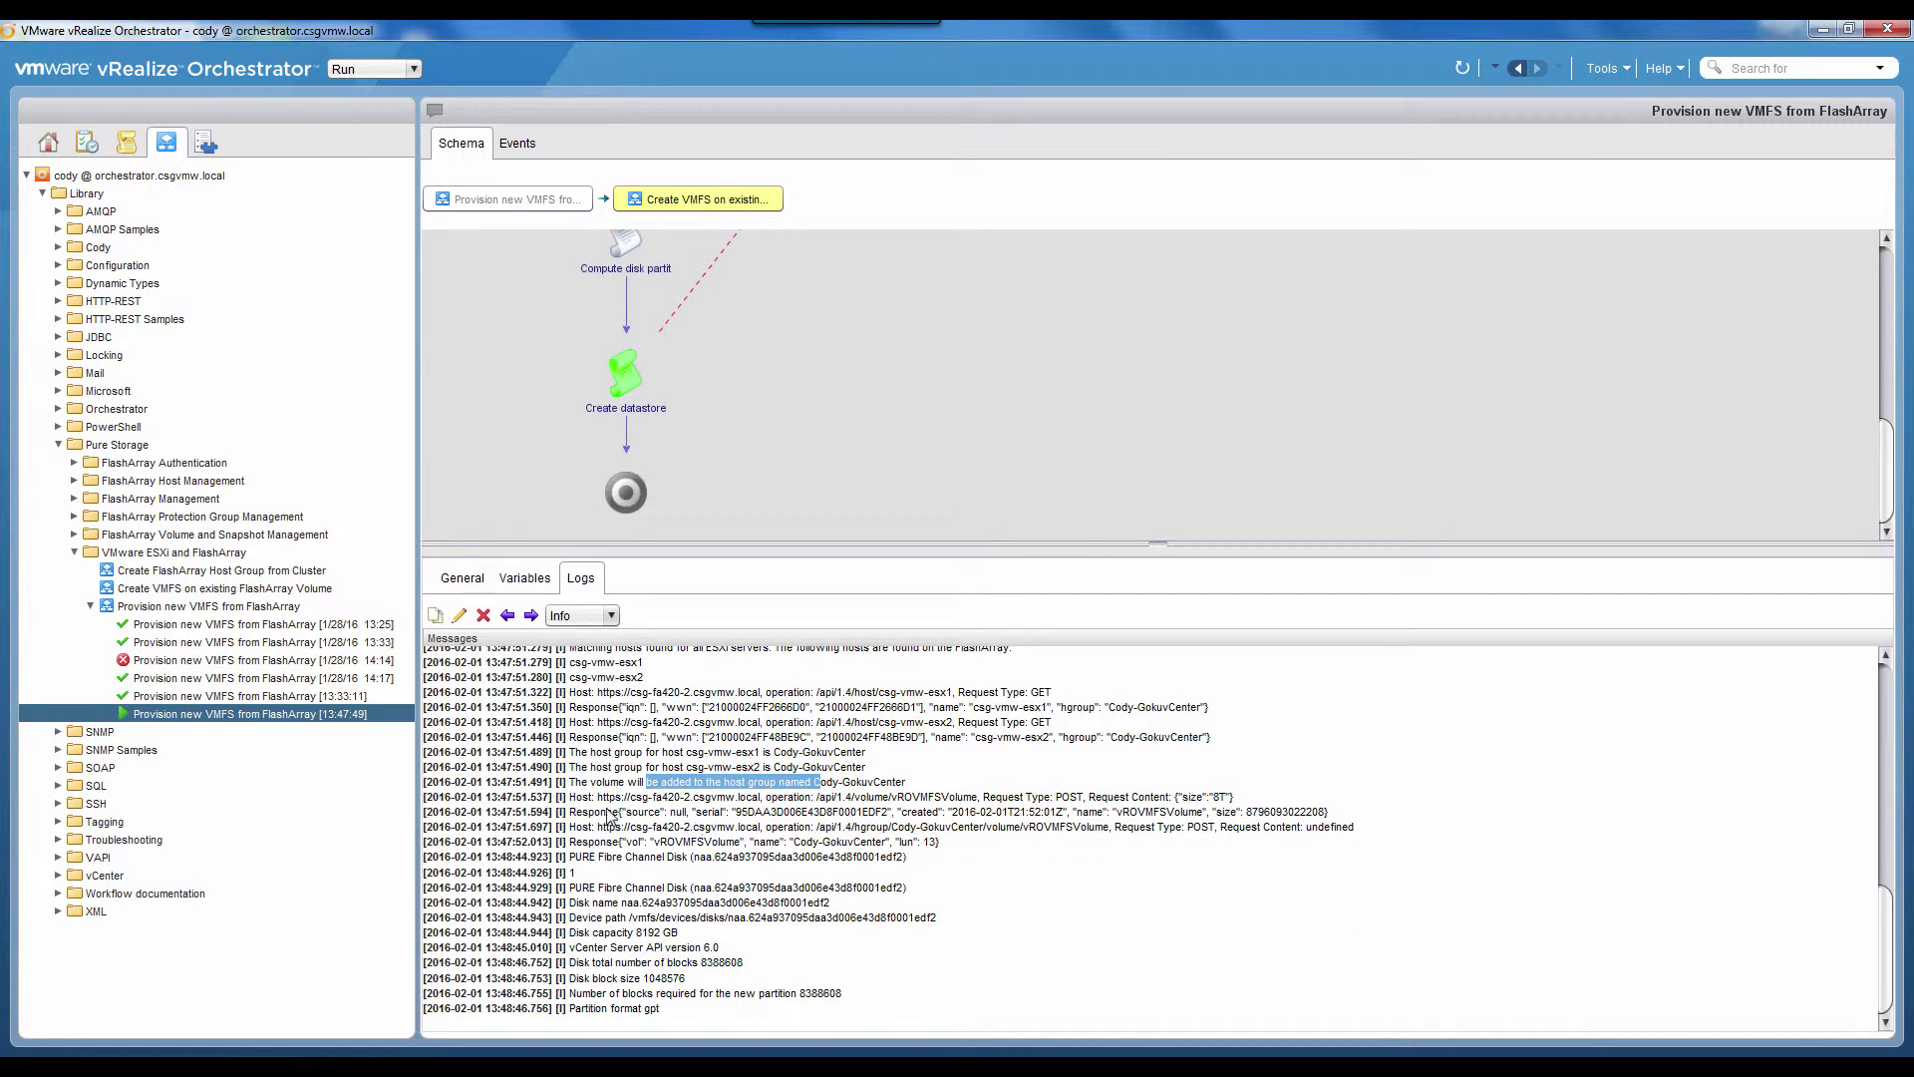
{"action": "left_click_drag", "start_coordinate": [583, 813], "coordinate": [1277, 815]}
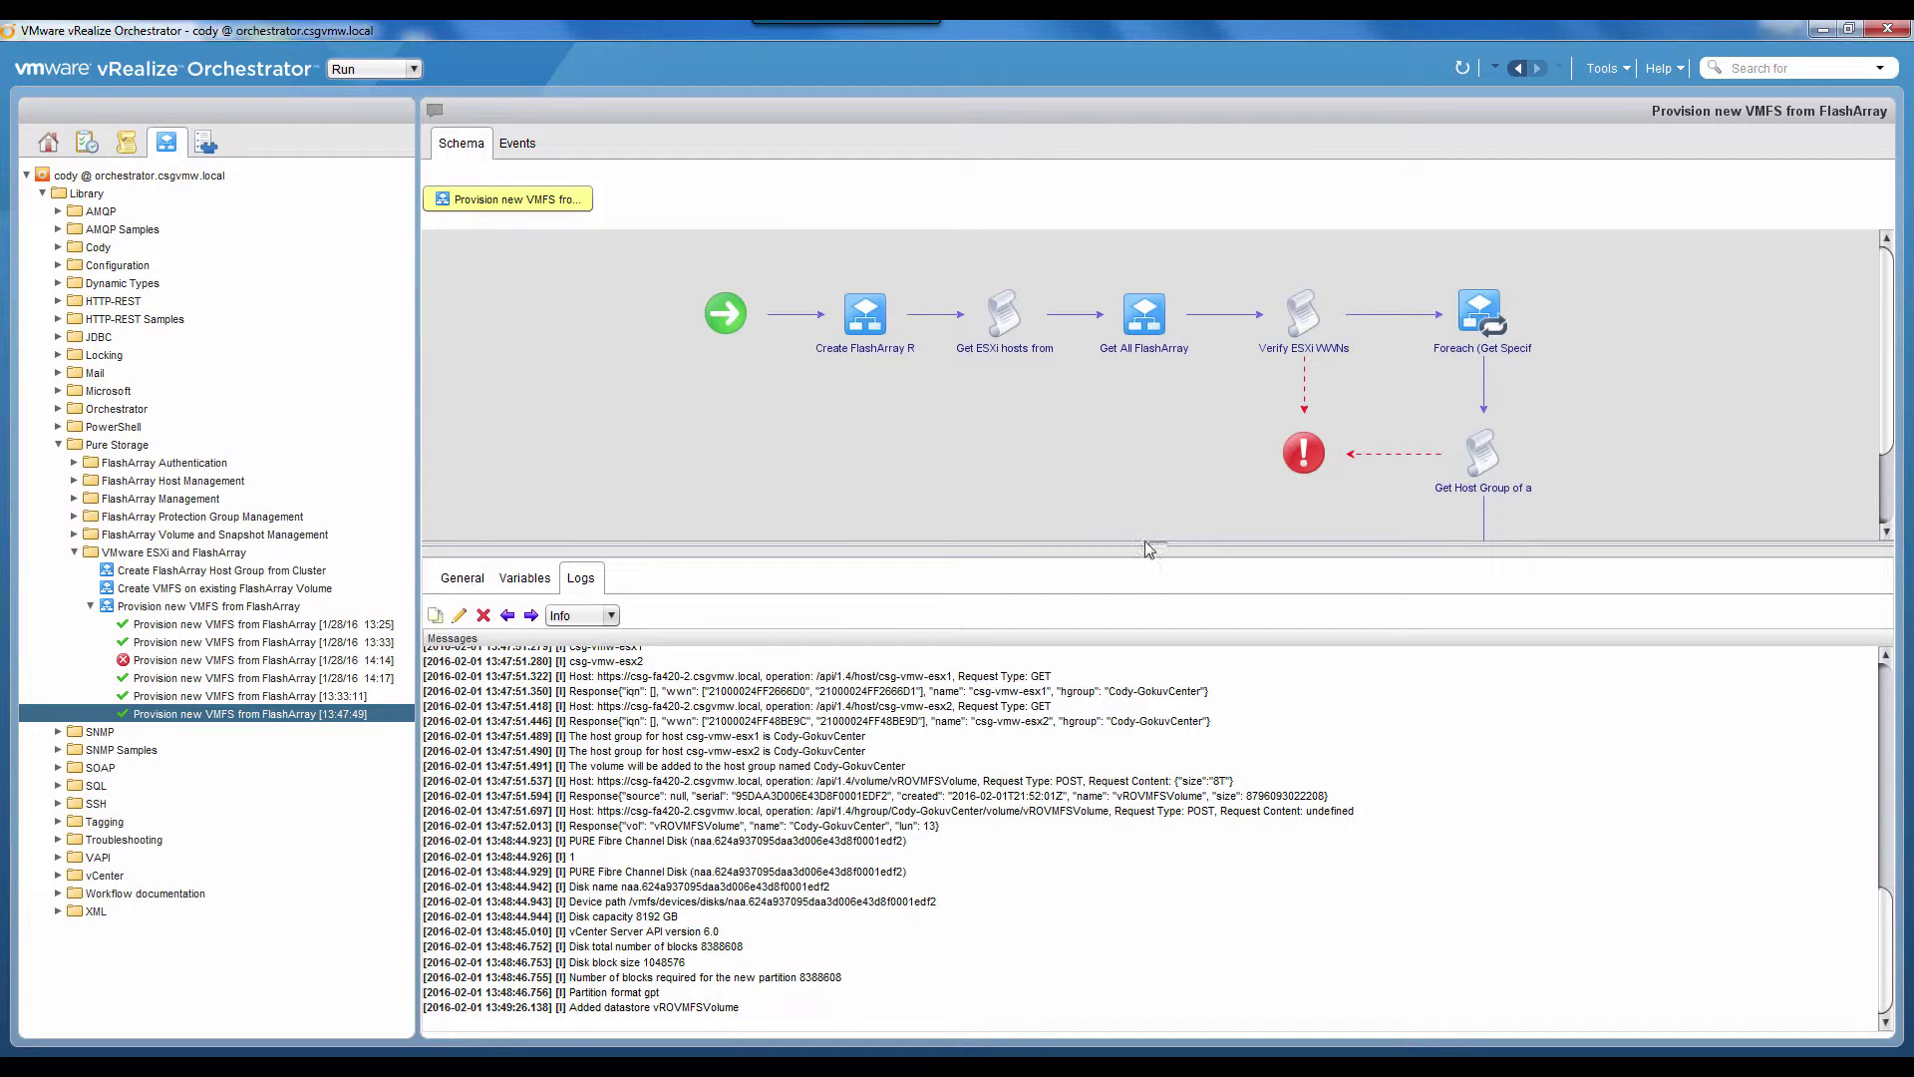
{"action": "left_click_drag", "start_coordinate": [1155, 547], "coordinate": [1137, 785]}
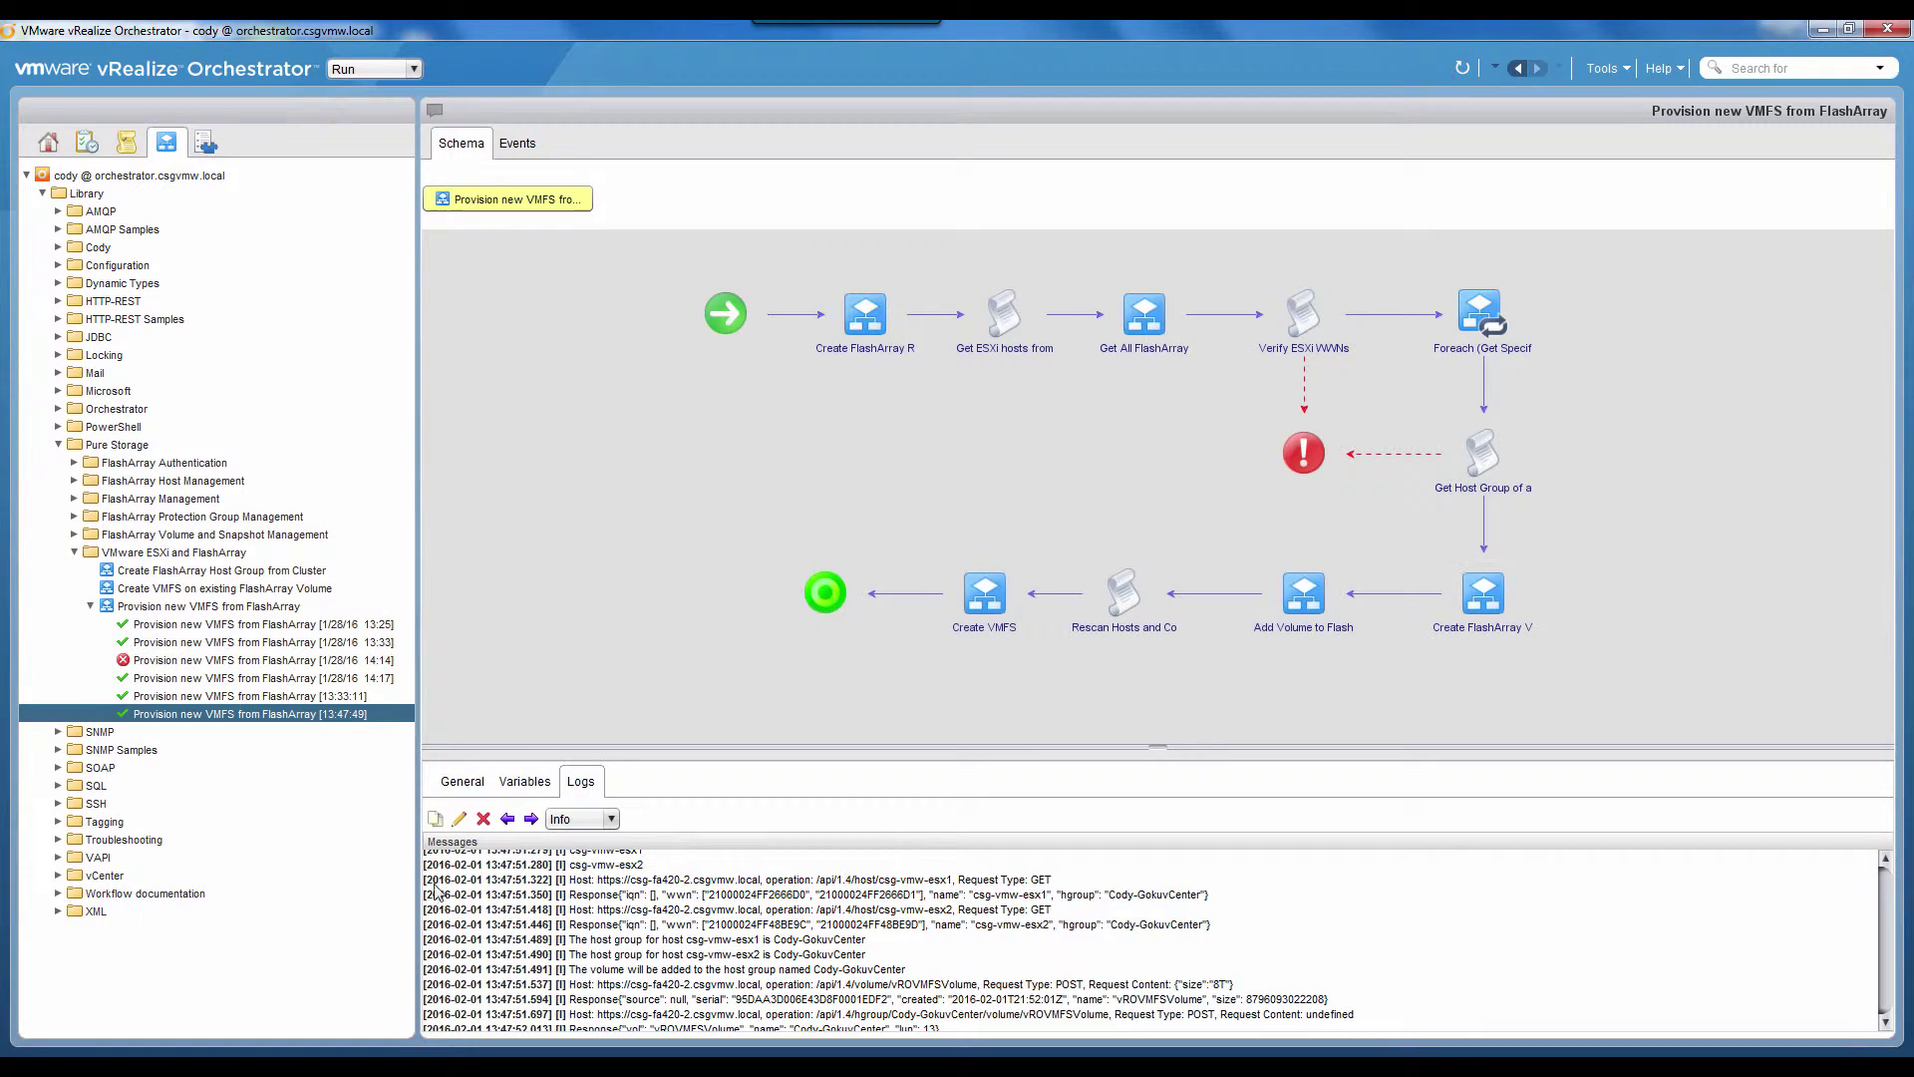
Step: In vSphere Web Client, open vROVMFSVolume from the Storage inventory to check its FlashArray details, then return to Orchestrator
{"action": "mouse_move", "coordinate": [237, 1067]}
{"action": "left_click", "coordinate": [319, 1005]}
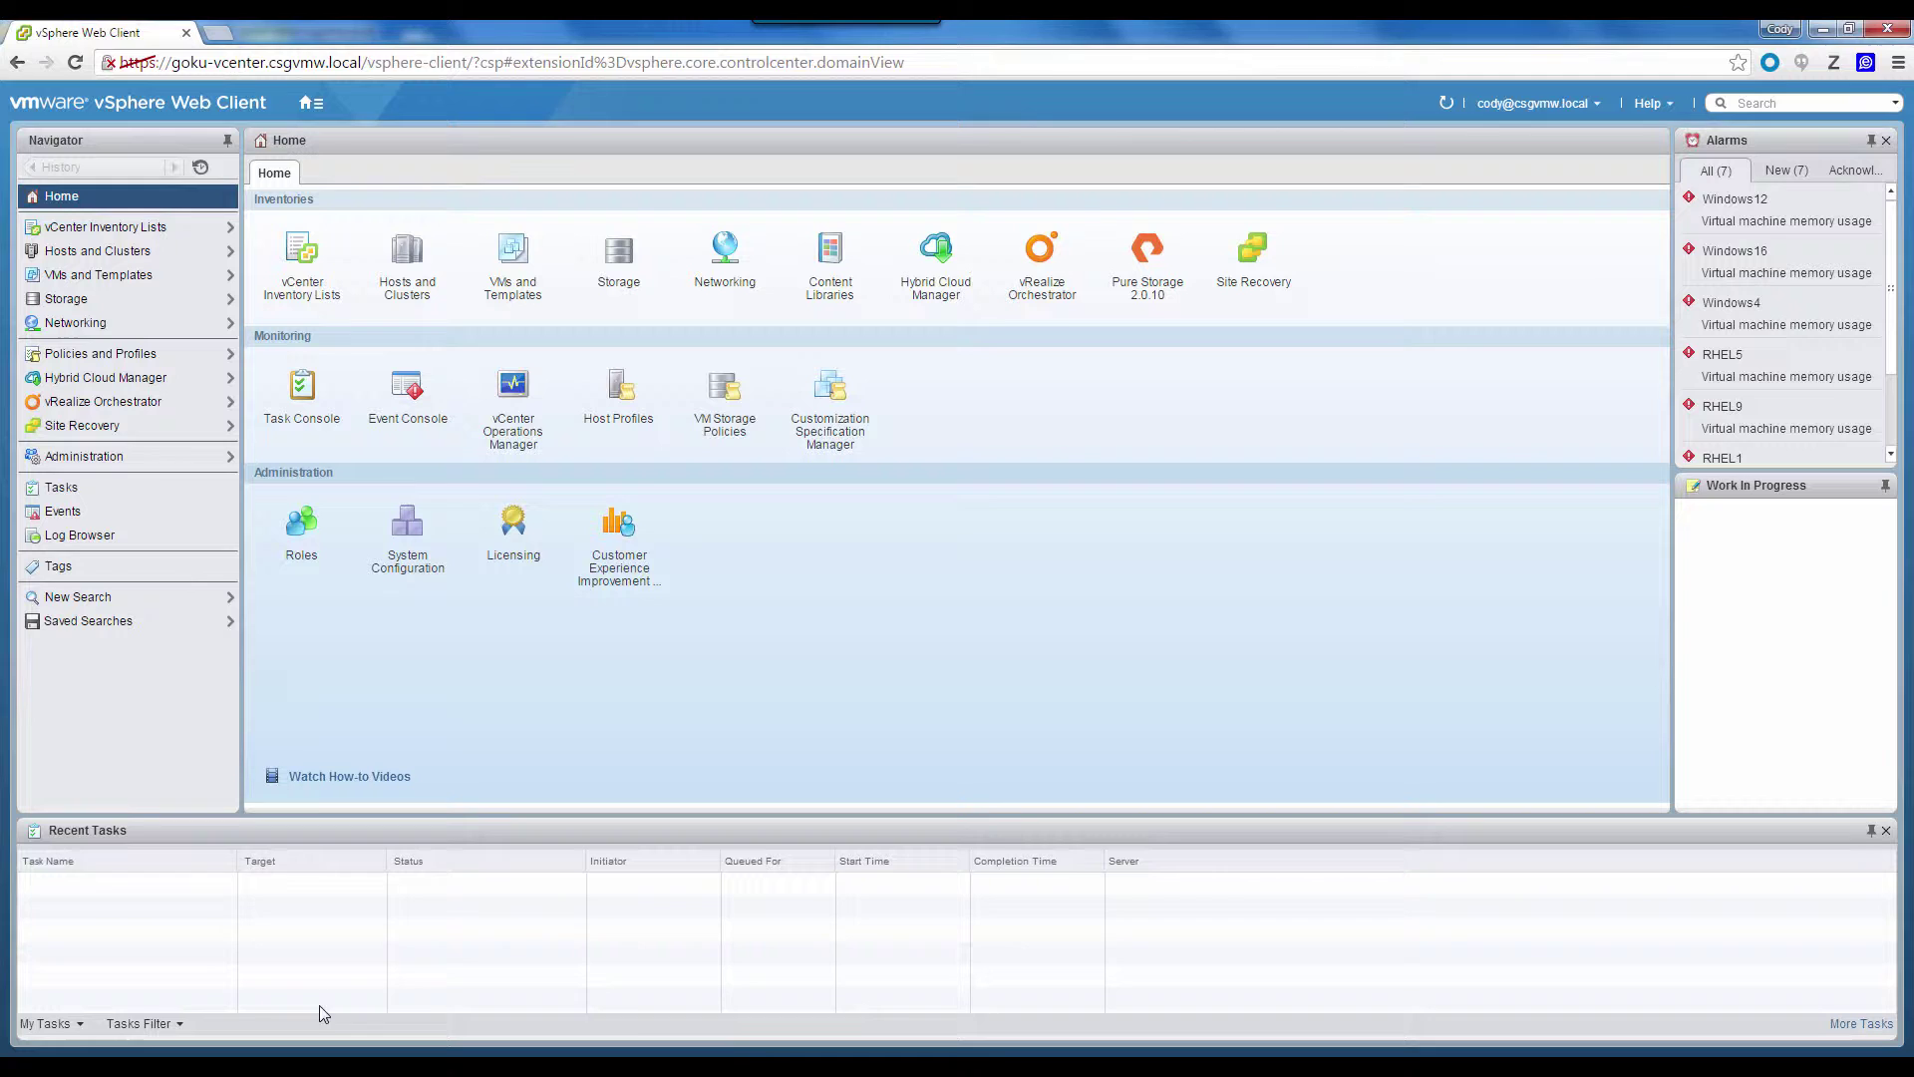
{"action": "left_click", "coordinate": [619, 258]}
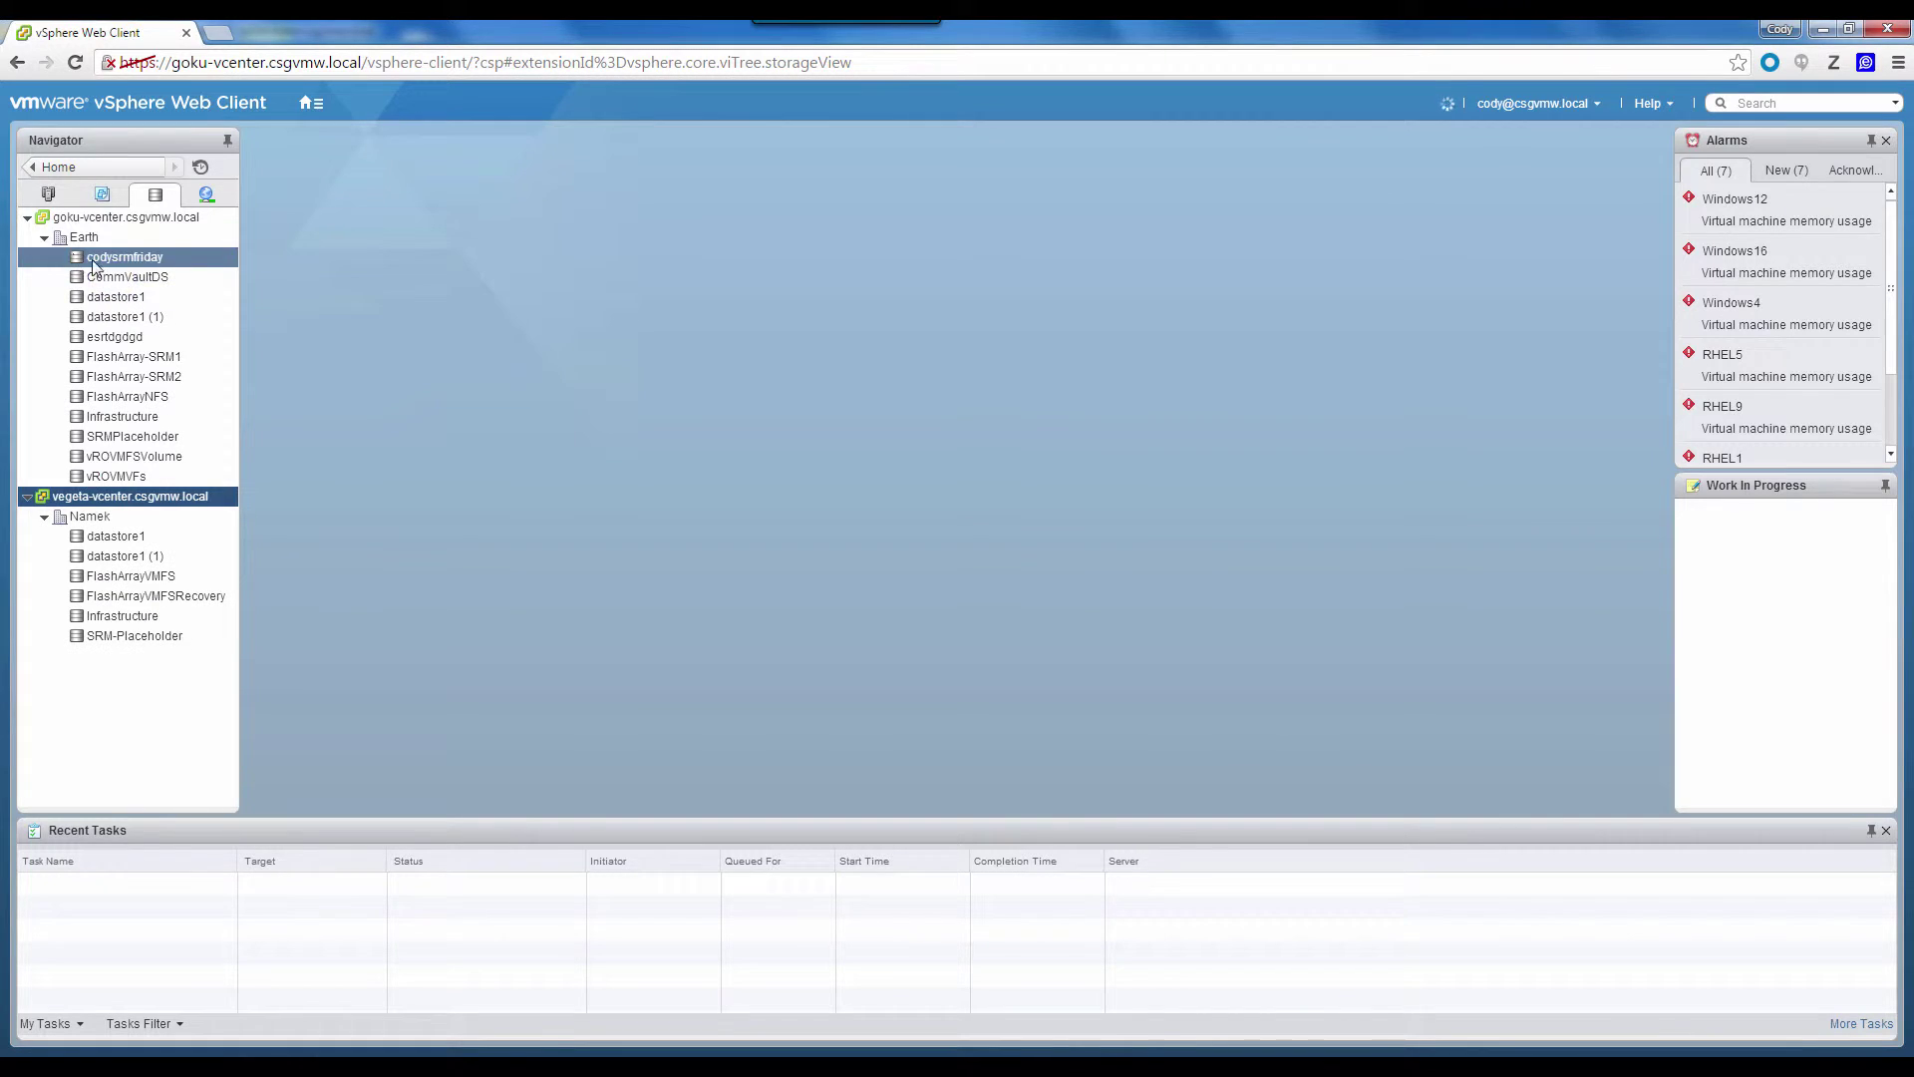
{"action": "left_click", "coordinate": [130, 278]}
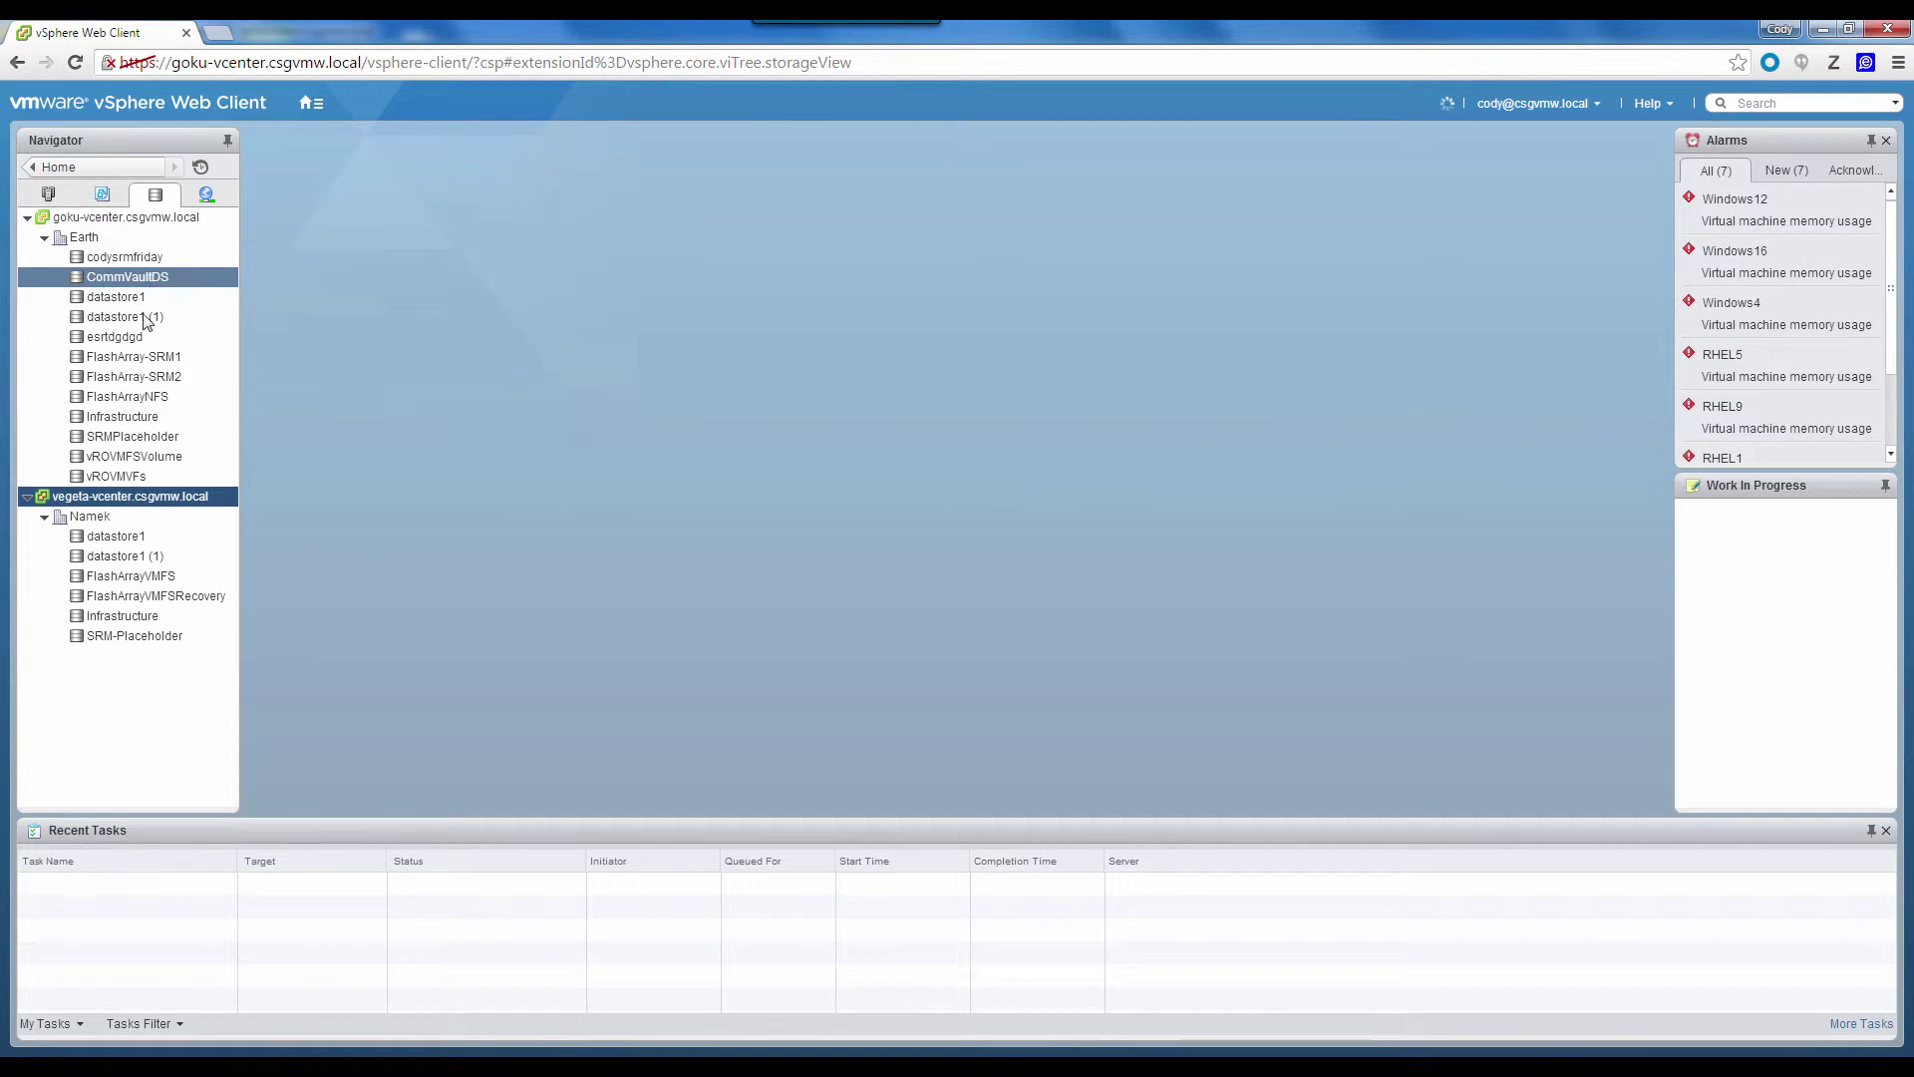
{"action": "left_click", "coordinate": [164, 460]}
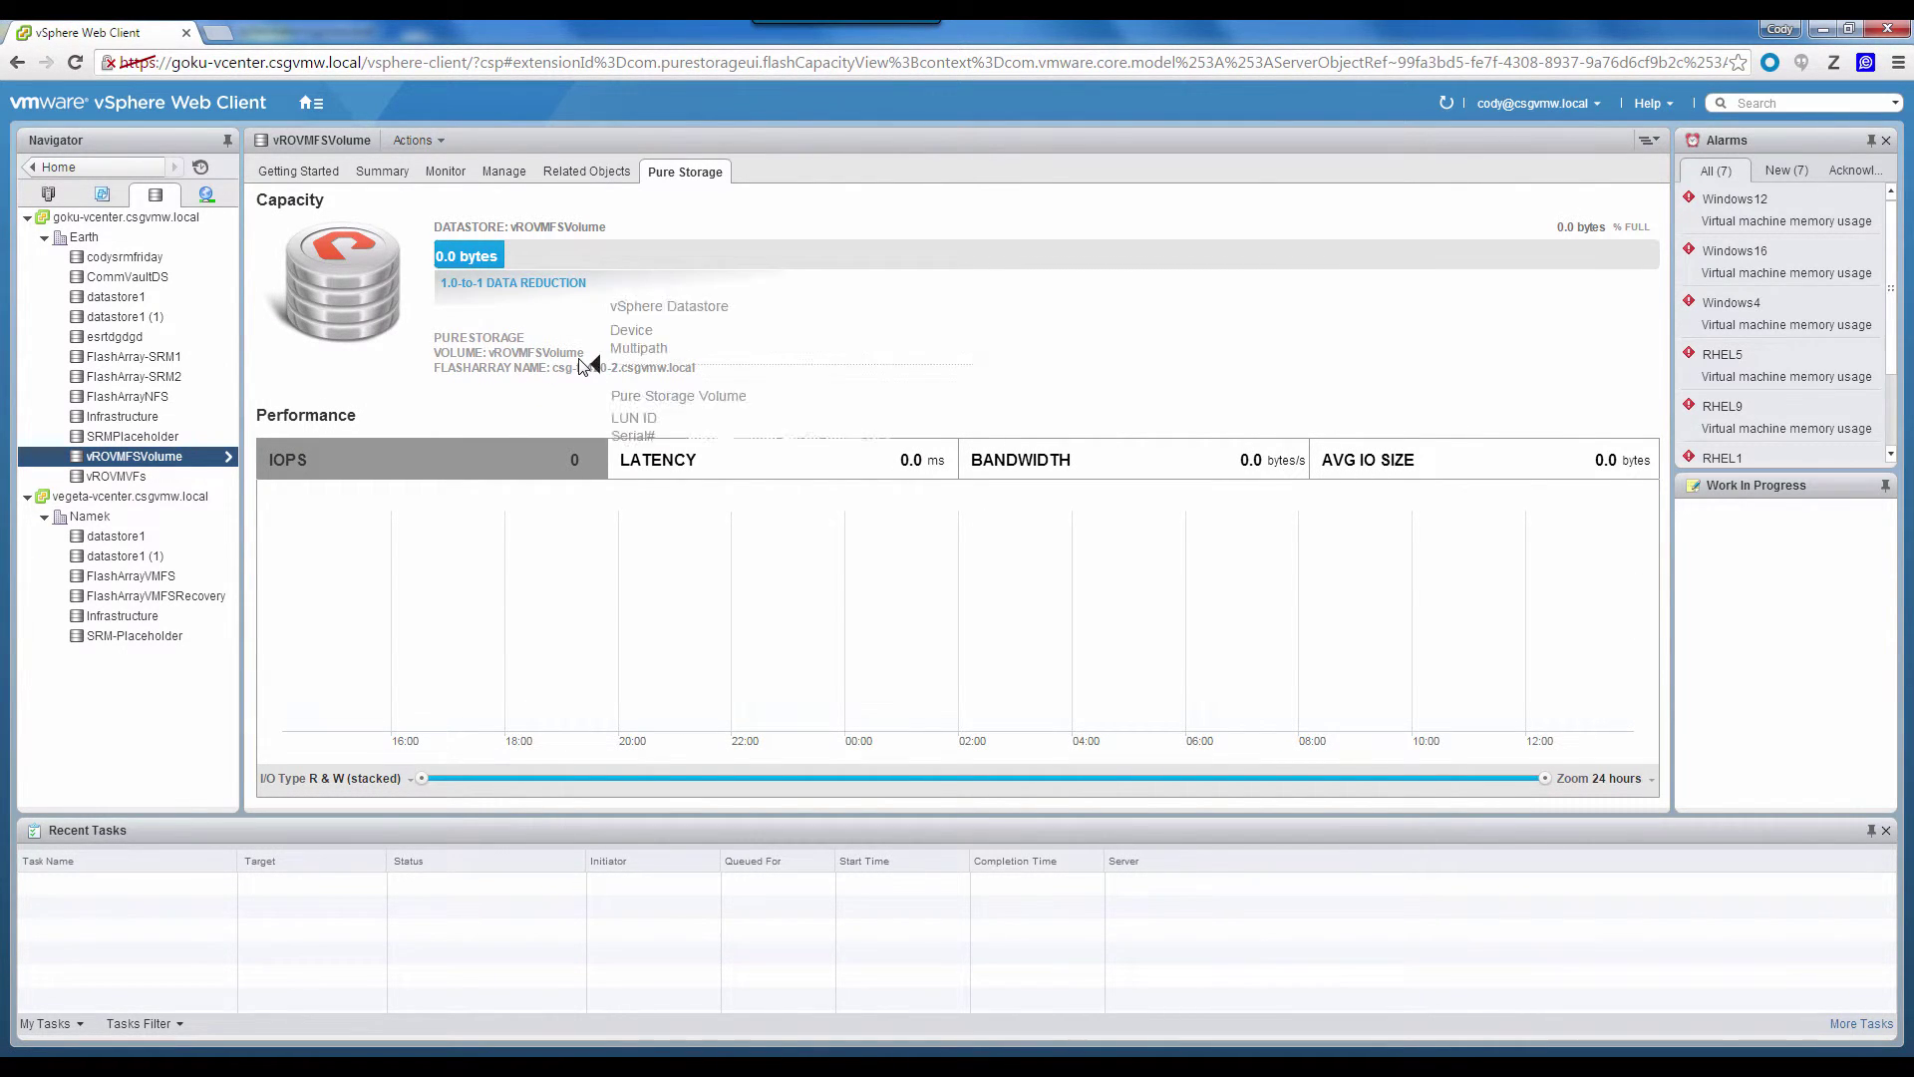
{"action": "key", "text": "alt+Tab"}
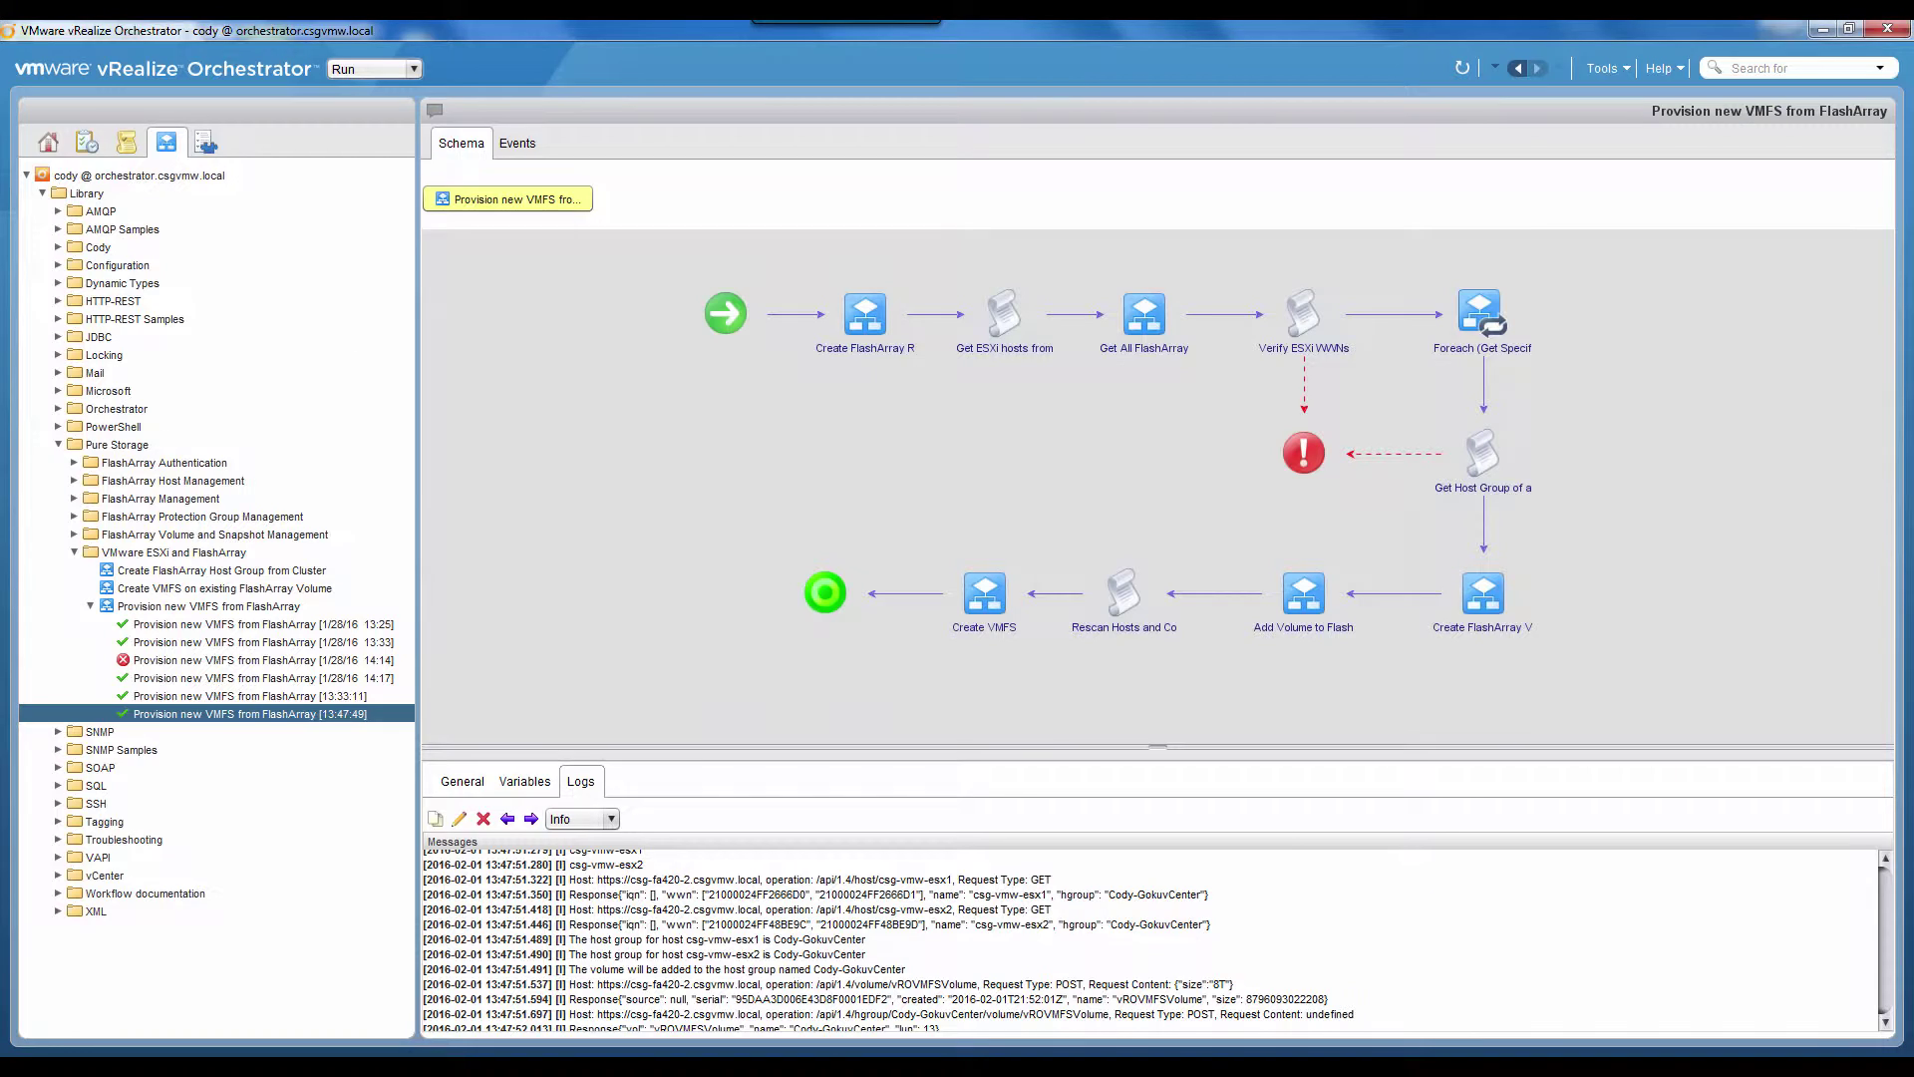